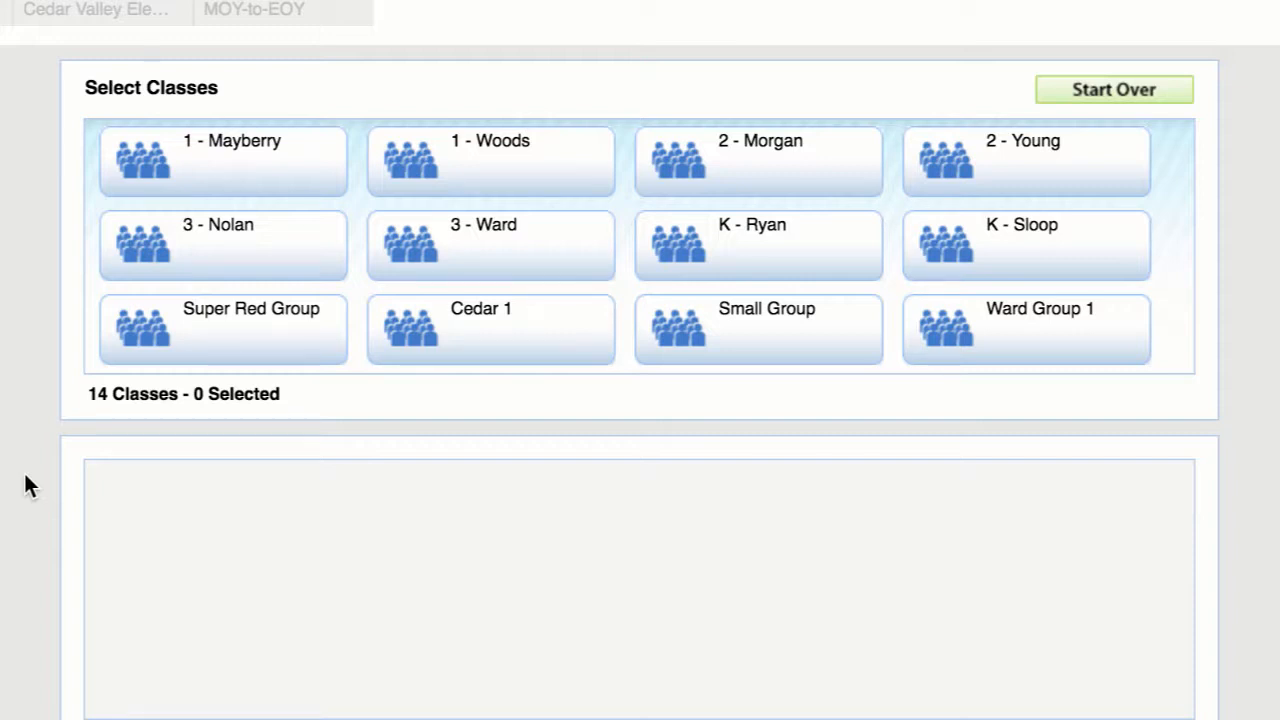
# Select both grade 1 classes, Cedar 1 and the teacher-named Group 1, and continue to their available students.
pyautogui.click(194, 182)
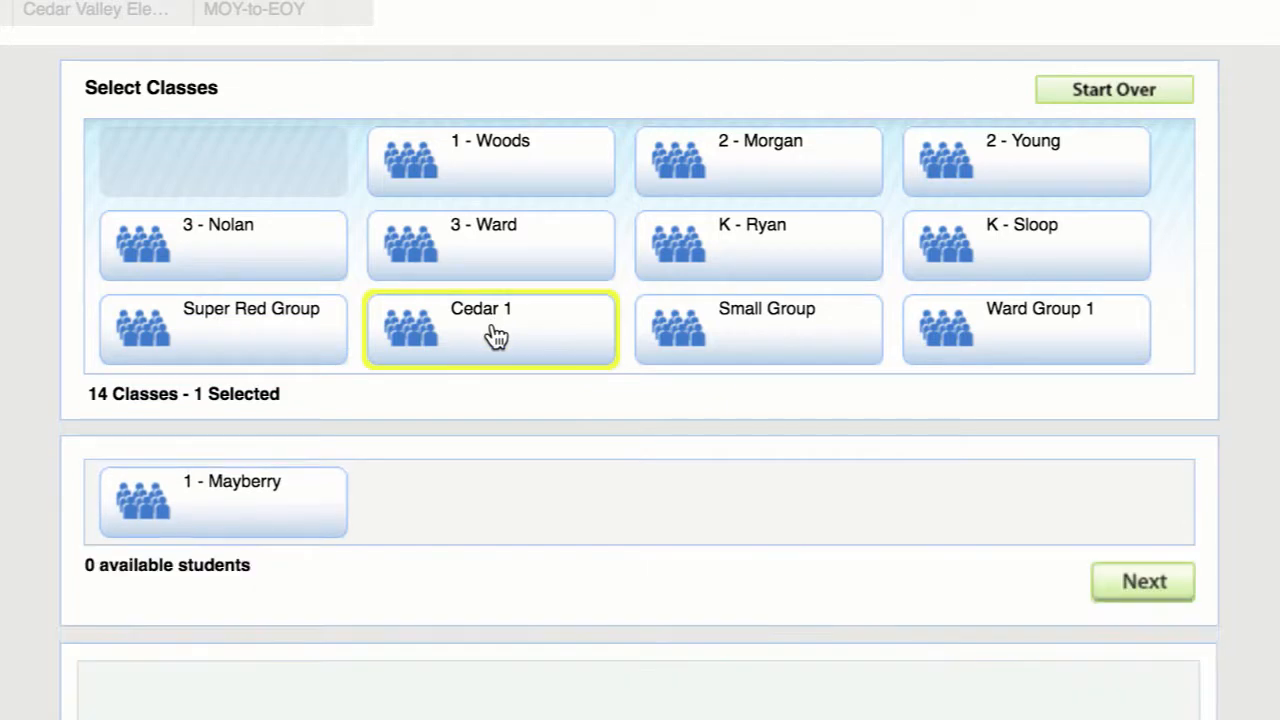
pyautogui.click(497, 330)
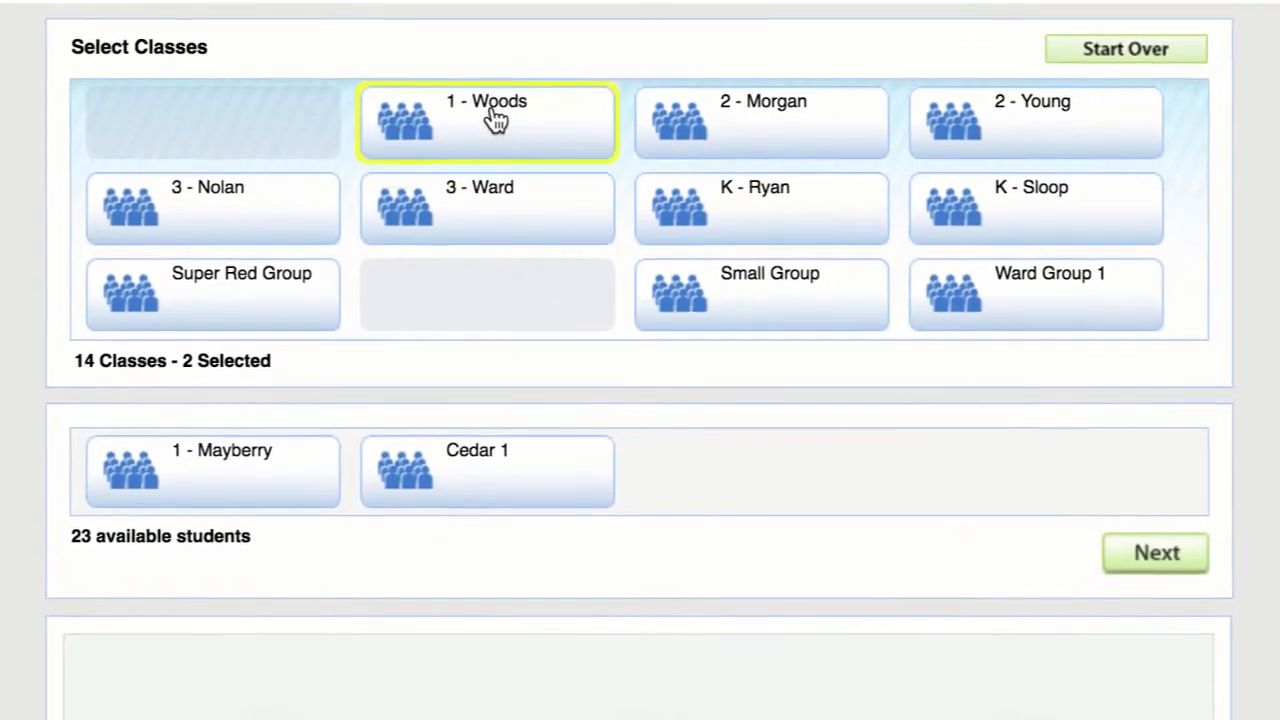
pyautogui.click(495, 150)
pyautogui.click(1107, 292)
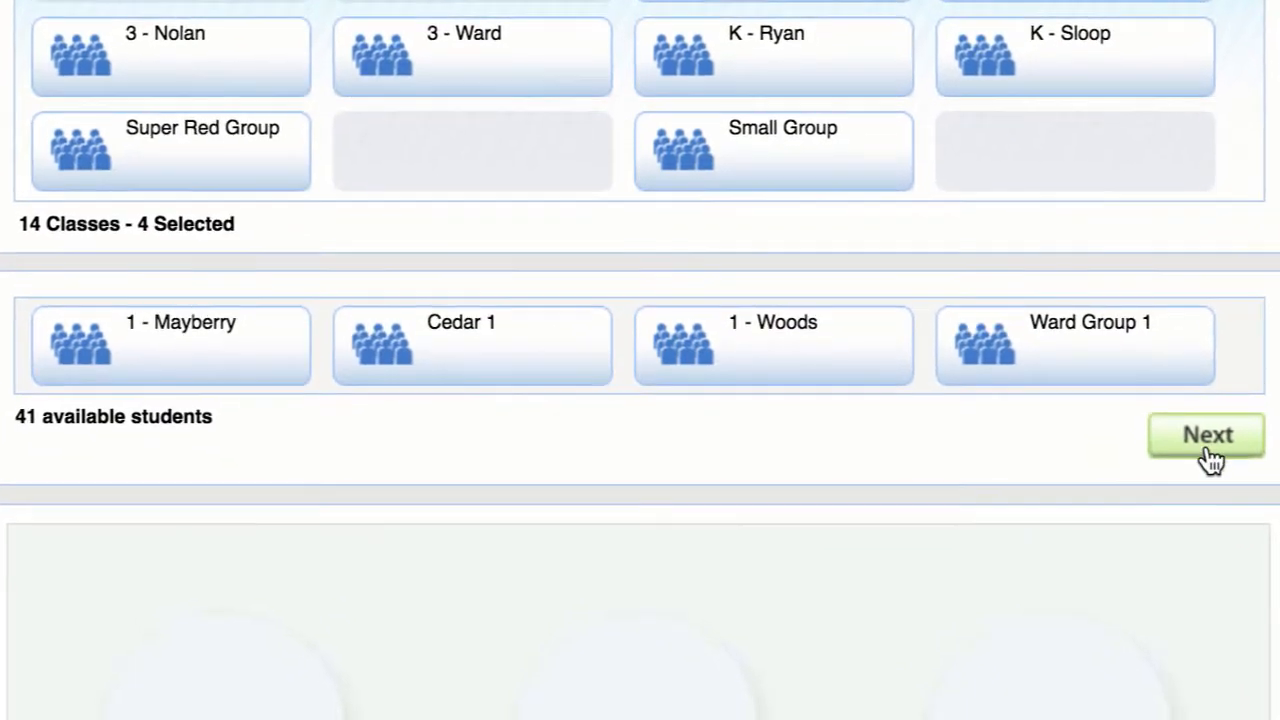
pyautogui.click(1210, 440)
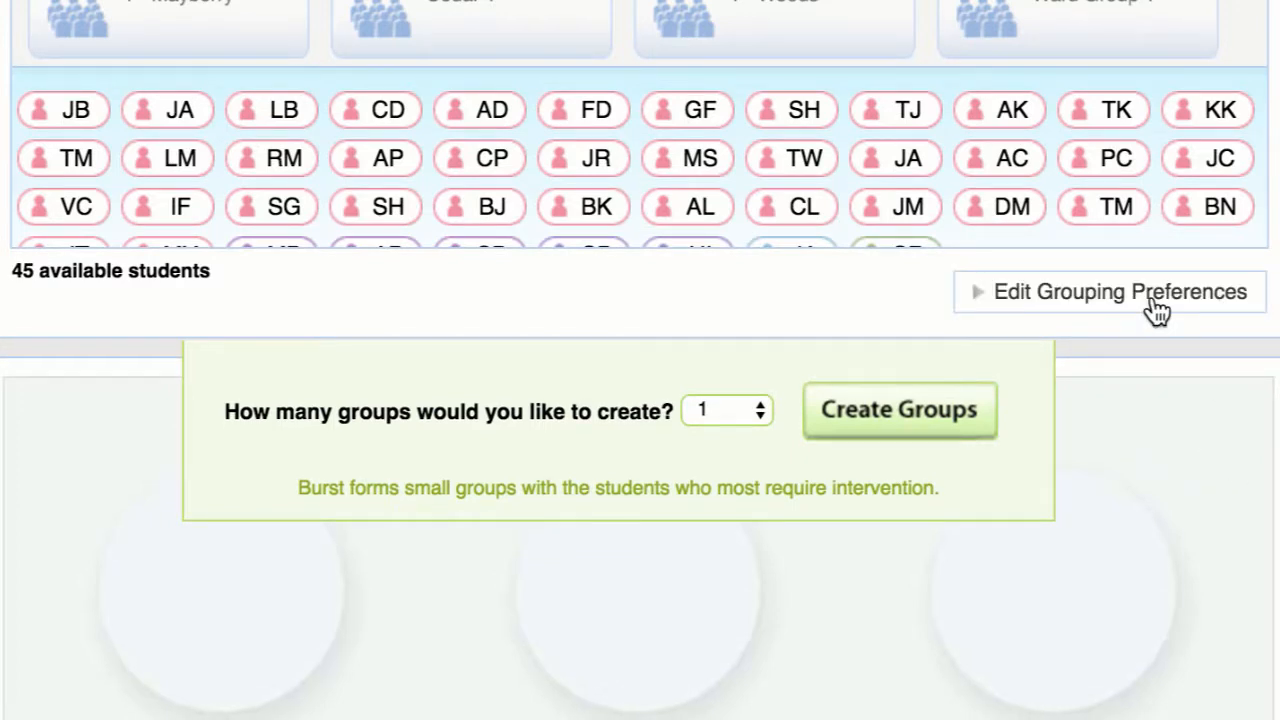
# Switch the grouping preferences to User-Modified Grouping by excluding and re-including the Likely to Need Core Support and Incomplete DIBELS Benchmark students.
pyautogui.click(1157, 305)
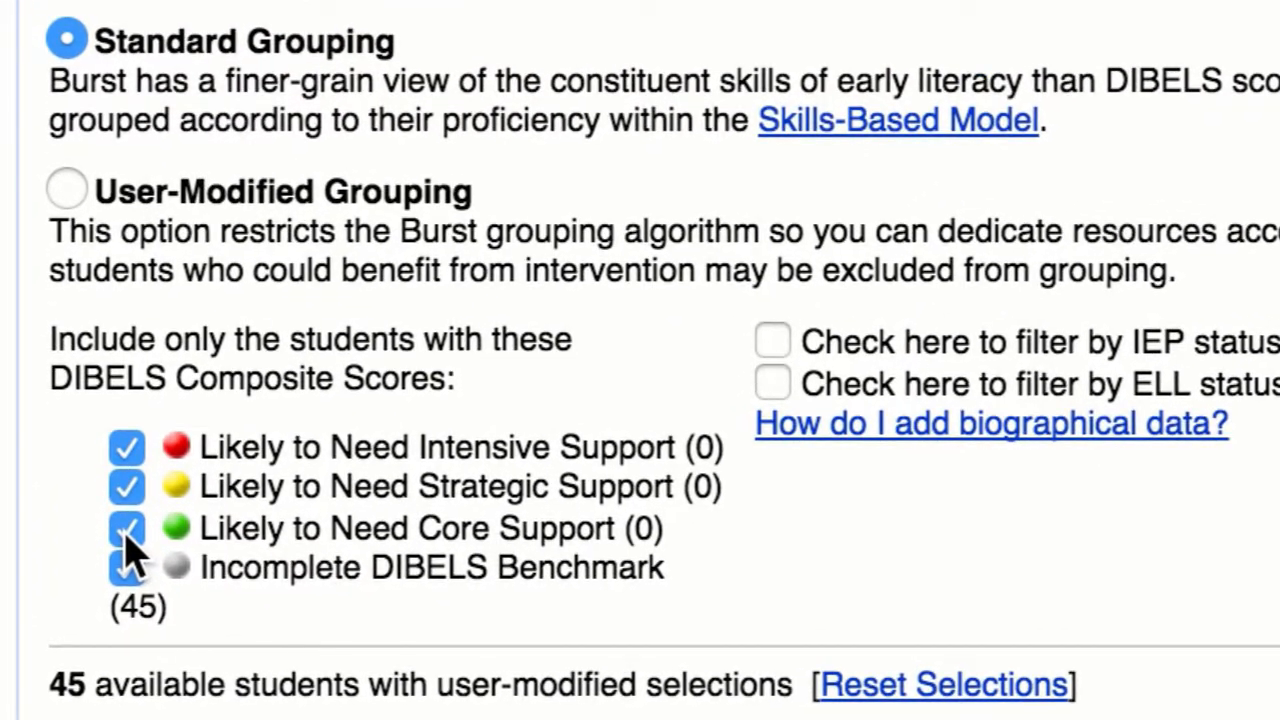
pyautogui.click(126, 530)
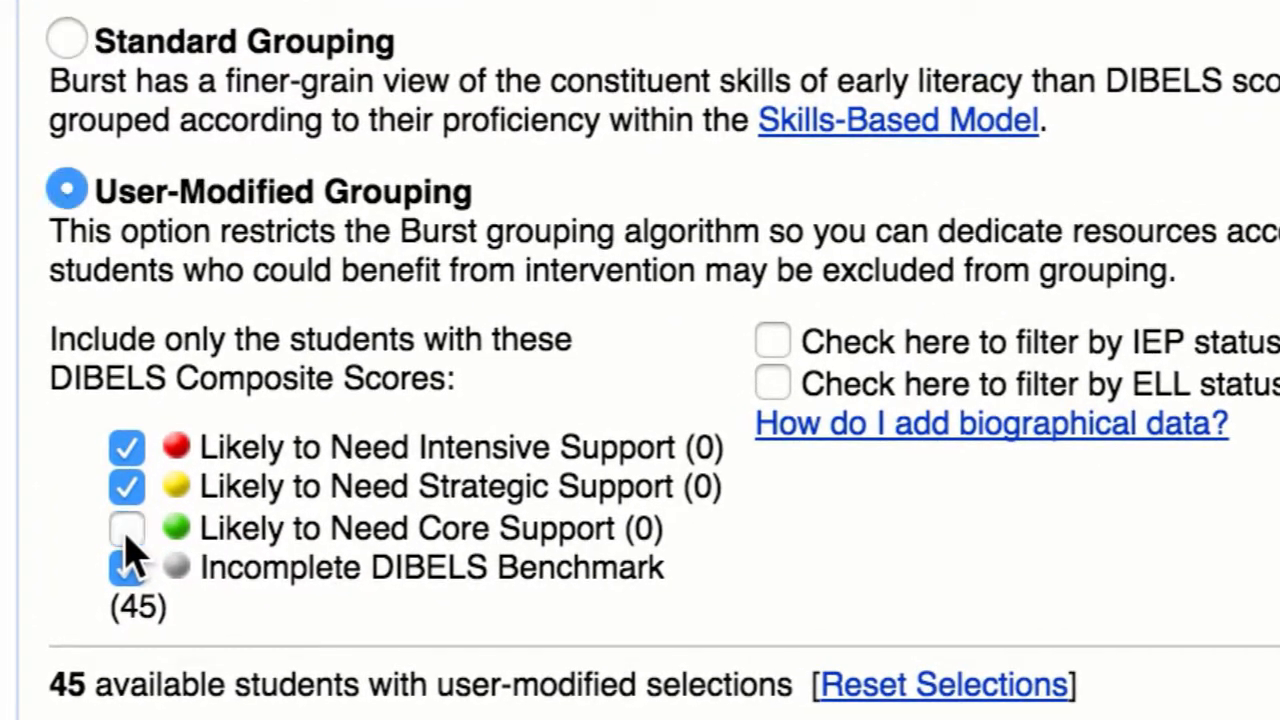
pyautogui.click(127, 570)
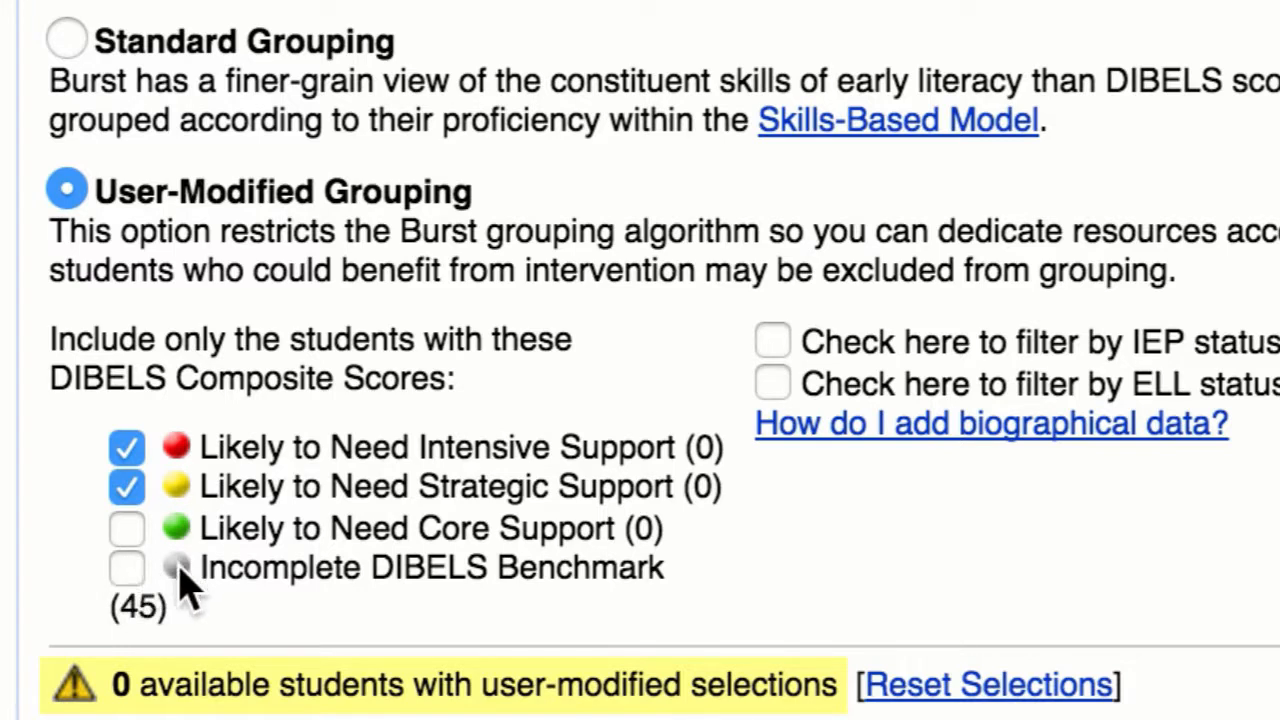
pyautogui.click(128, 566)
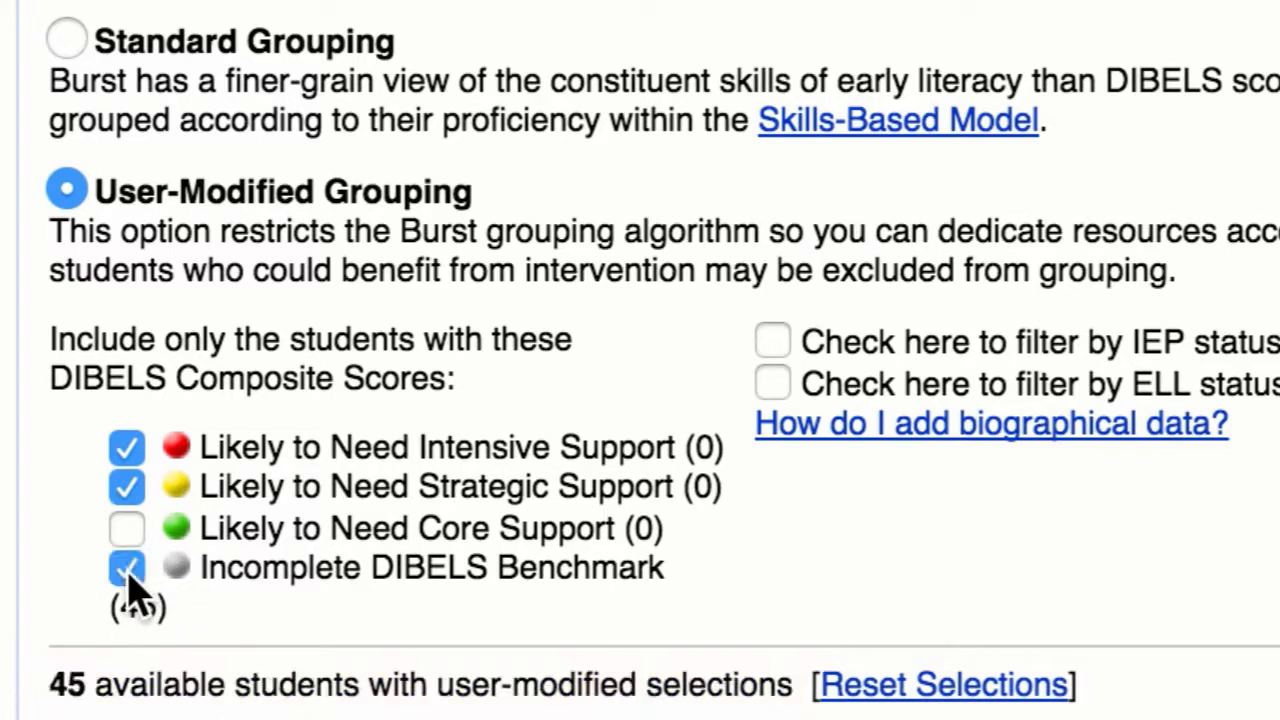
pyautogui.click(129, 537)
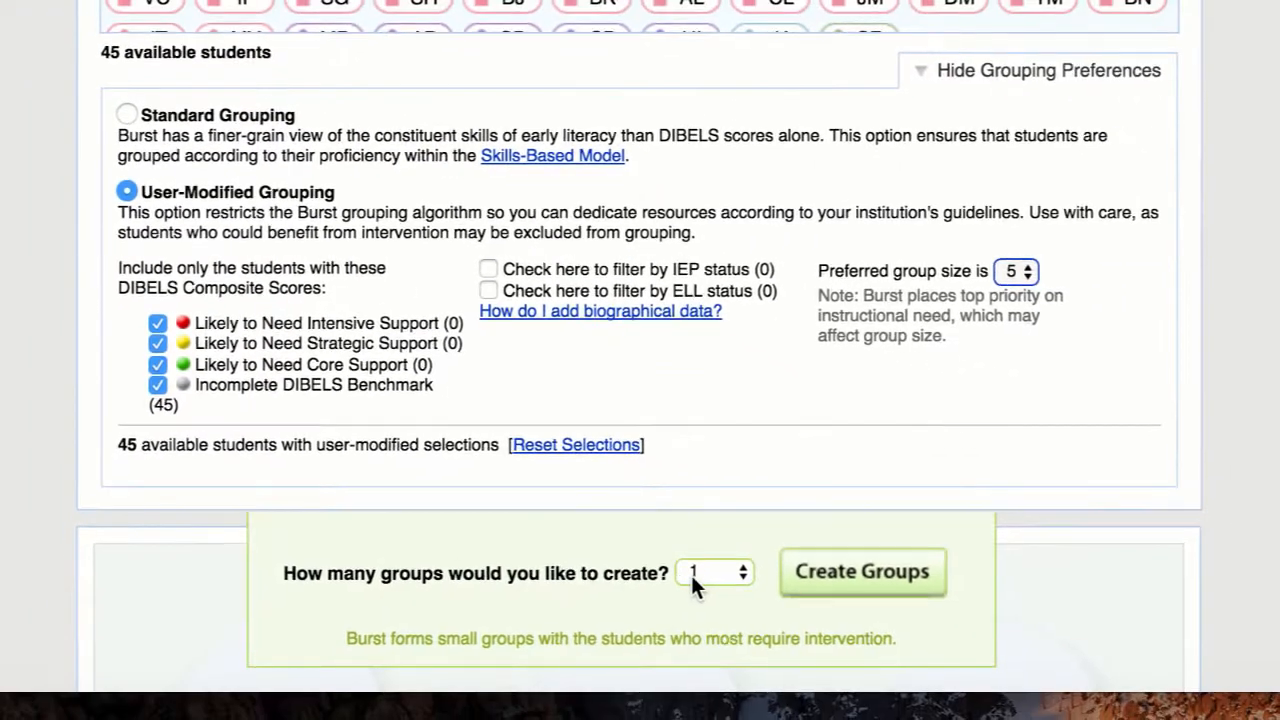
# Create 10 groups from the available students with a preferred group size of 5.
pyautogui.click(742, 609)
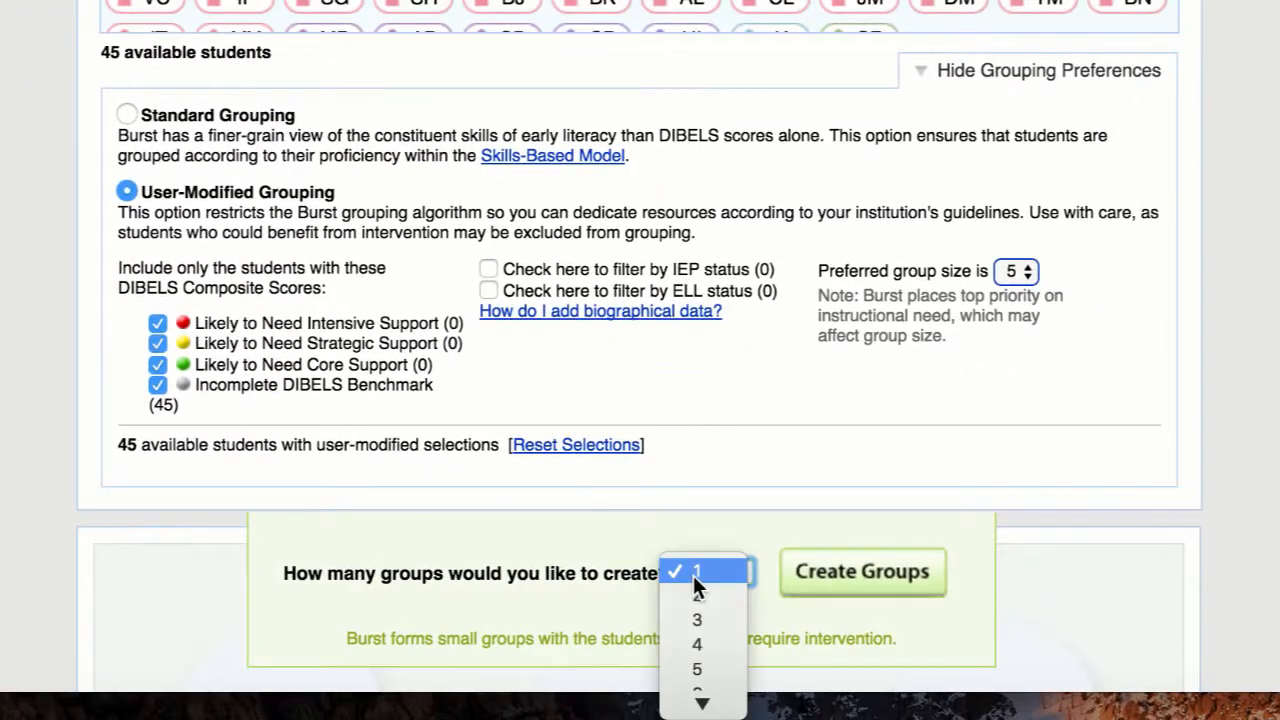
pyautogui.click(703, 652)
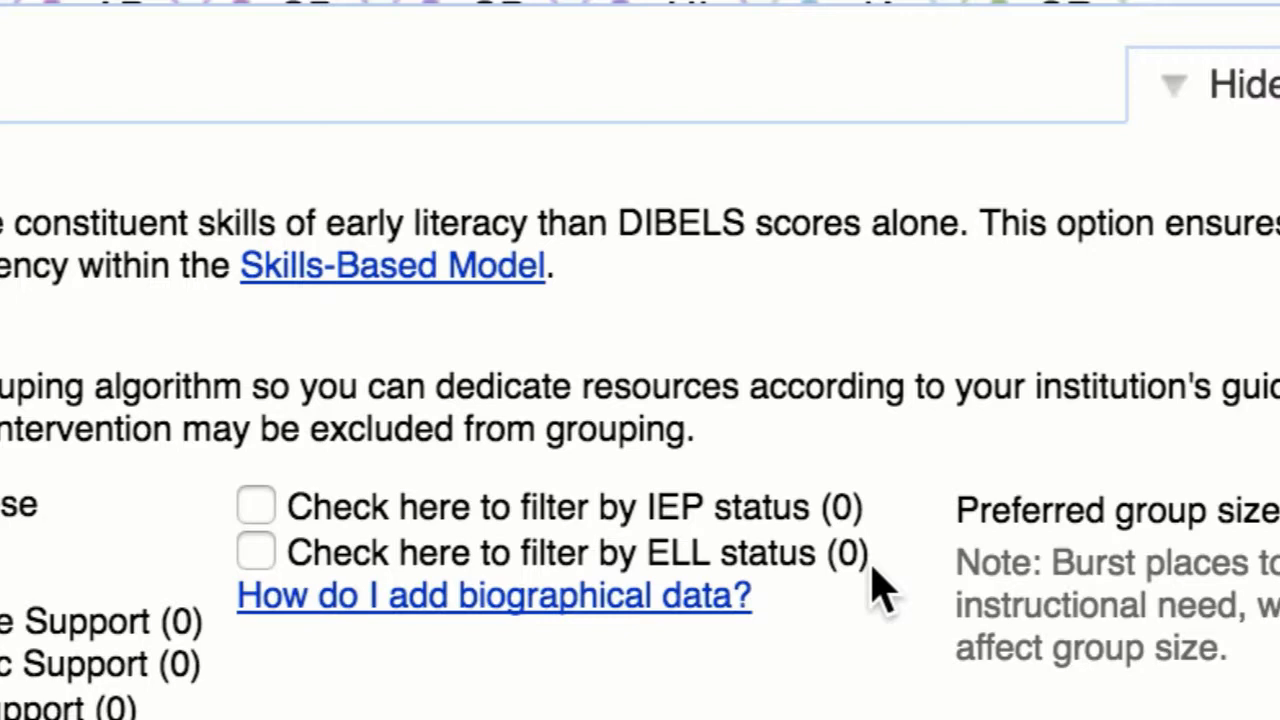
pyautogui.scroll(-3, 872, 568)
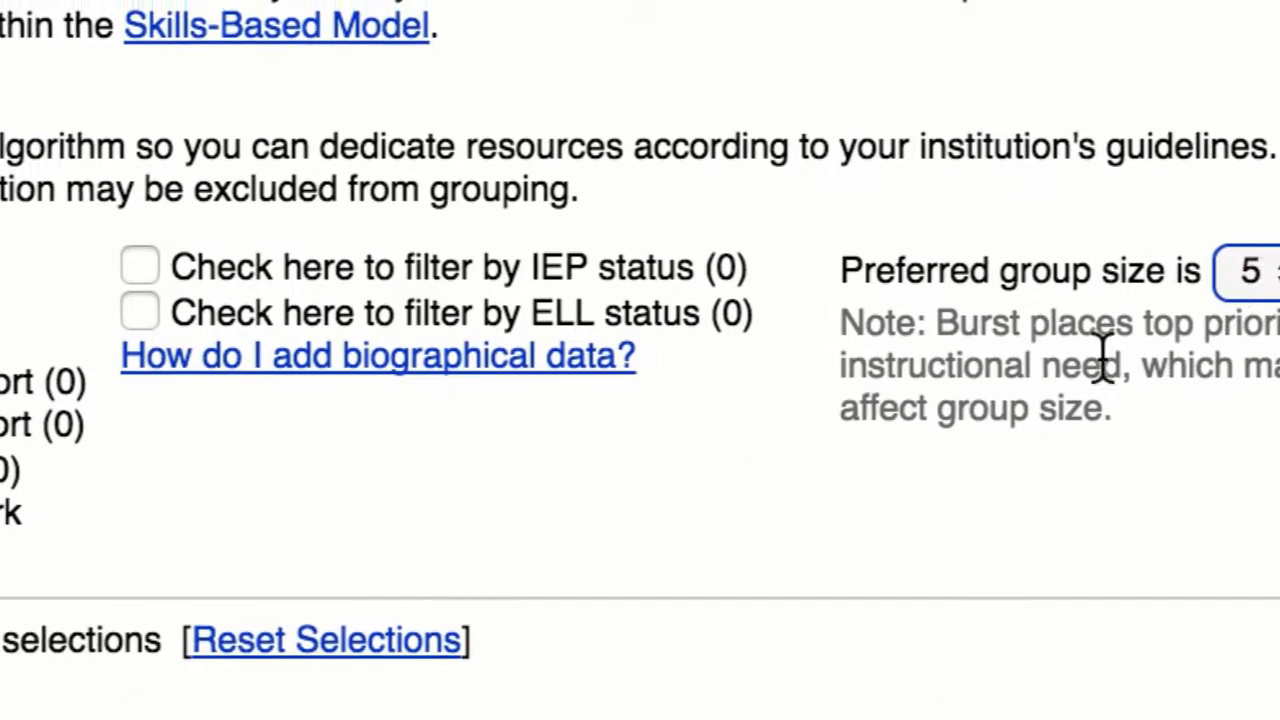
pyautogui.click(893, 372)
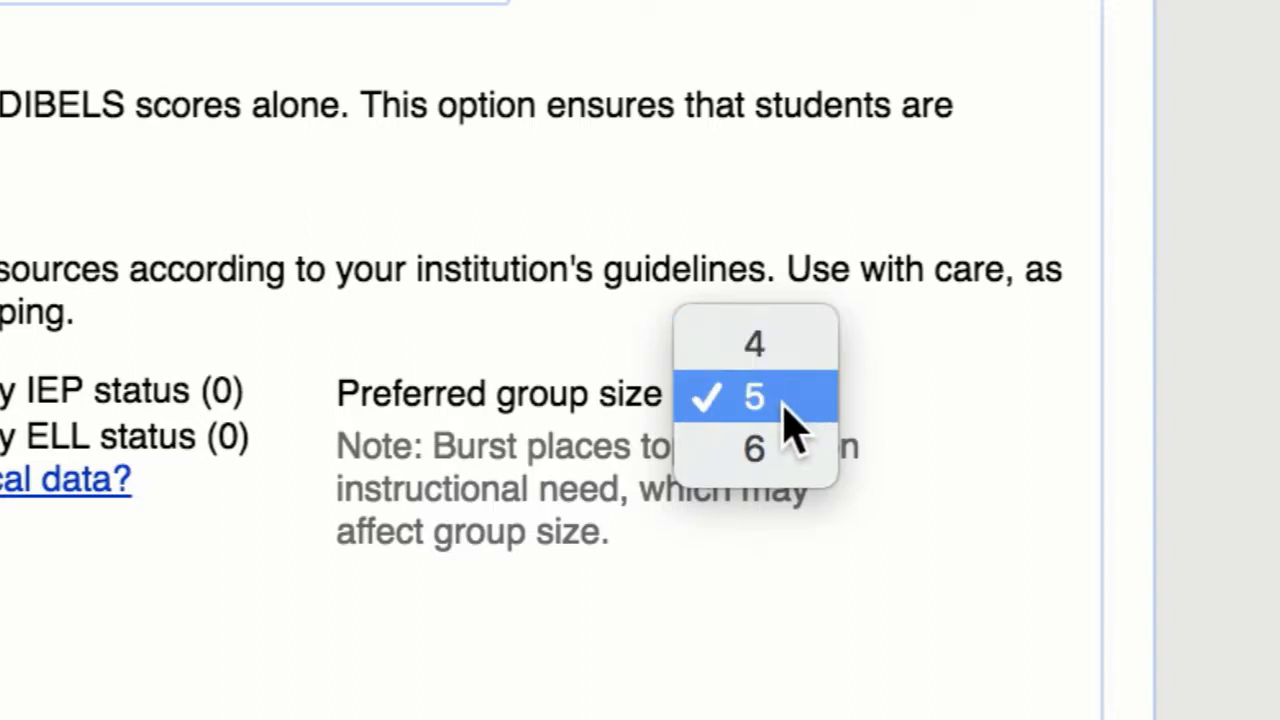
pyautogui.click(785, 405)
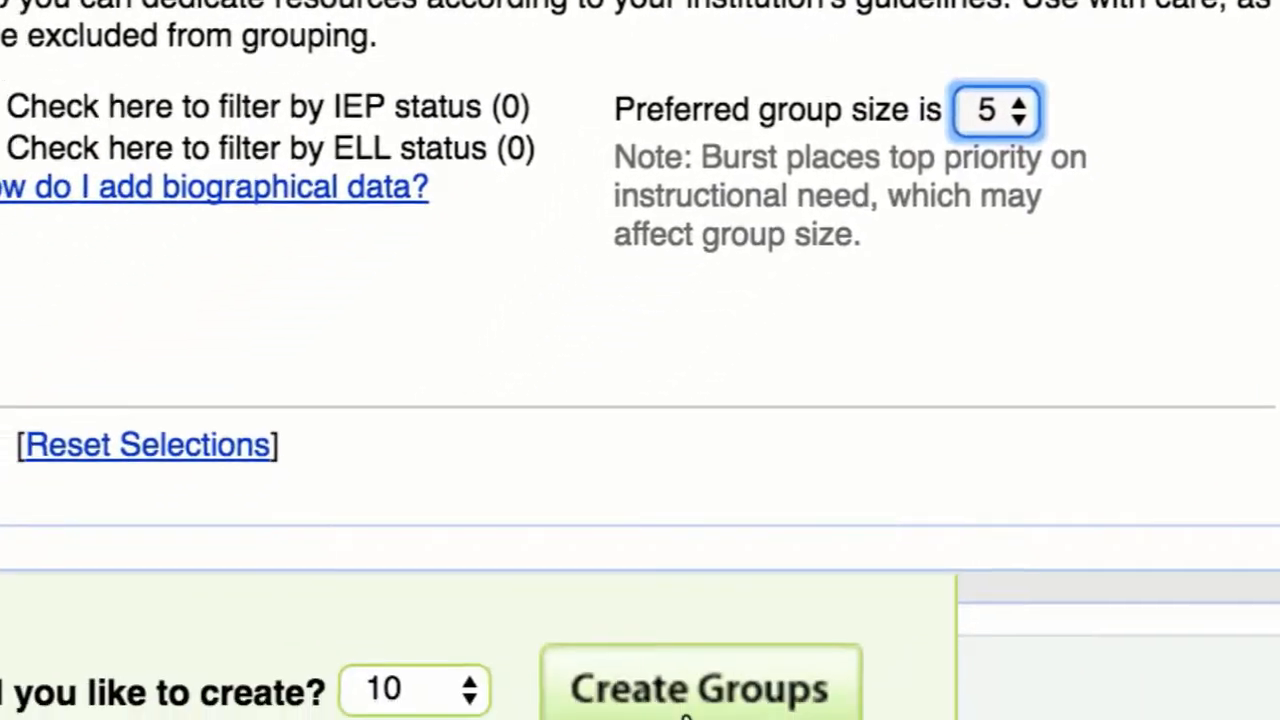
pyautogui.click(692, 700)
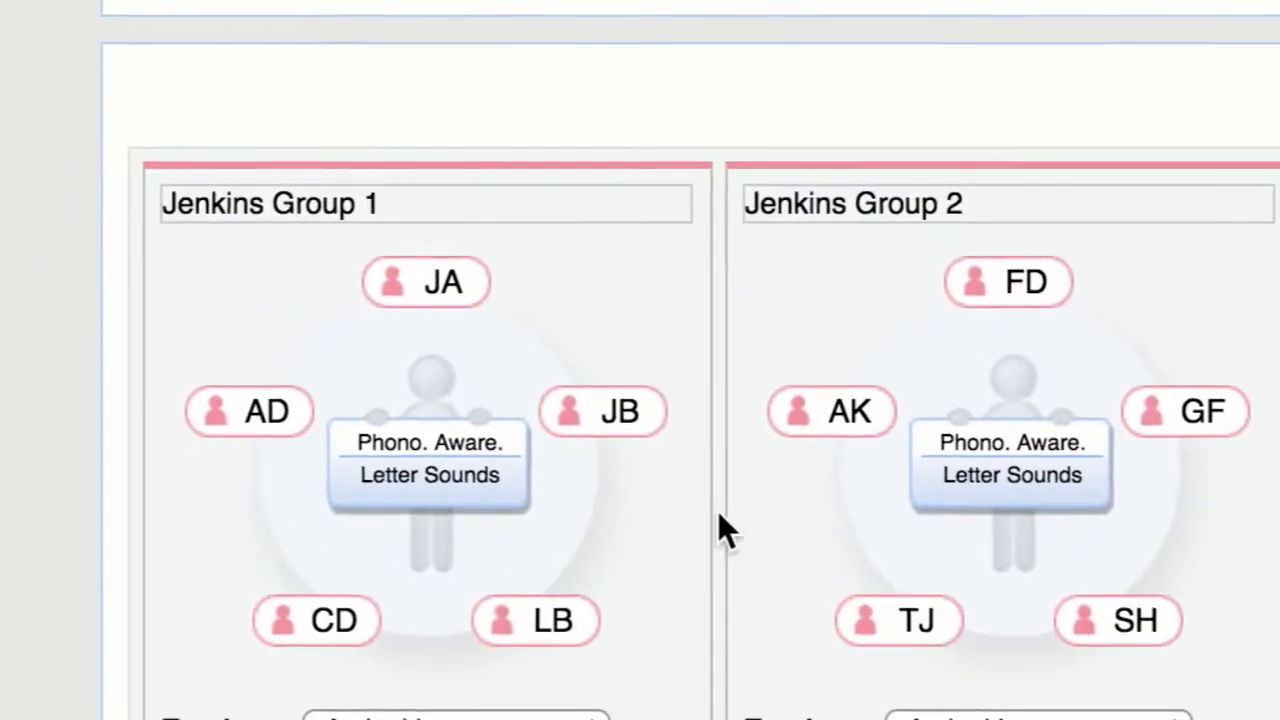
# Move student JB out of Group 1, KK out of Group 3 and FD out of Group 2, back to the available students.
pyautogui.moveTo(640, 435)
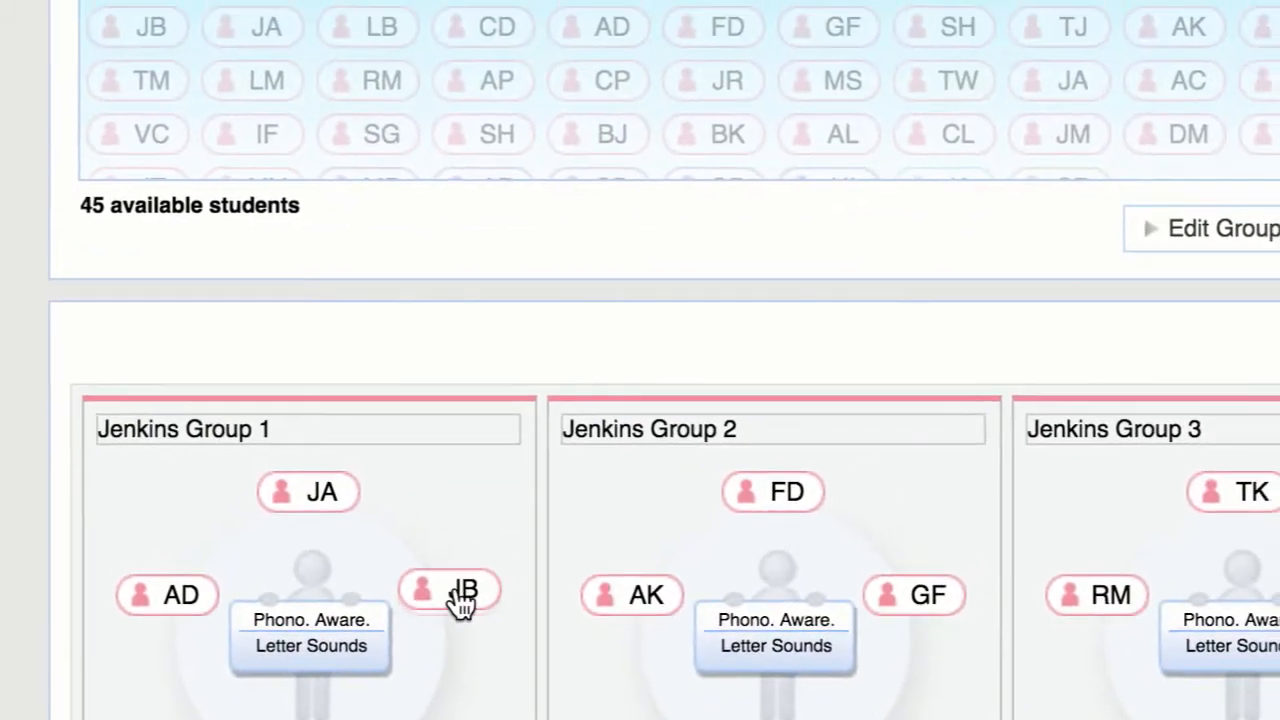
pyautogui.moveTo(490, 567); pyautogui.dragTo(557, 82)
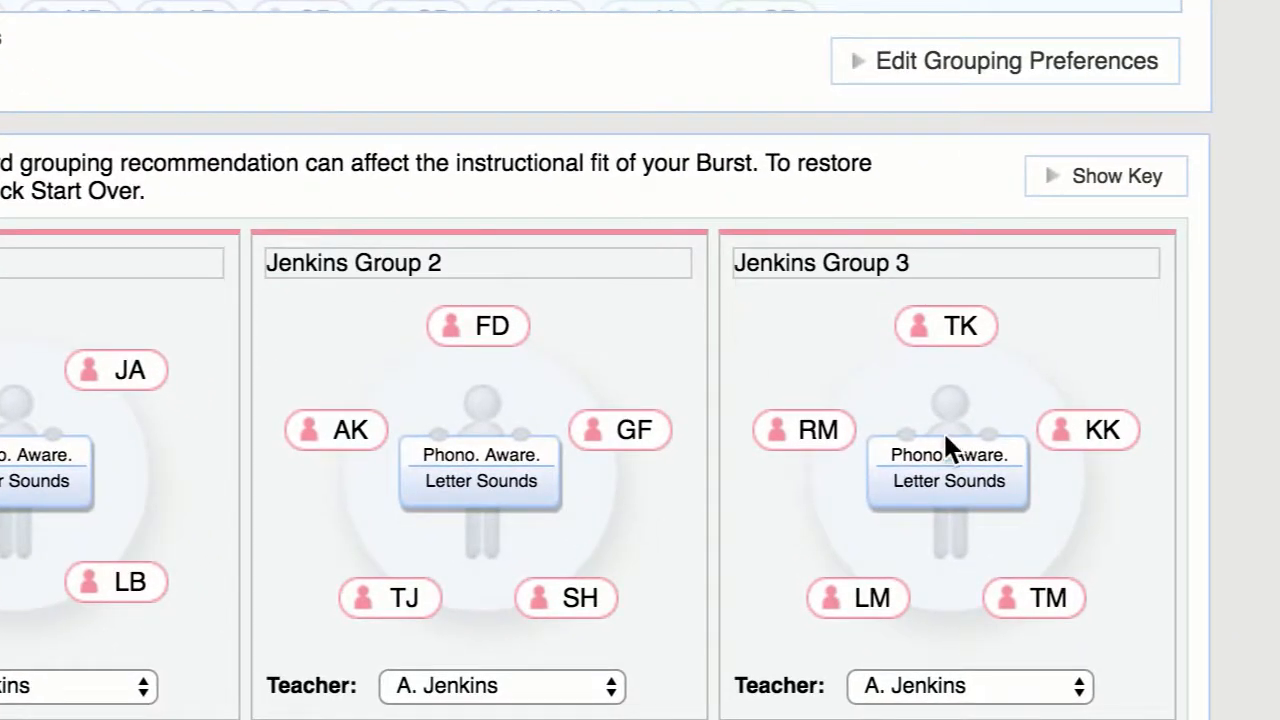
pyautogui.moveTo(1110, 452)
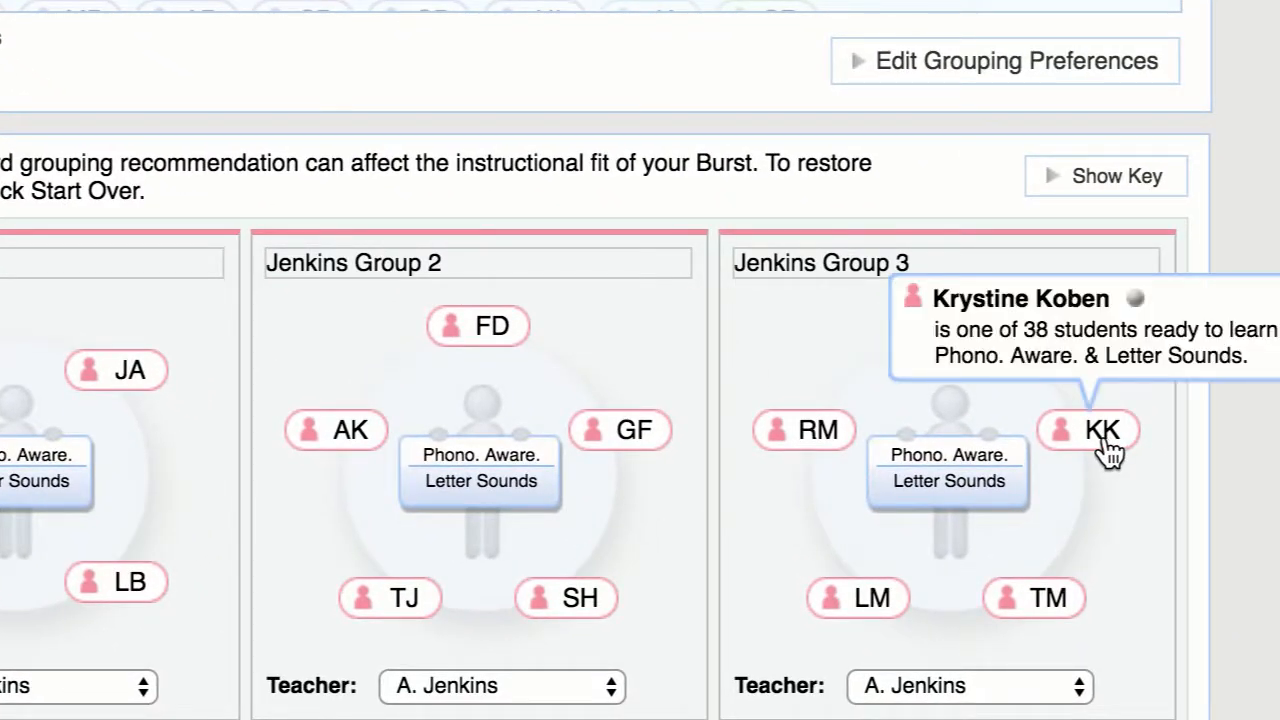
pyautogui.moveTo(1089, 446); pyautogui.dragTo(966, 116)
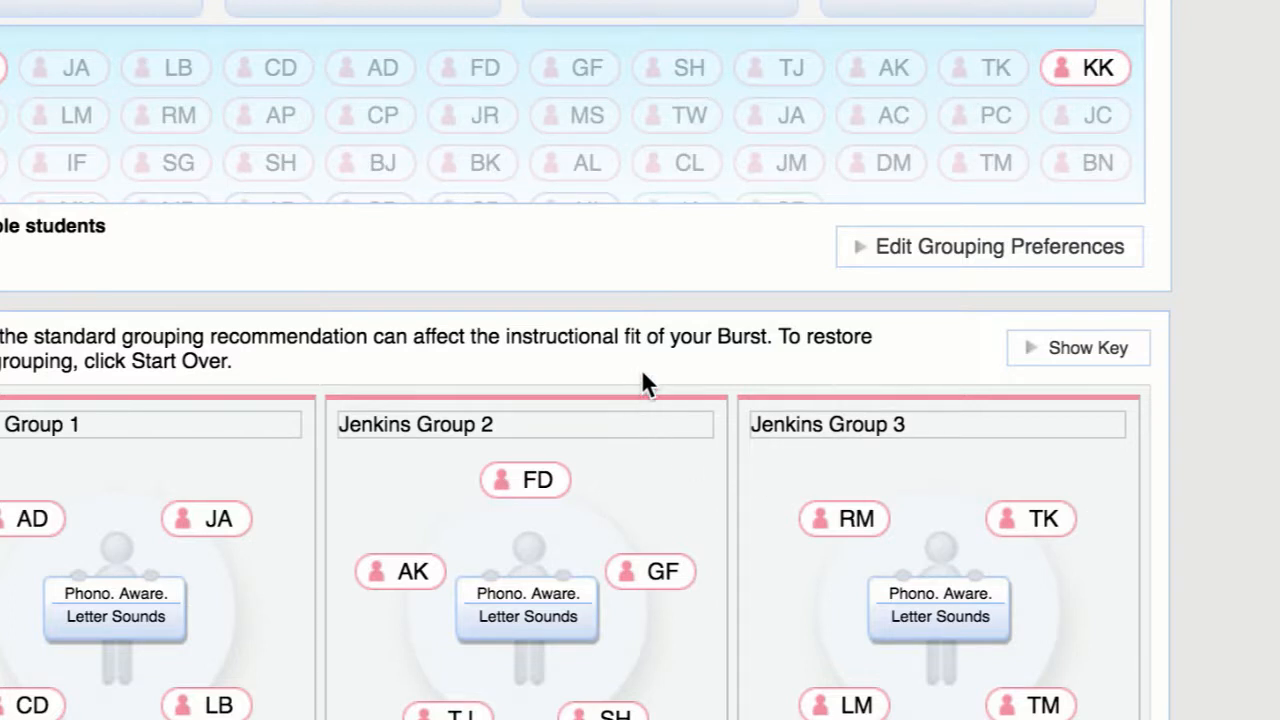
pyautogui.moveTo(533, 497)
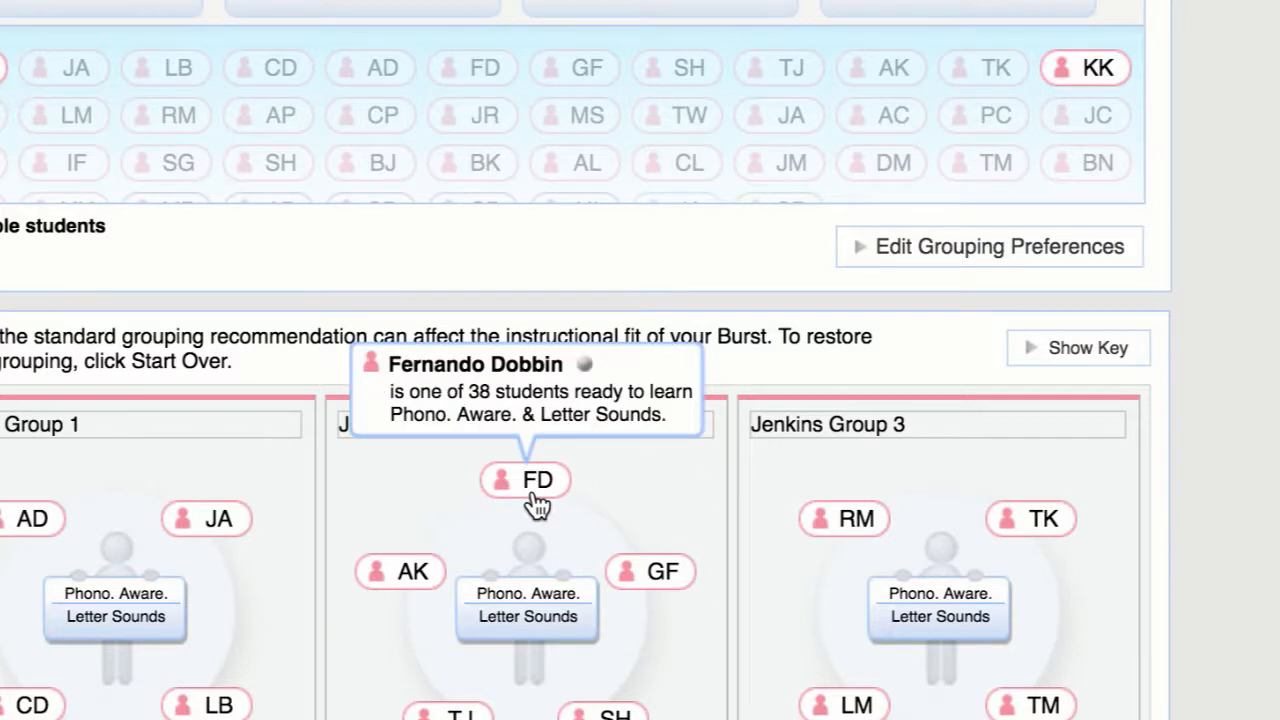
pyautogui.moveTo(531, 494); pyautogui.dragTo(625, 152)
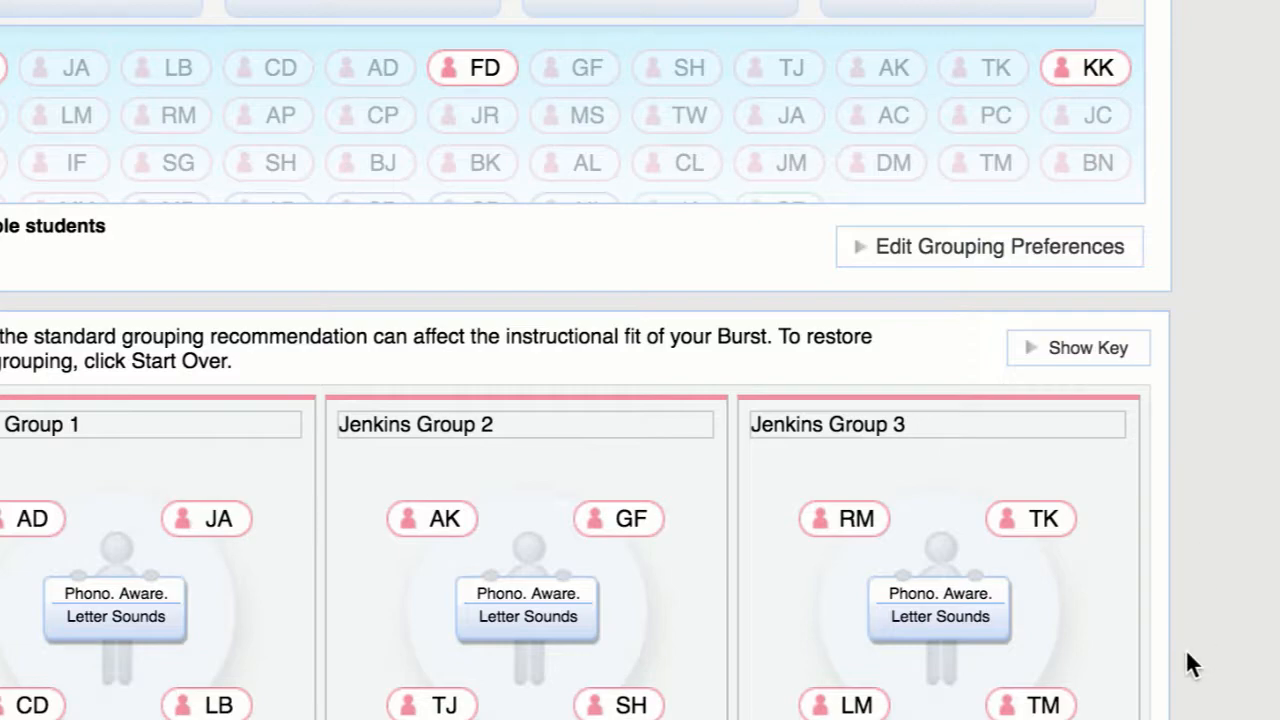
# Save the modified student groups.
pyautogui.scroll(-4, 1186, 649)
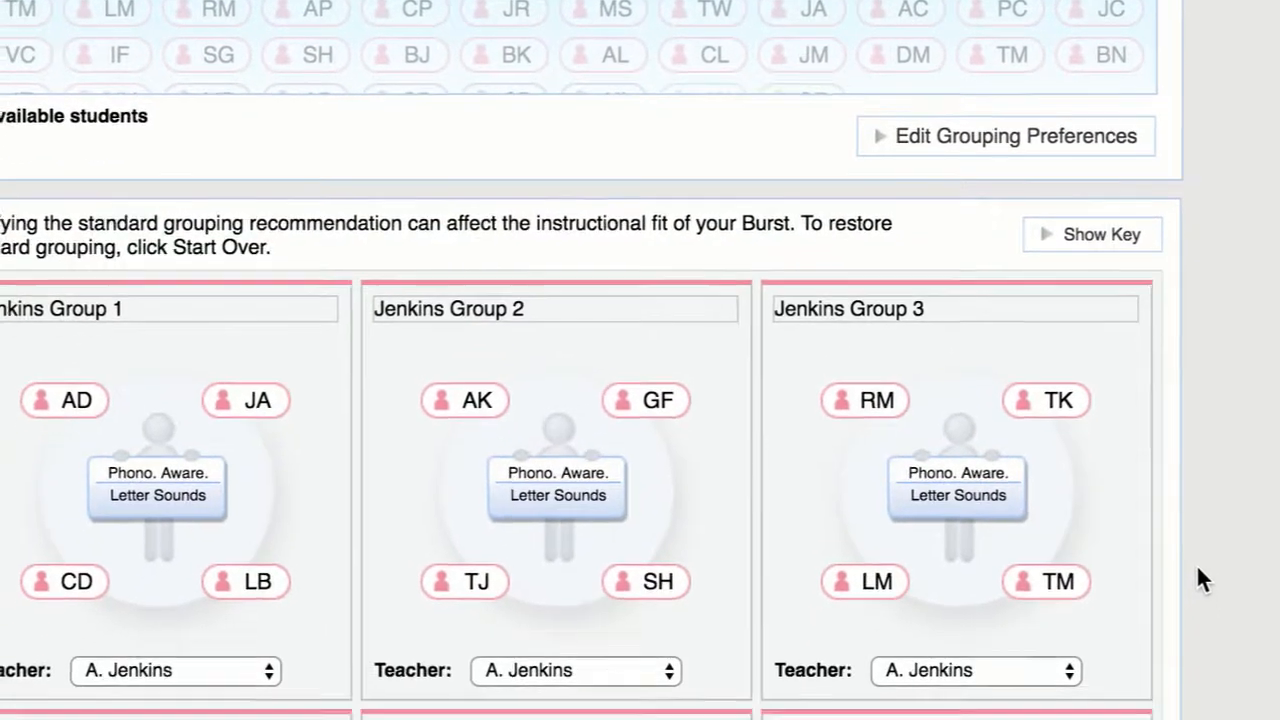
pyautogui.scroll(-10, 1207, 495)
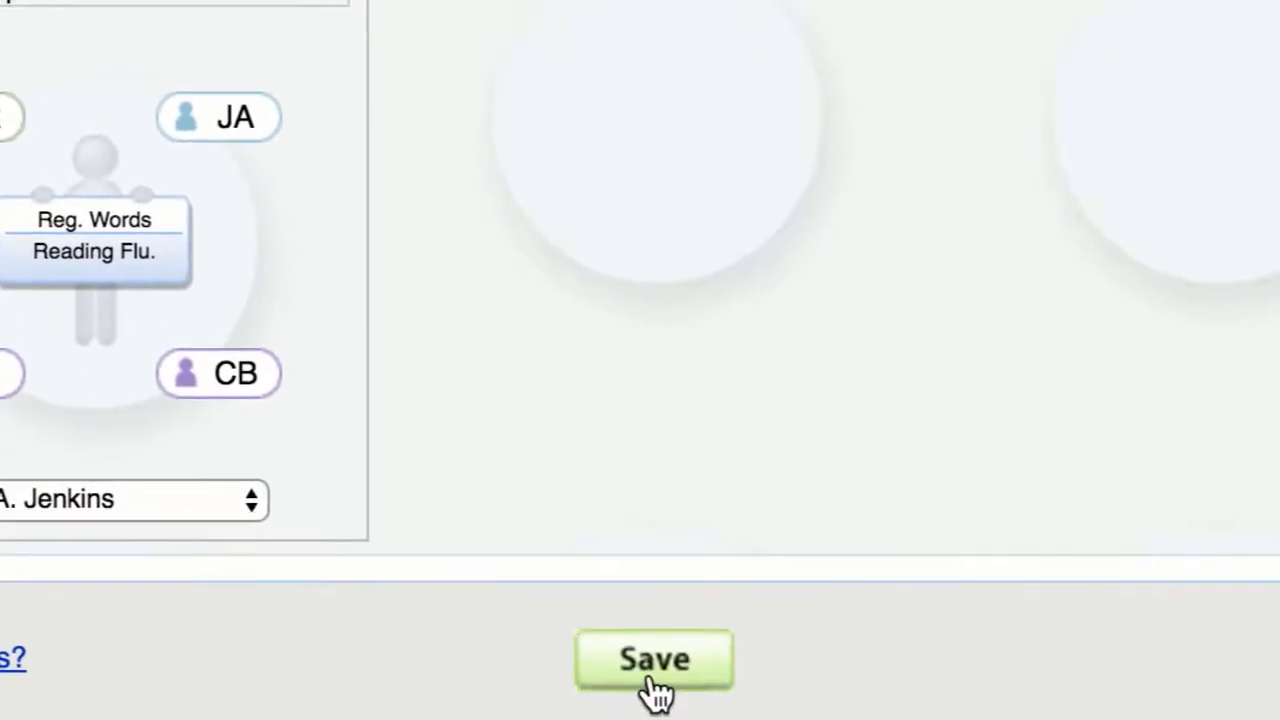
pyautogui.click(629, 567)
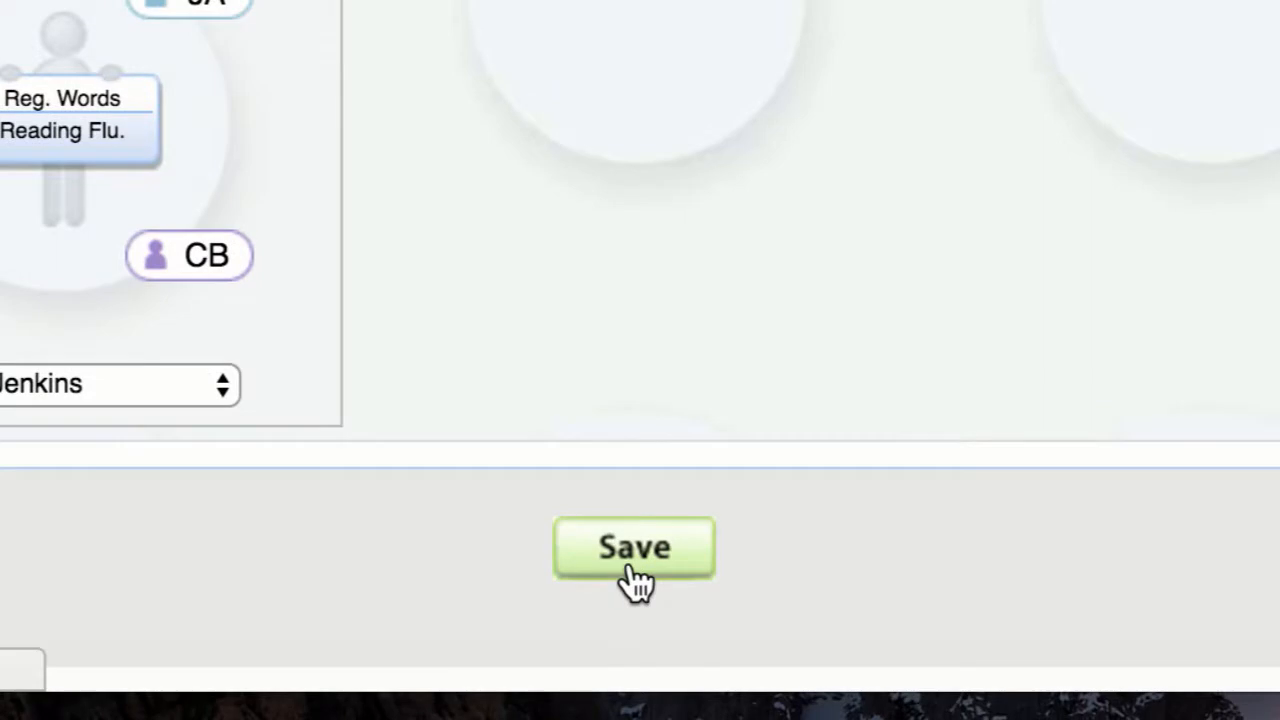
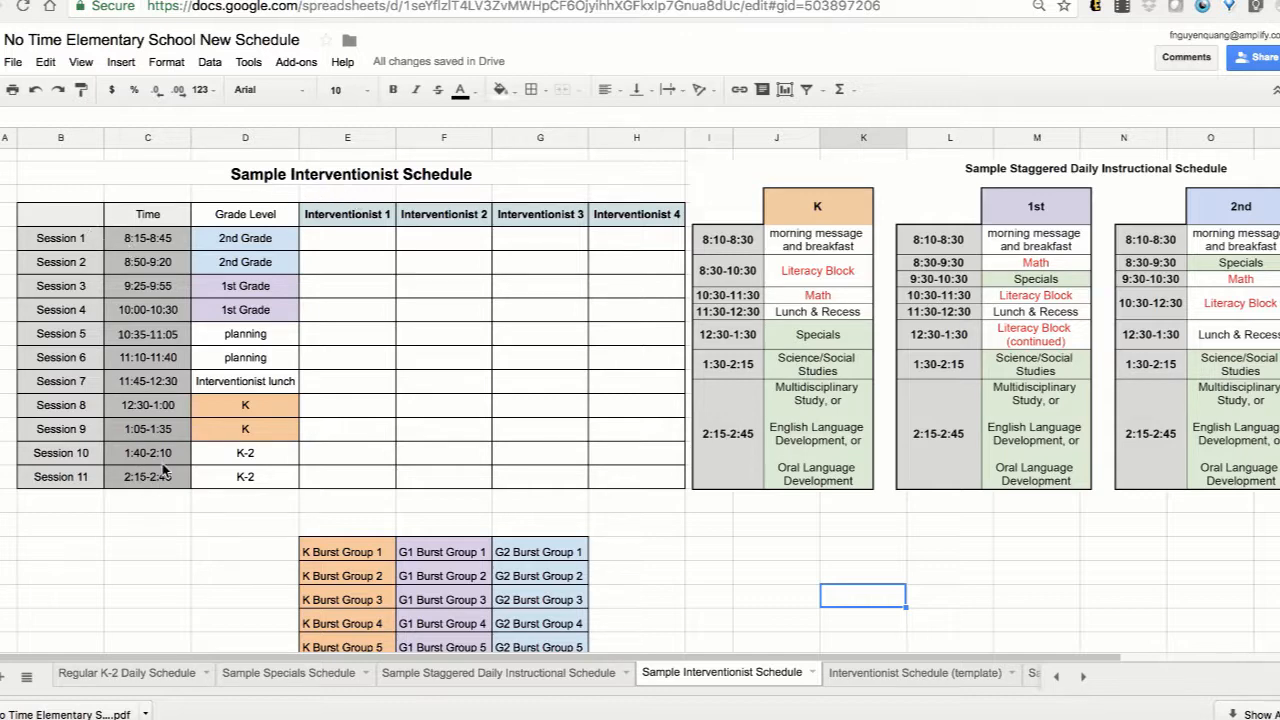
# Examine Sessions 1, 2, 10 and 11 in the Sample Interventionist Schedule against the staggered daily instructional schedule in Google Sheets.
pyautogui.click(178, 243)
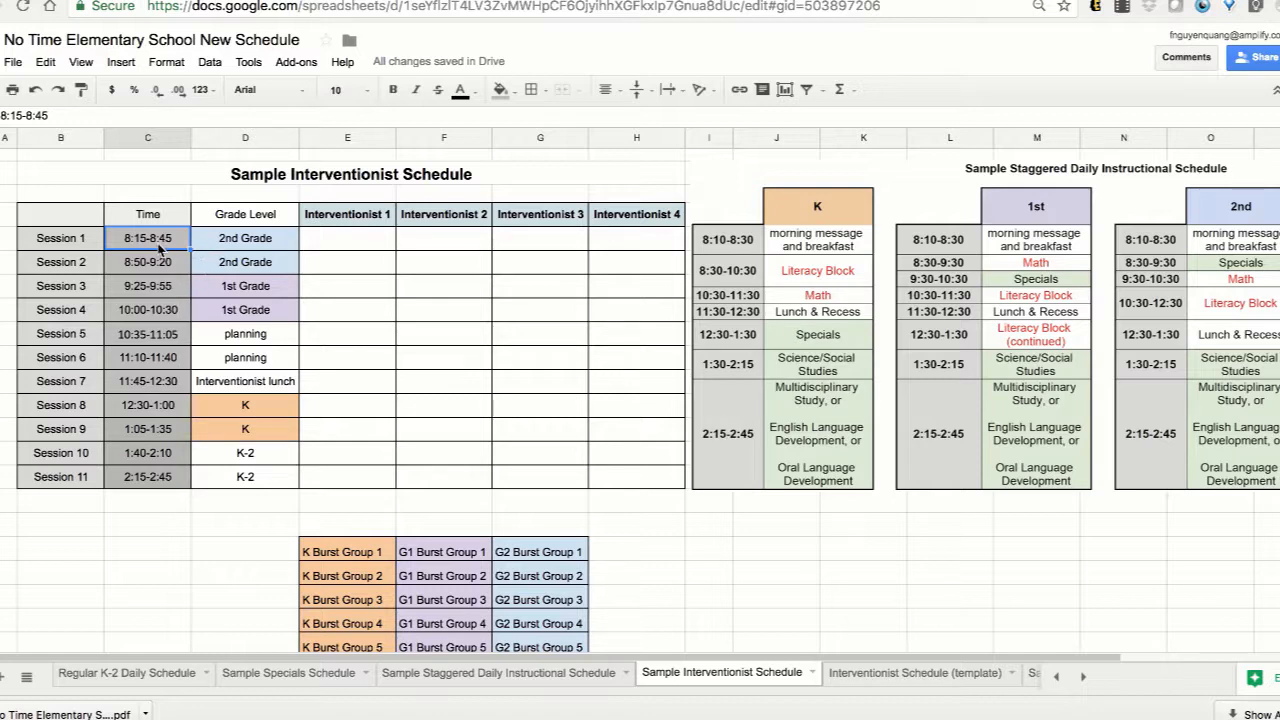
pyautogui.click(0, 238)
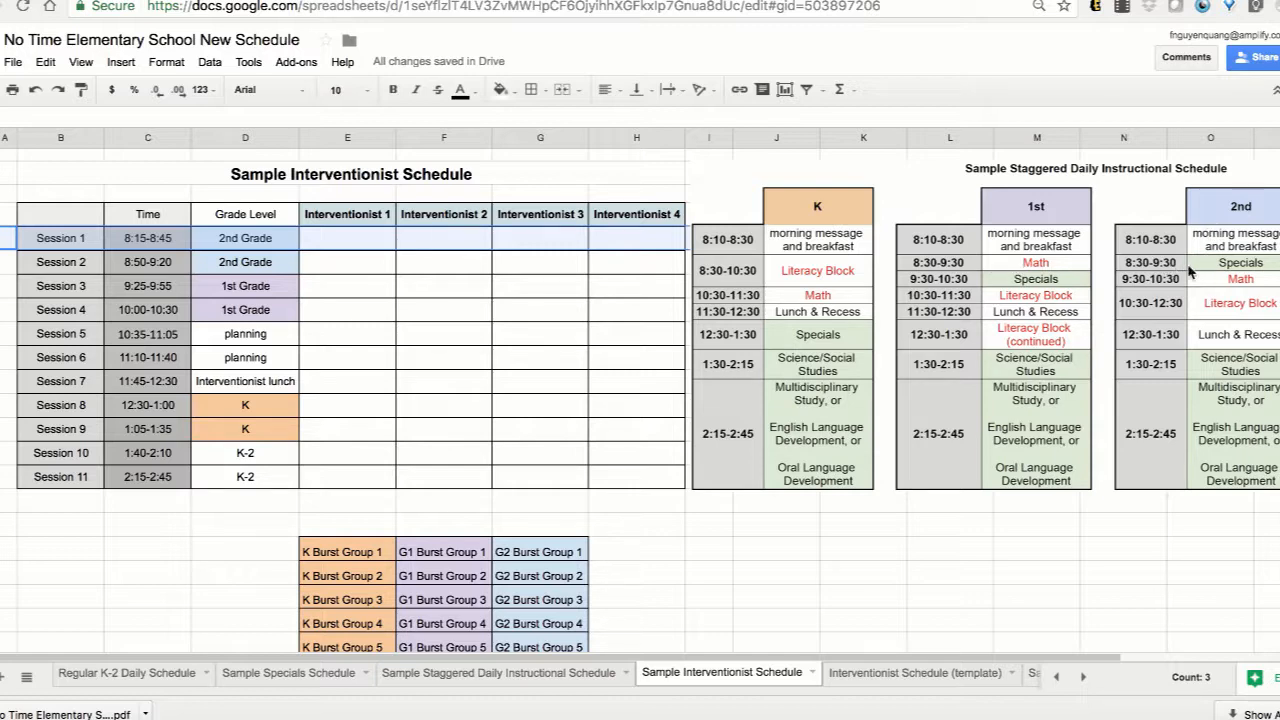
pyautogui.click(8, 262)
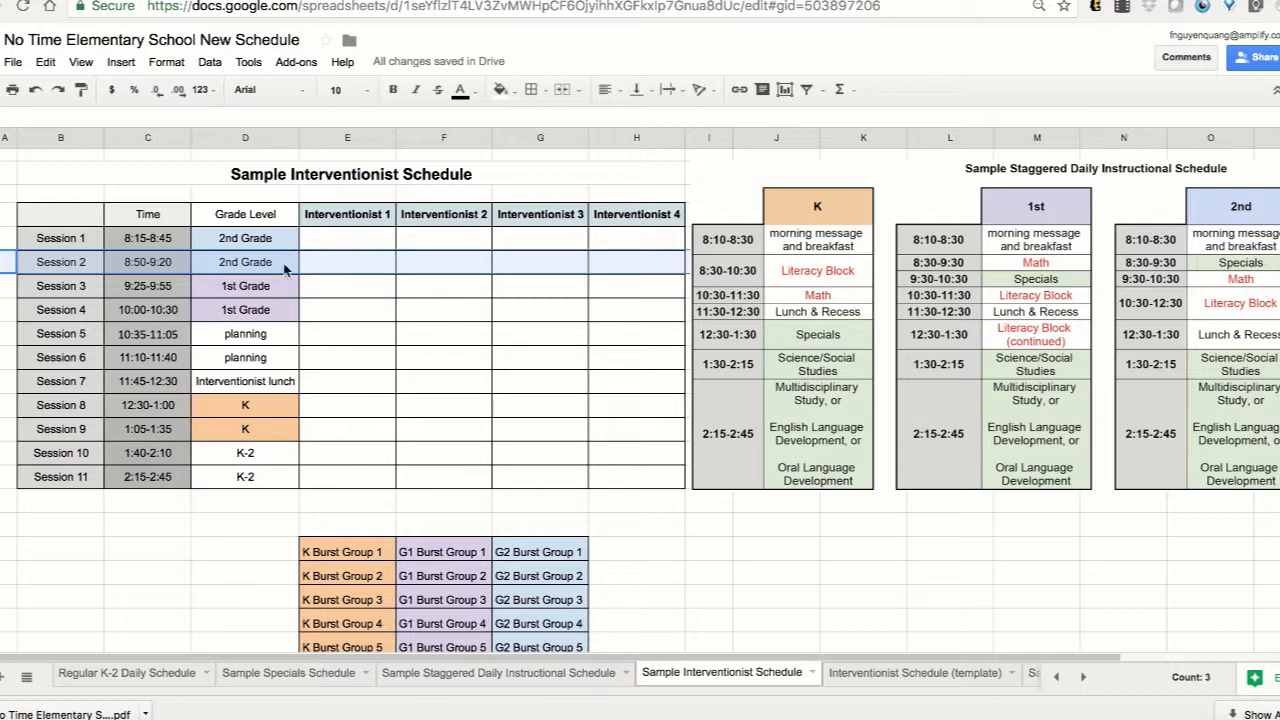
pyautogui.click(2, 453)
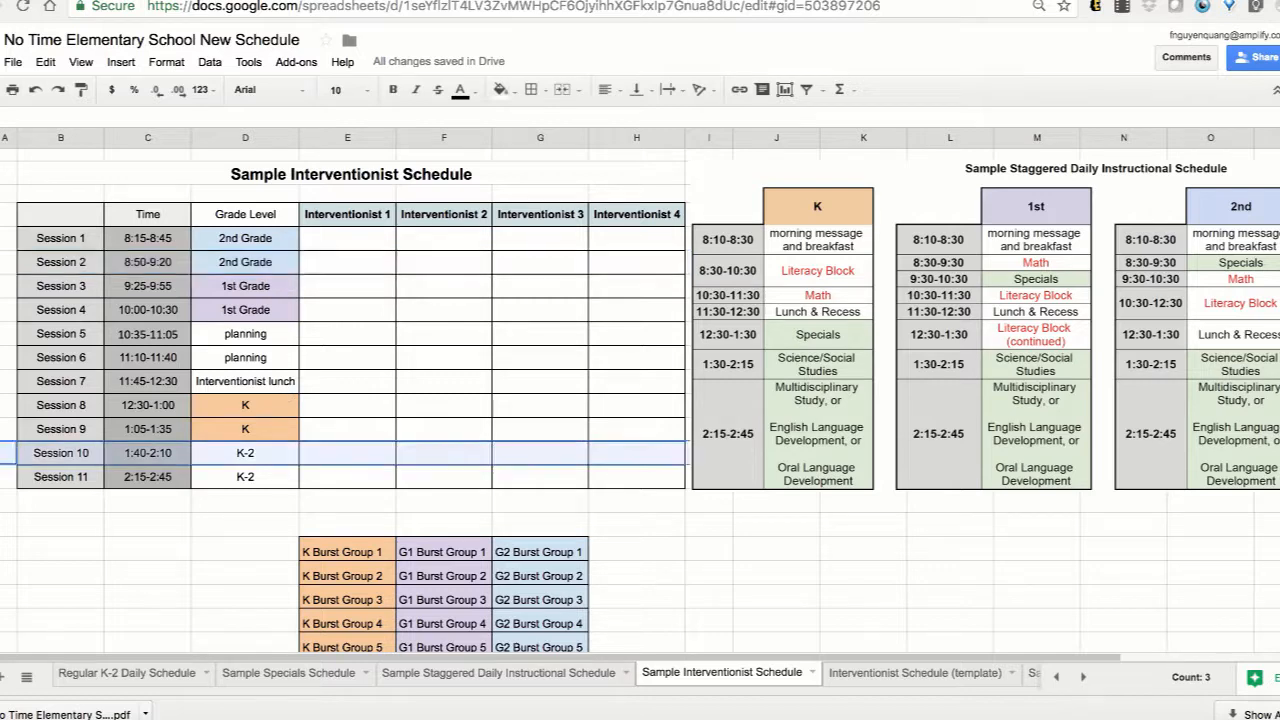
pyautogui.moveTo(2, 453); pyautogui.dragTo(2, 477)
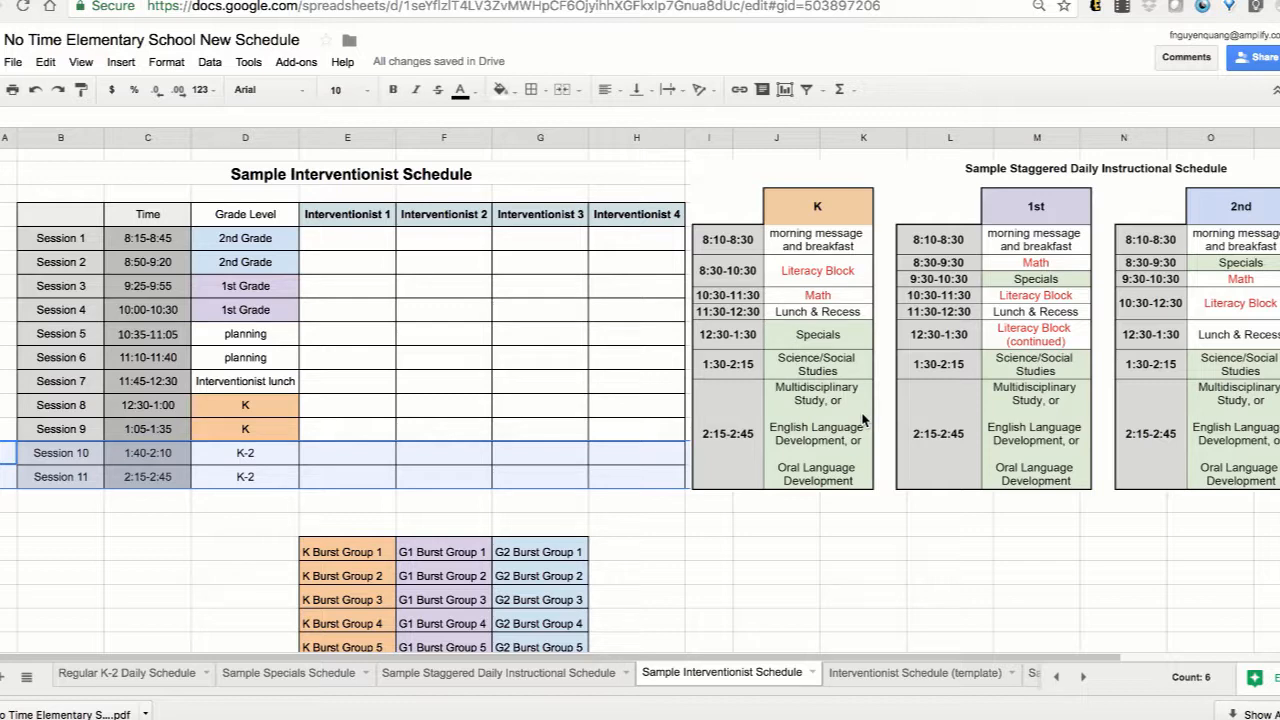
# Open the Interventionist Schedule (template) sheet and review its sessions and the K, G1 and G2 Burst group lists.
pyautogui.click(915, 672)
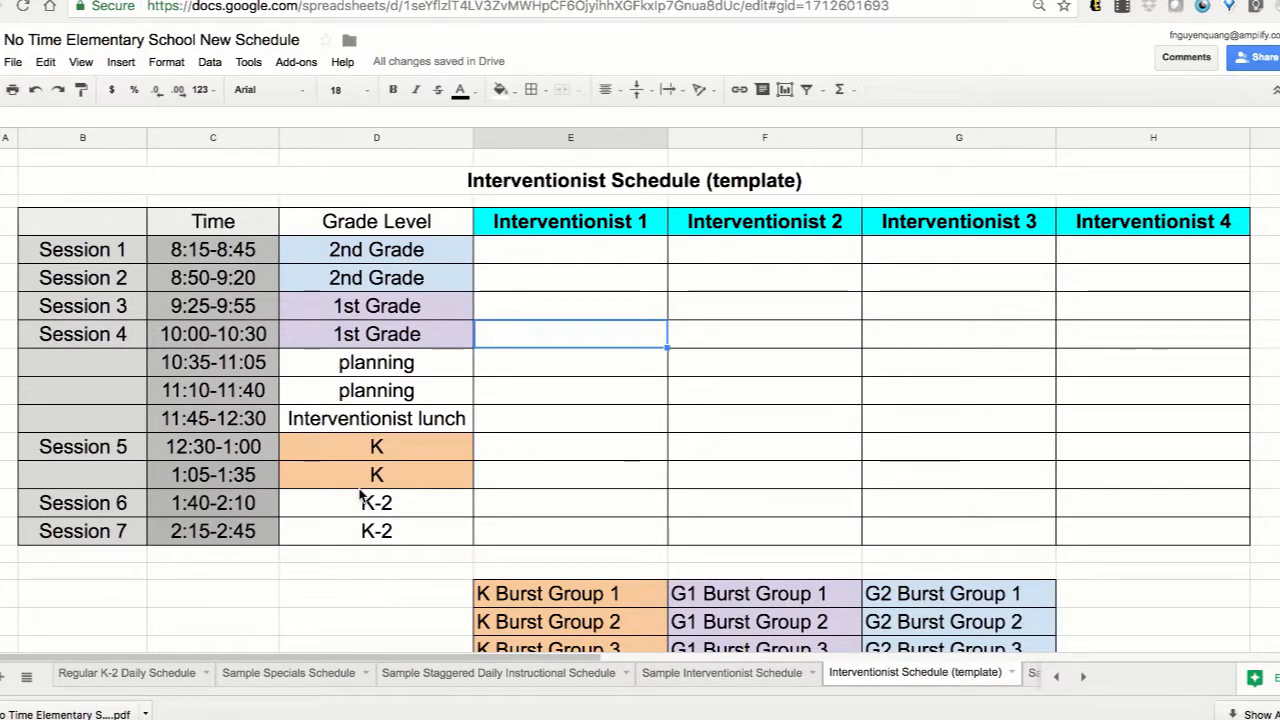
pyautogui.click(2, 249)
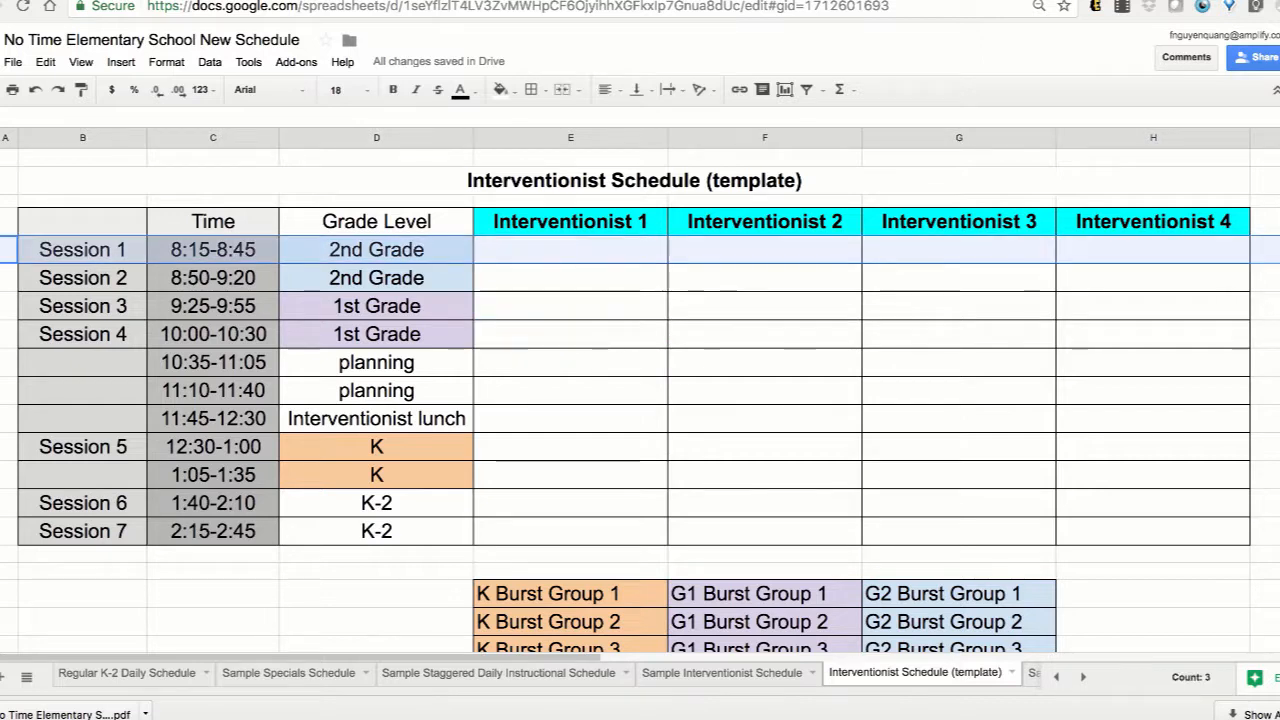
pyautogui.click(401, 594)
pyautogui.scroll(-3, 401, 598)
pyautogui.scroll(-3, 401, 598)
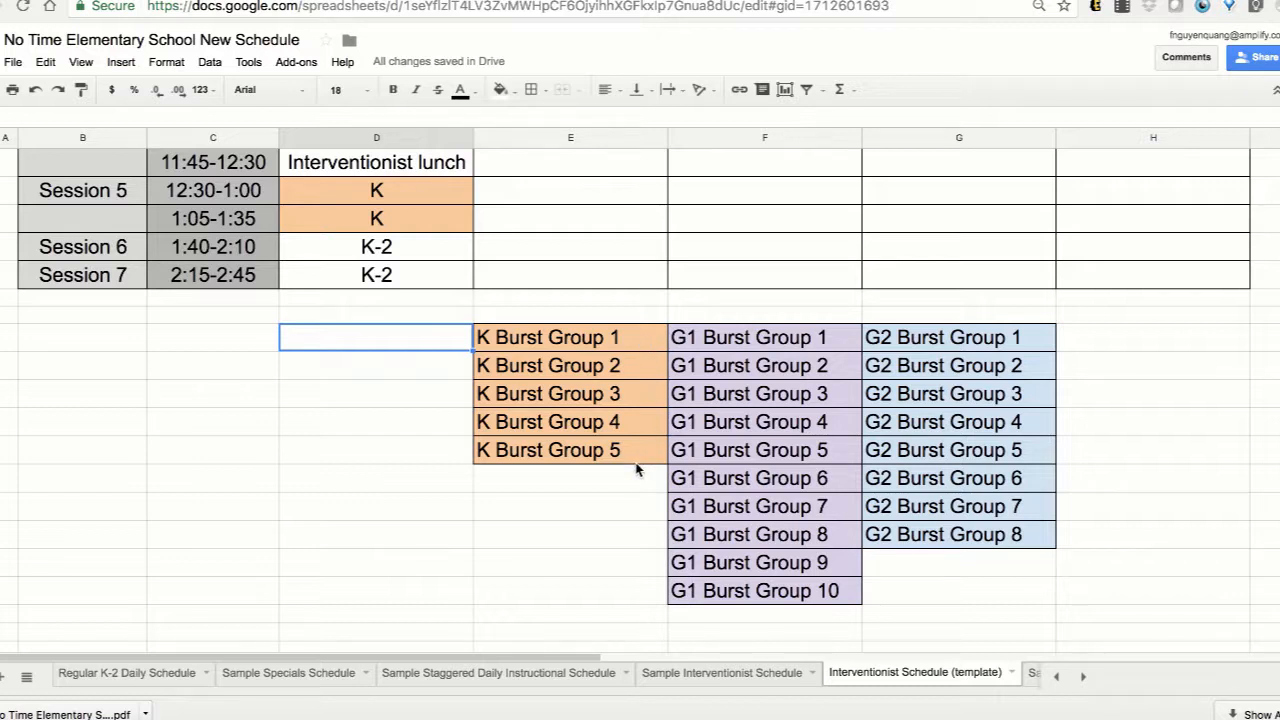
pyautogui.click(840, 345)
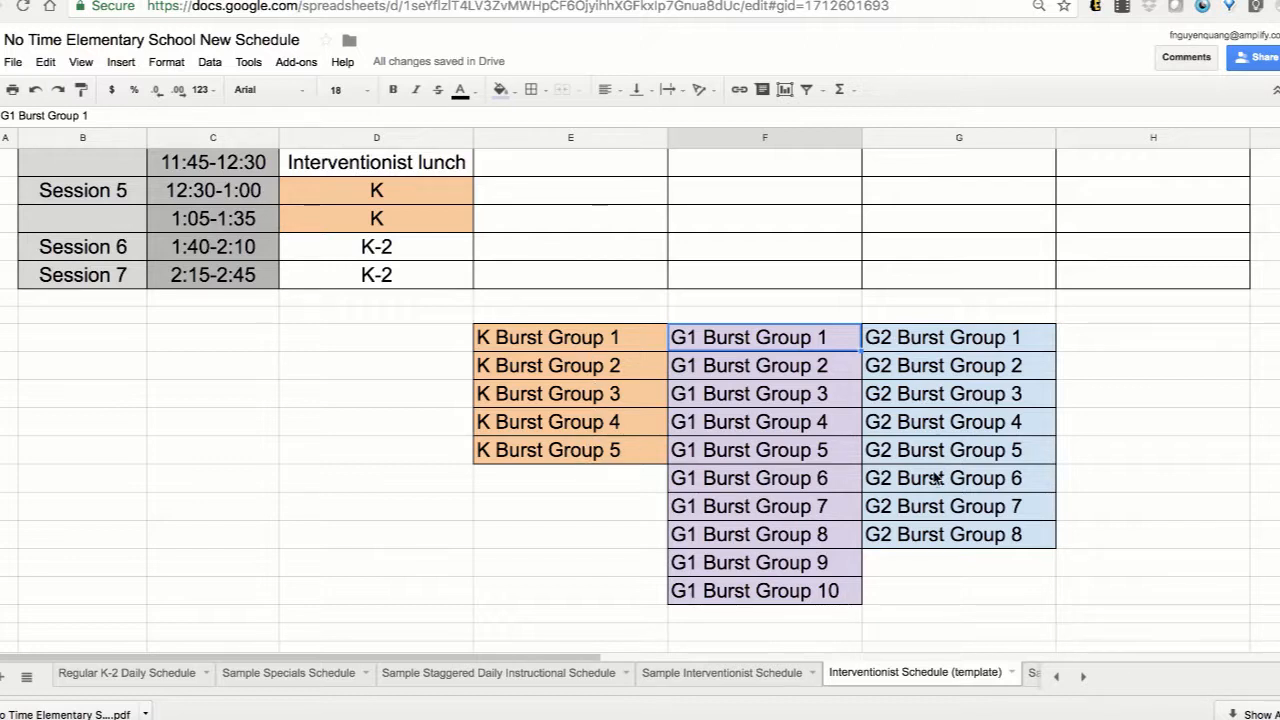
pyautogui.scroll(1, 574, 441)
pyautogui.scroll(3, 574, 441)
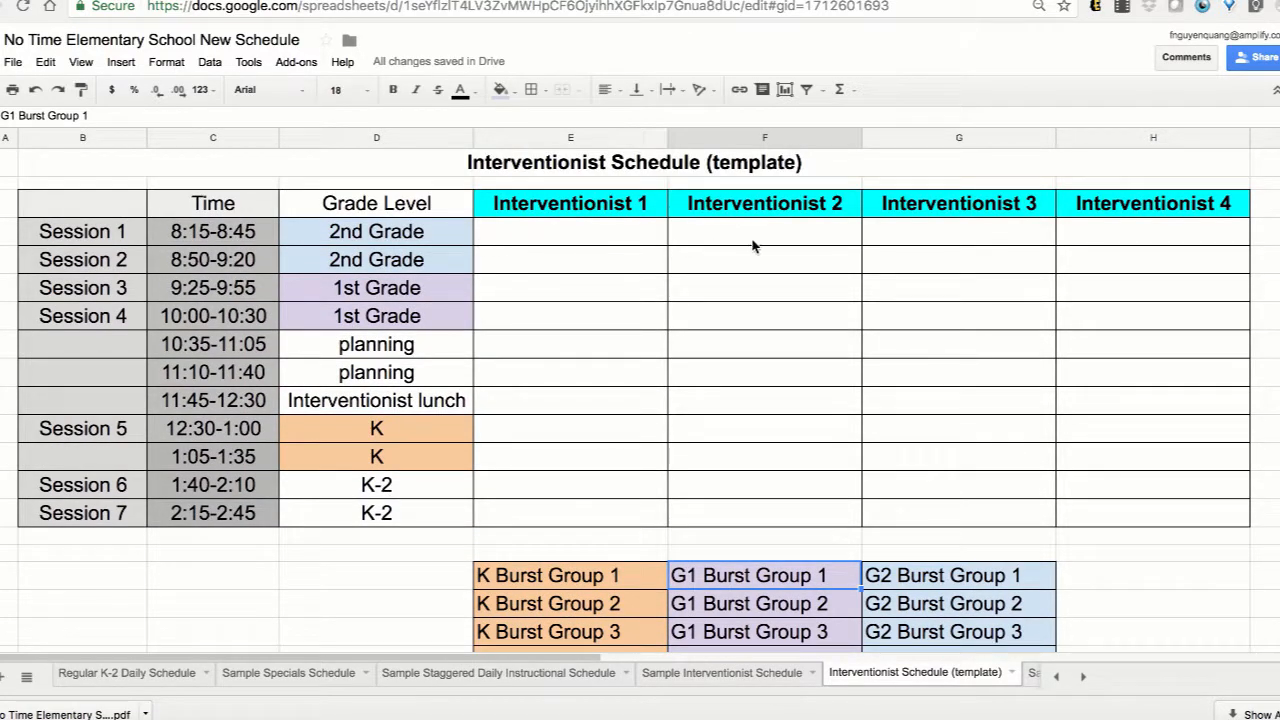
pyautogui.click(419, 237)
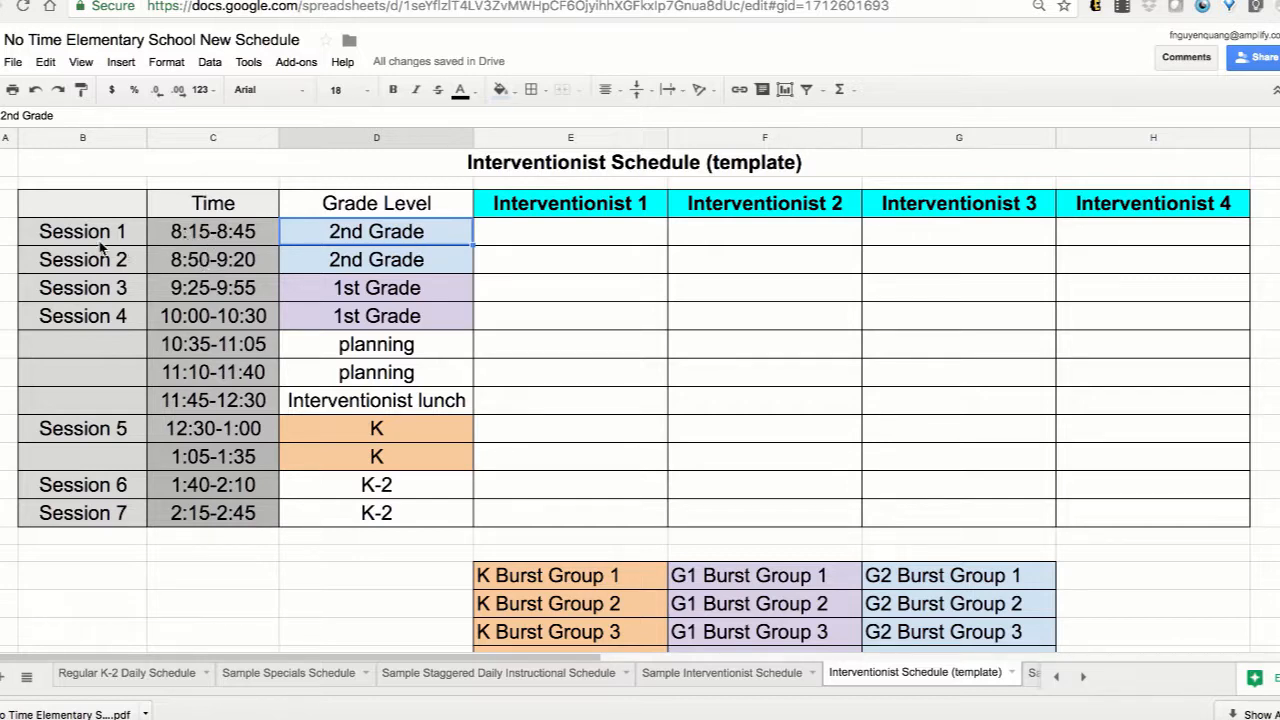
# Move G2 Burst Group 1 from the group list to Session 1 under Interventionist 1.
pyautogui.scroll(-1, 486, 451)
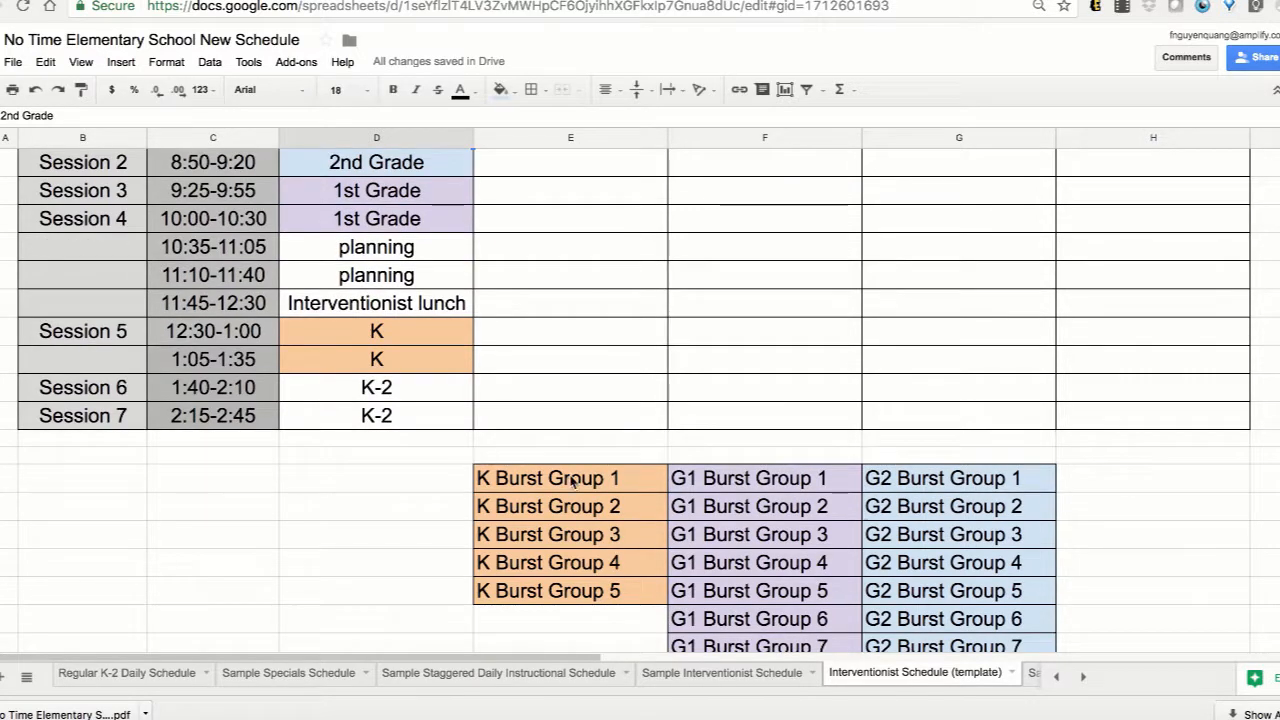
pyautogui.click(748, 488)
pyautogui.click(931, 480)
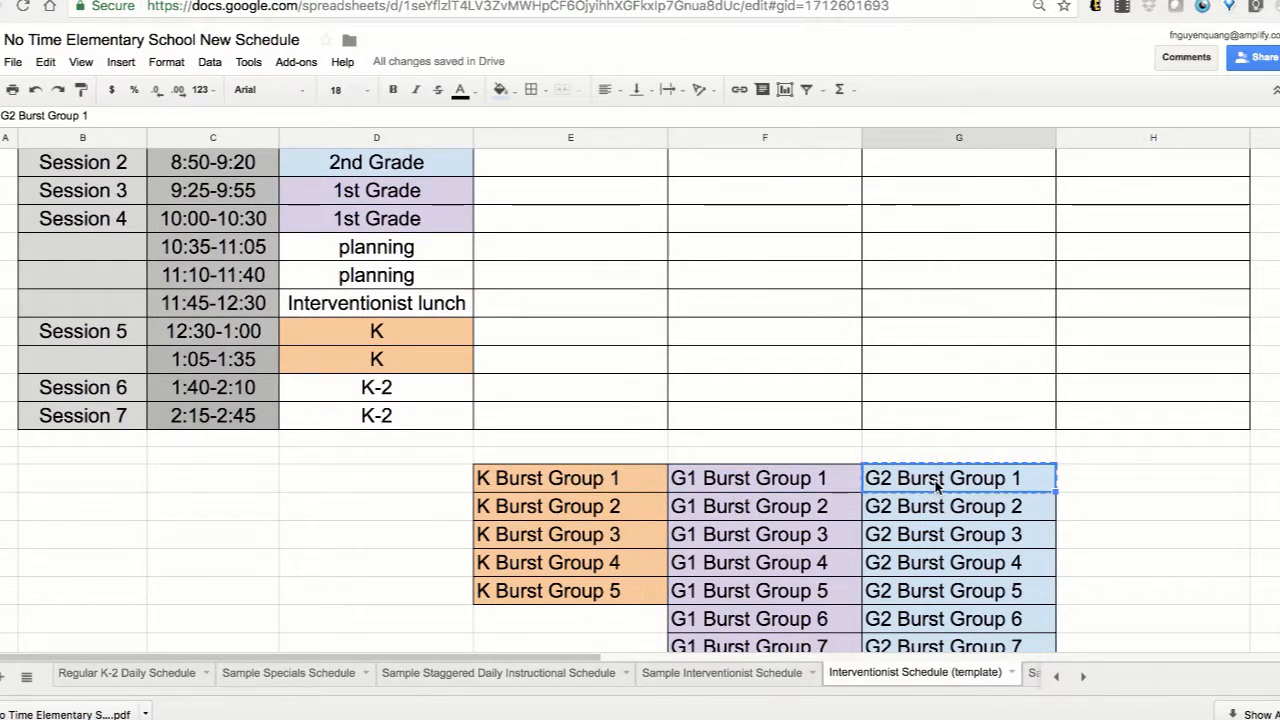
pyautogui.hotkey('ctrl', 'c')
pyautogui.scroll(2, 937, 487)
pyautogui.click(643, 242)
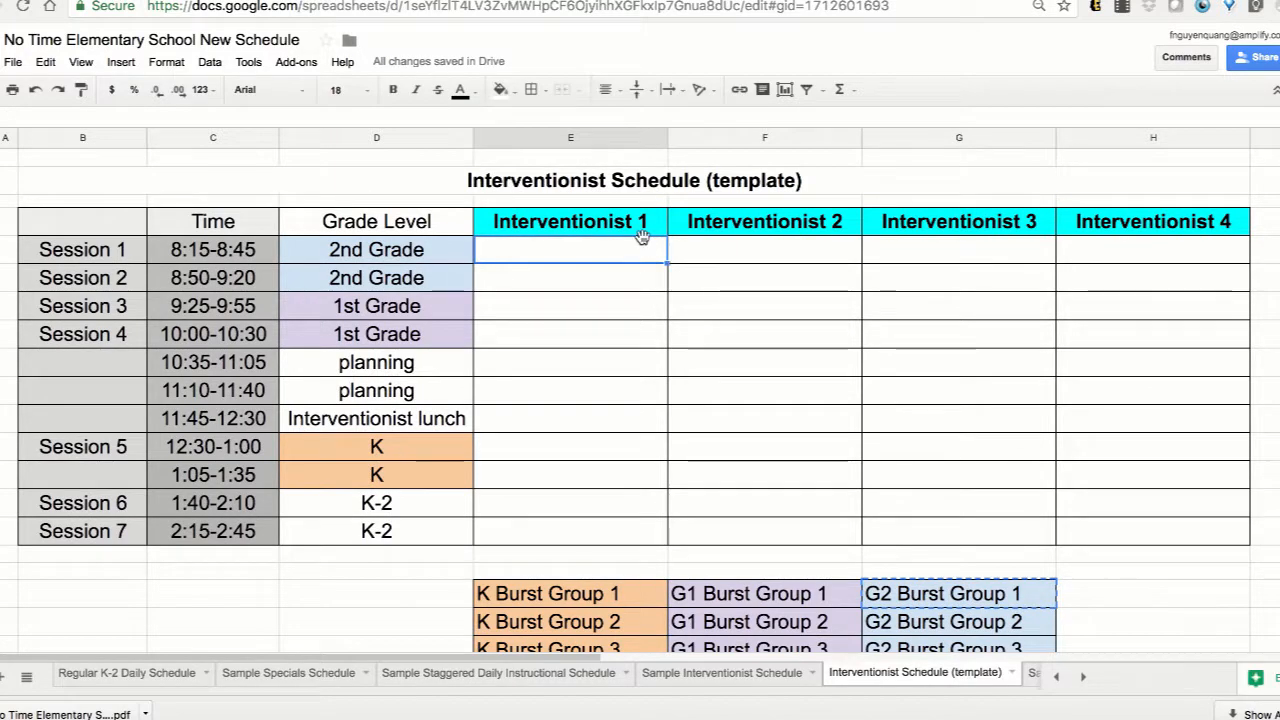
pyautogui.hotkey('ctrl', 'v')
# Move G2 Burst Group 2 from the group list to Session 1 under Interventionist 2.
pyautogui.scroll(-1, 959, 402)
pyautogui.scroll(-2, 959, 402)
pyautogui.click(963, 531)
pyautogui.hotkey('ctrl', 'x')
pyautogui.scroll(2, 960, 530)
pyautogui.click(828, 250)
pyautogui.hotkey('ctrl', 'v')
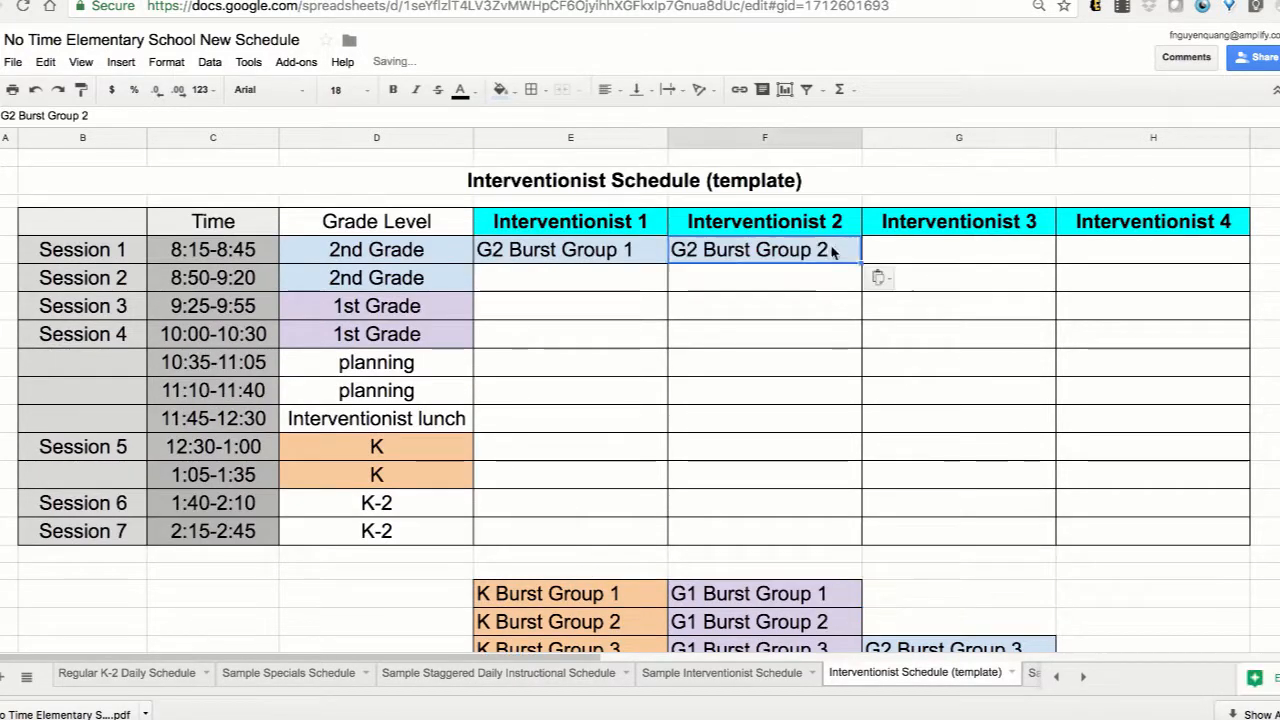
# Move G2 Burst Groups 3 and 4 to Session 1 under Interventionists 3 and 4.
pyautogui.click(930, 645)
pyautogui.hotkey('ctrl', 'x')
pyautogui.click(942, 254)
pyautogui.hotkey('ctrl', 'v')
pyautogui.scroll(-2, 946, 462)
pyautogui.click(938, 534)
pyautogui.hotkey('ctrl', 'x')
pyautogui.scroll(2, 940, 530)
pyautogui.click(1117, 258)
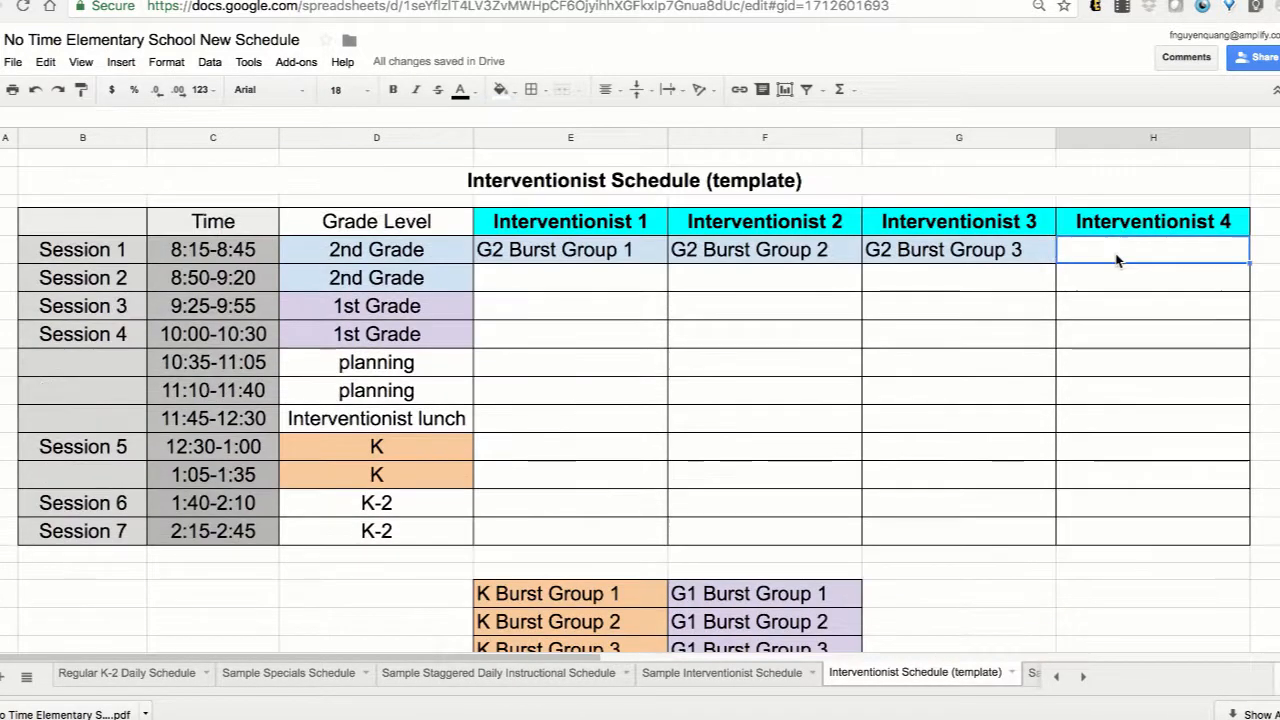
# Move G2 Burst Groups 5 and 6 to Session 2 under Interventionists 1 and 2.
pyautogui.click(955, 512)
pyautogui.hotkey('ctrl', 'x')
pyautogui.scroll(2, 886, 466)
pyautogui.click(653, 222)
pyautogui.hotkey('ctrl', 'v')
pyautogui.scroll(-2, 880, 520)
pyautogui.click(911, 592)
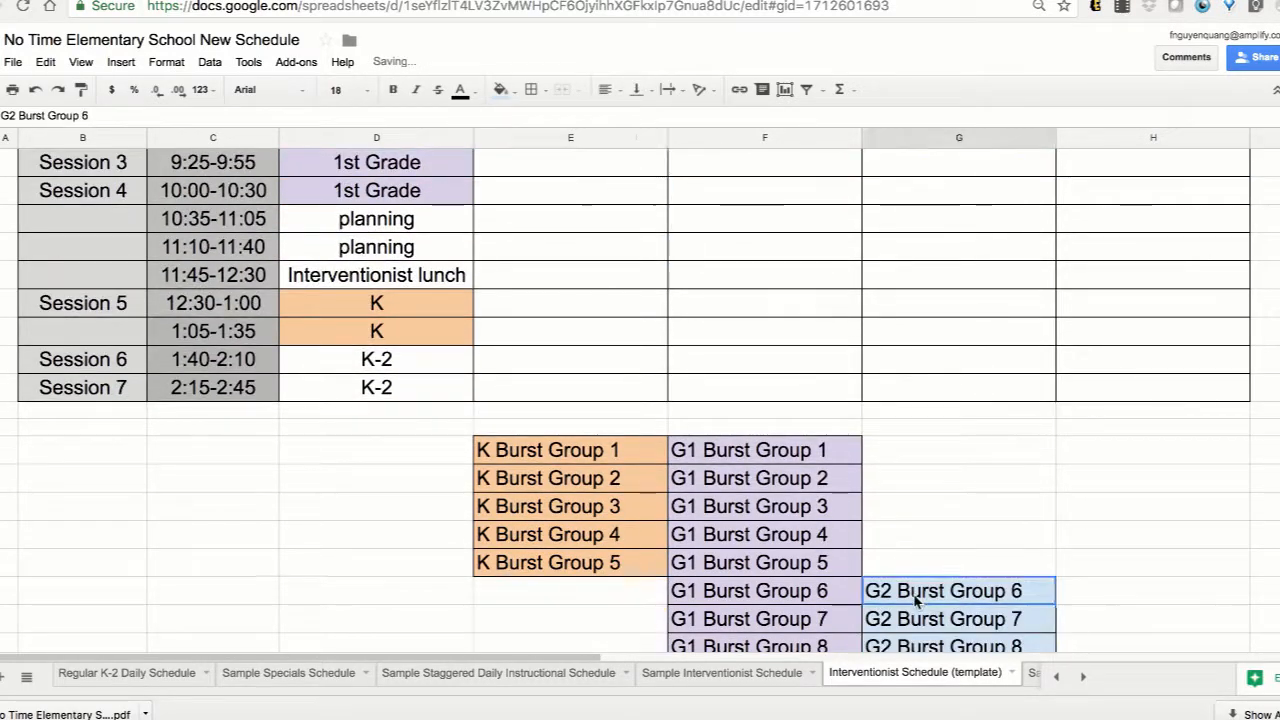
pyautogui.hotkey('ctrl', 'x')
pyautogui.click(772, 261)
pyautogui.hotkey('ctrl', 'v')
# Move G2 Burst Groups 7 and 8 to Session 2 under Interventionists 3 and 4.
pyautogui.scroll(-3, 917, 417)
pyautogui.click(945, 534)
pyautogui.hotkey('ctrl', 'x')
pyautogui.click(945, 220)
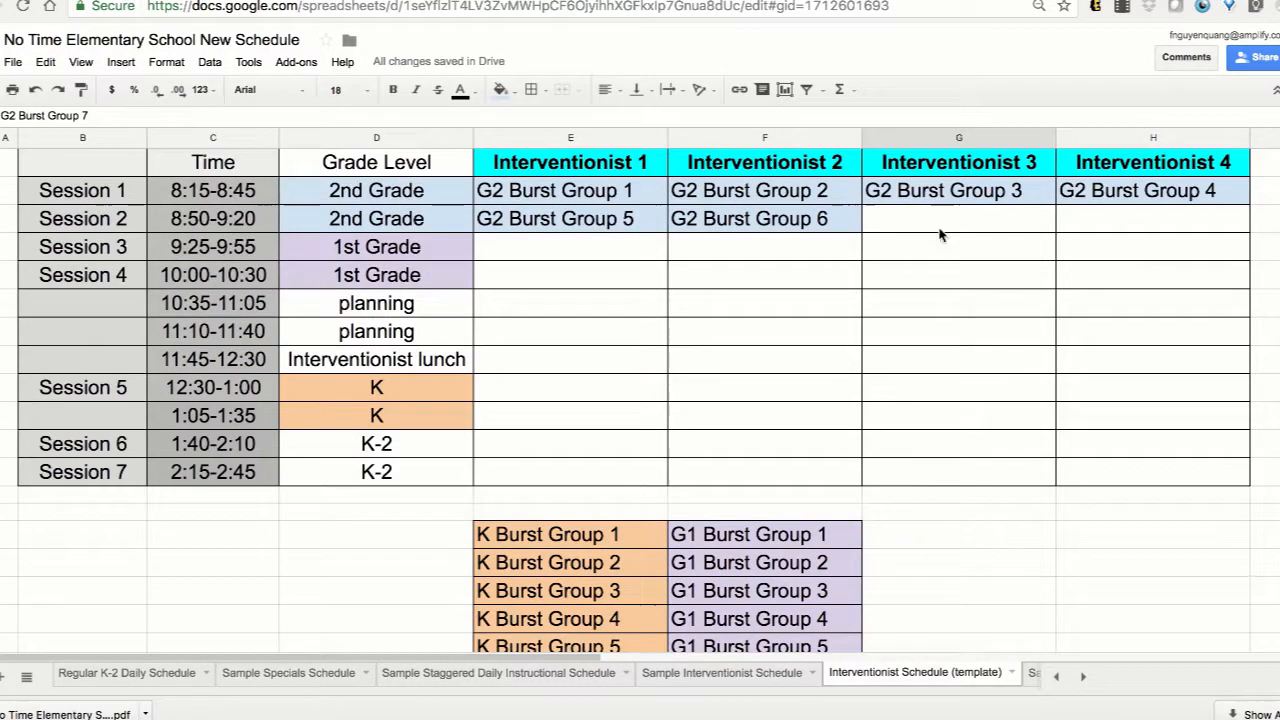
pyautogui.hotkey('ctrl', 'v')
pyautogui.scroll(-2, 948, 448)
pyautogui.click(955, 589)
pyautogui.hotkey('ctrl', 'x')
pyautogui.click(1094, 286)
pyautogui.hotkey('ctrl', 'v')
# Move G1 Burst Groups 1, 2 and 3 to Session 3 under Interventionists 1, 2 and 3.
pyautogui.click(831, 596)
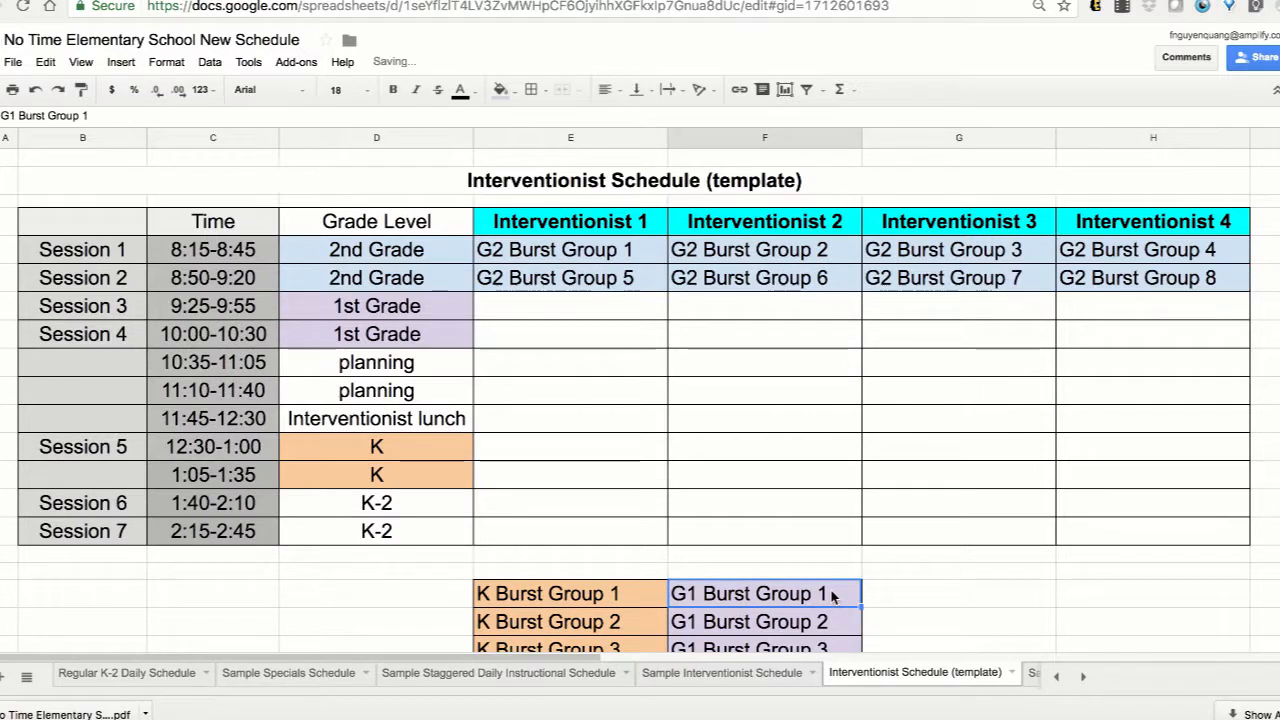
pyautogui.hotkey('ctrl', 'x')
pyautogui.click(644, 313)
pyautogui.hotkey('ctrl', 'v')
pyautogui.click(760, 621)
pyautogui.hotkey('ctrl', 'x')
pyautogui.click(765, 306)
pyautogui.hotkey('ctrl', 'v')
pyautogui.click(760, 646)
pyautogui.hotkey('ctrl', 'x')
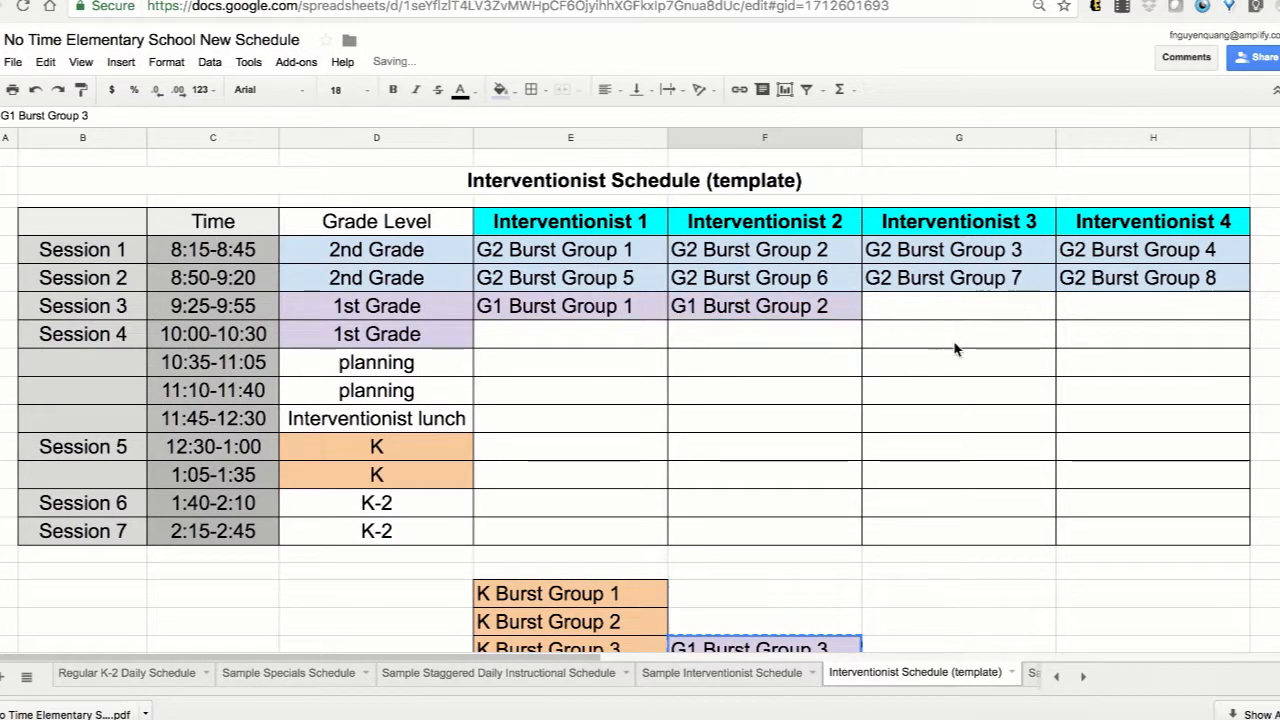
pyautogui.click(958, 306)
pyautogui.hotkey('ctrl', 'v')
# Move K Burst Groups 1, 2 and 3 to Session 5 under Interventionists 1, 2 and 3.
pyautogui.click(570, 593)
pyautogui.hotkey('ctrl', 'x')
pyautogui.click(570, 446)
pyautogui.hotkey('ctrl', 'v')
pyautogui.click(570, 621)
pyautogui.hotkey('ctrl', 'x')
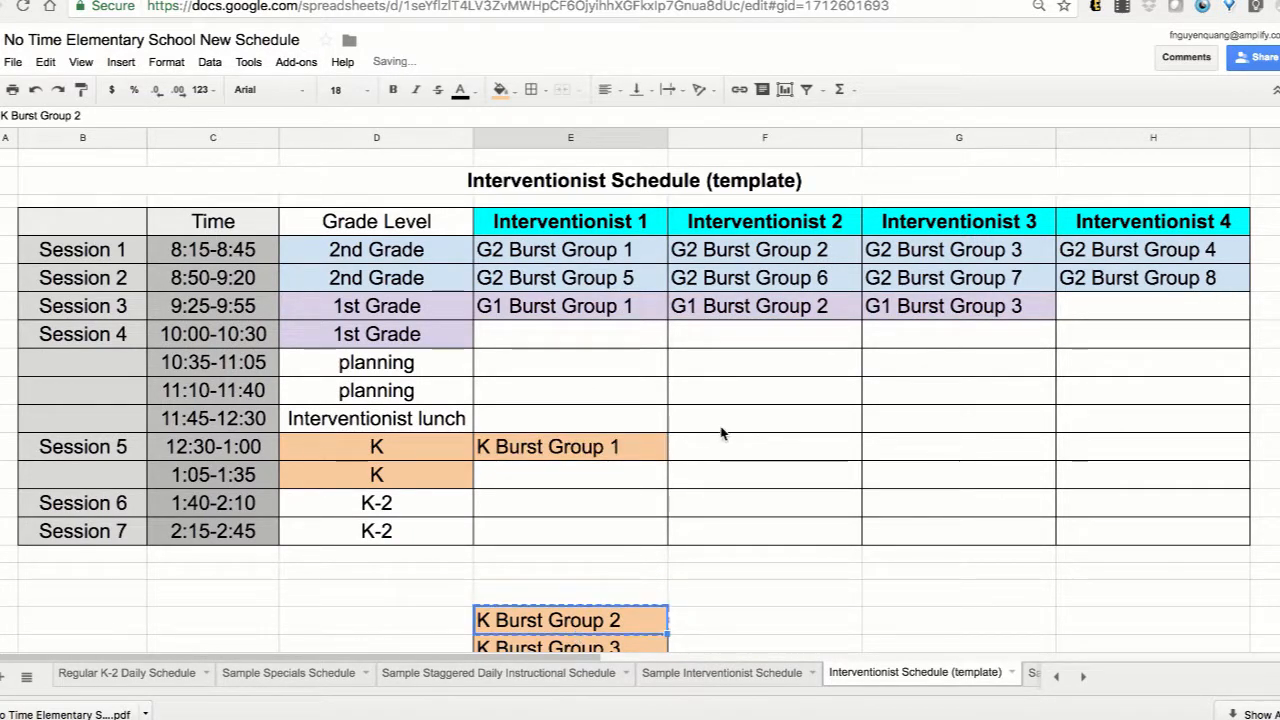
pyautogui.click(765, 446)
pyautogui.hotkey('ctrl', 'v')
pyautogui.click(613, 647)
pyautogui.hotkey('ctrl', 'x')
pyautogui.click(921, 452)
pyautogui.hotkey('ctrl', 'v')
# Move G1 Burst Group 4 to Session 3 under Interventionist 4 and G1 Burst Group 5 to Session 4 under Interventionist 1.
pyautogui.click(817, 504)
pyautogui.hotkey('ctrl', 'x')
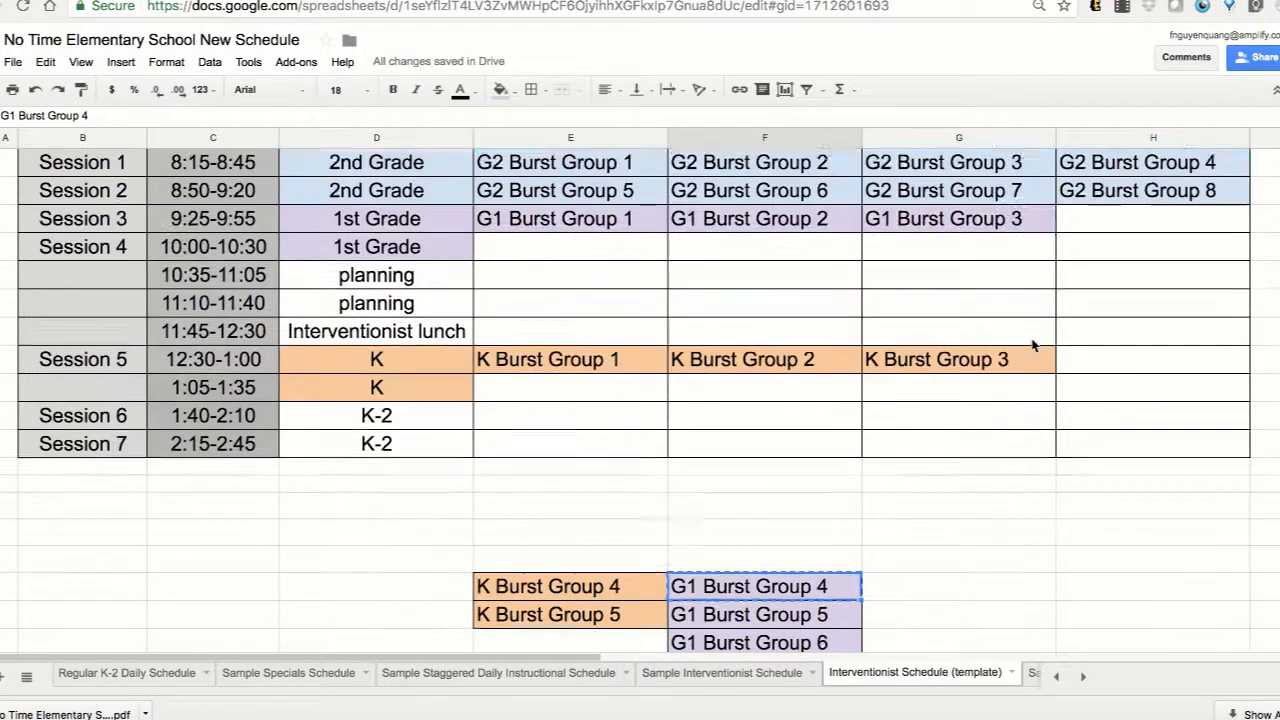
pyautogui.click(1110, 248)
pyautogui.hotkey('ctrl', 'v')
pyautogui.click(765, 642)
pyautogui.hotkey('ctrl', 'x')
pyautogui.click(570, 275)
pyautogui.hotkey('ctrl', 'v')
# Move K Burst Group 4 to Session 5 under Interventionist 4 and K Burst Group 5 to the 1:05-1:35 slot under Interventionist 1.
pyautogui.click(570, 614)
pyautogui.click(1130, 387)
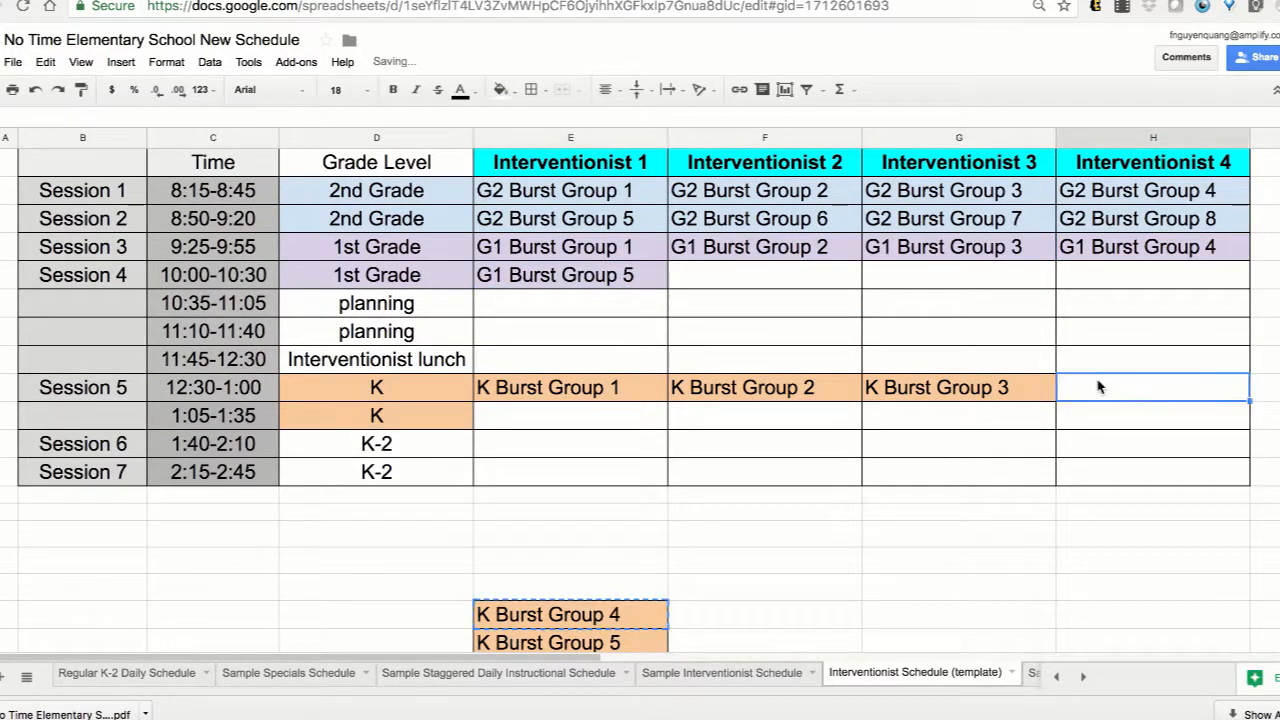
pyautogui.hotkey('ctrl', 'v')
pyautogui.click(575, 641)
pyautogui.hotkey('ctrl', 'x')
pyautogui.click(570, 415)
pyautogui.hotkey('ctrl', 'v')
pyautogui.hscroll(2, 850, 674)
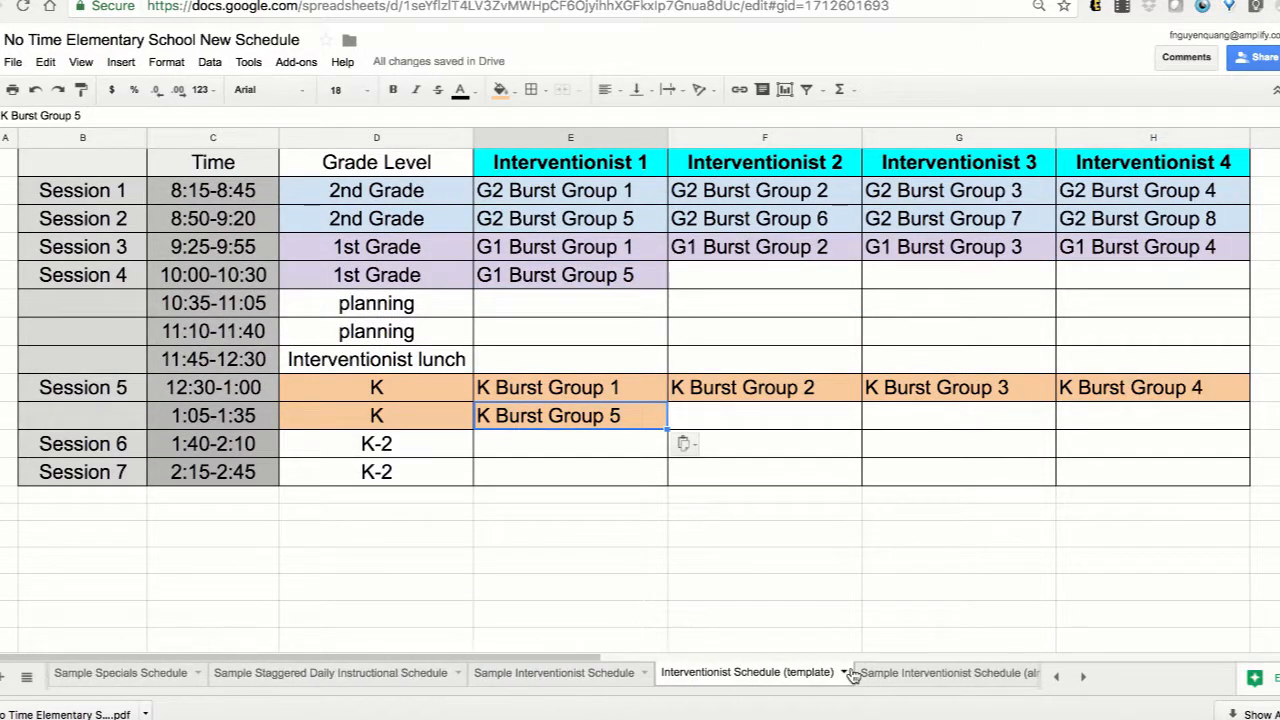
# Move G1 Burst Groups 6, 7 and 8 to Session 4 under Interventionists 2, 3 and 4.
pyautogui.scroll(-4, 810, 600)
pyautogui.click(823, 466)
pyautogui.hotkey('ctrl', 'x')
pyautogui.scroll(2, 766, 206)
pyautogui.click(766, 195)
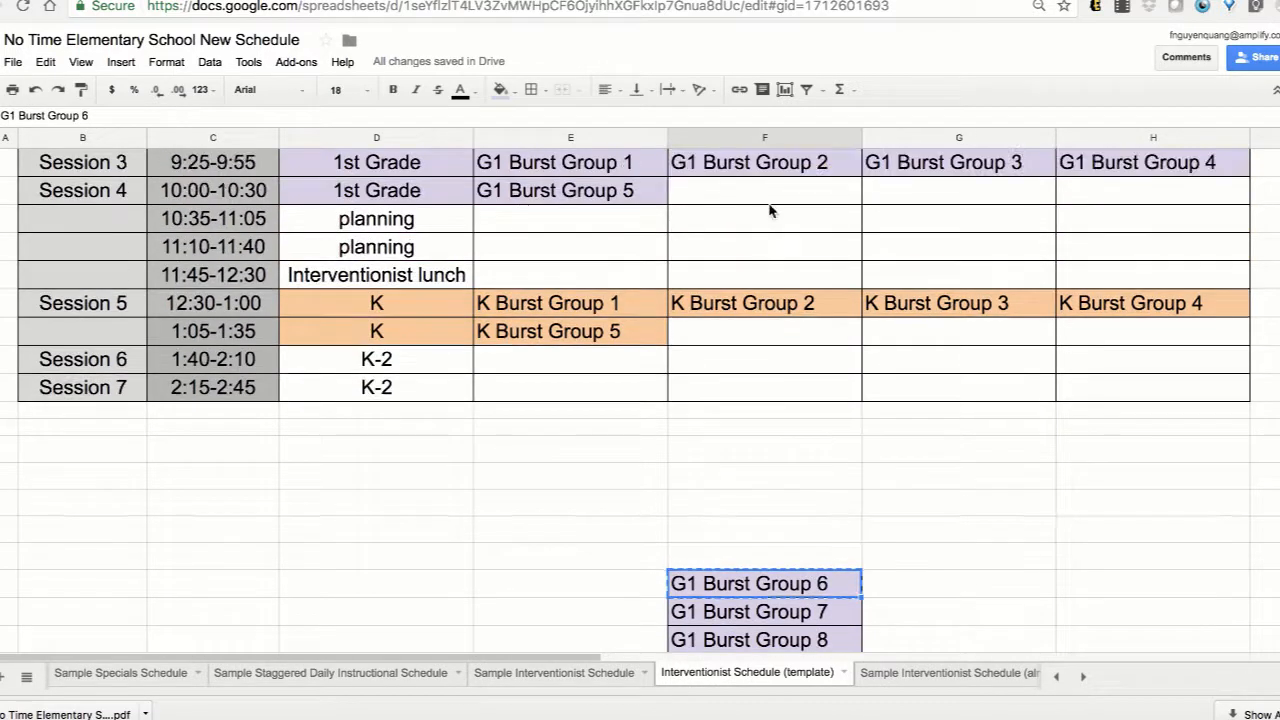
pyautogui.hotkey('ctrl', 'v')
pyautogui.click(785, 612)
pyautogui.hotkey('ctrl', 'x')
pyautogui.click(970, 193)
pyautogui.hotkey('ctrl', 'v')
pyautogui.click(790, 638)
pyautogui.hotkey('ctrl', 'x')
pyautogui.click(1148, 196)
pyautogui.hotkey('ctrl', 'v')
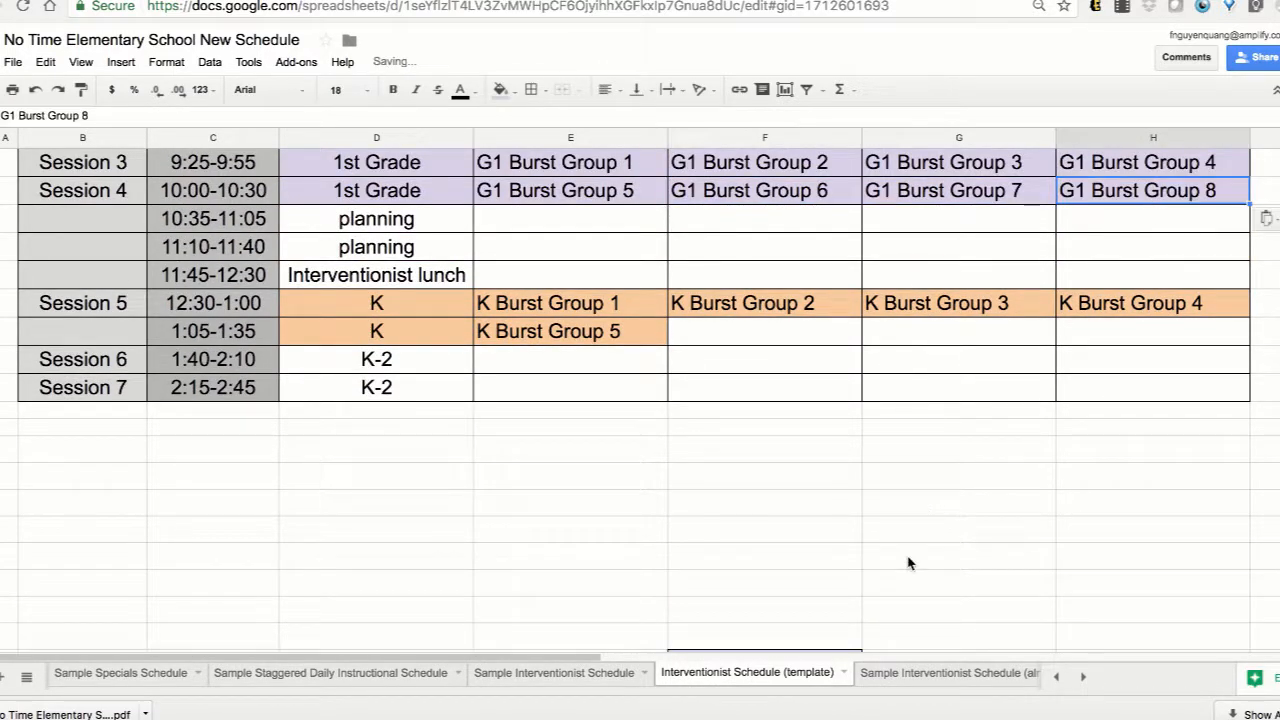
# Move G1 Burst Group 9 to the 1:05-1:35 slot under Interventionist 2 and G1 Burst Group 10 to Session 6 under Interventionist 3.
pyautogui.hotkey('ctrl', 'x')
pyautogui.click(796, 225)
pyautogui.hotkey('ctrl', 'v')
pyautogui.click(796, 581)
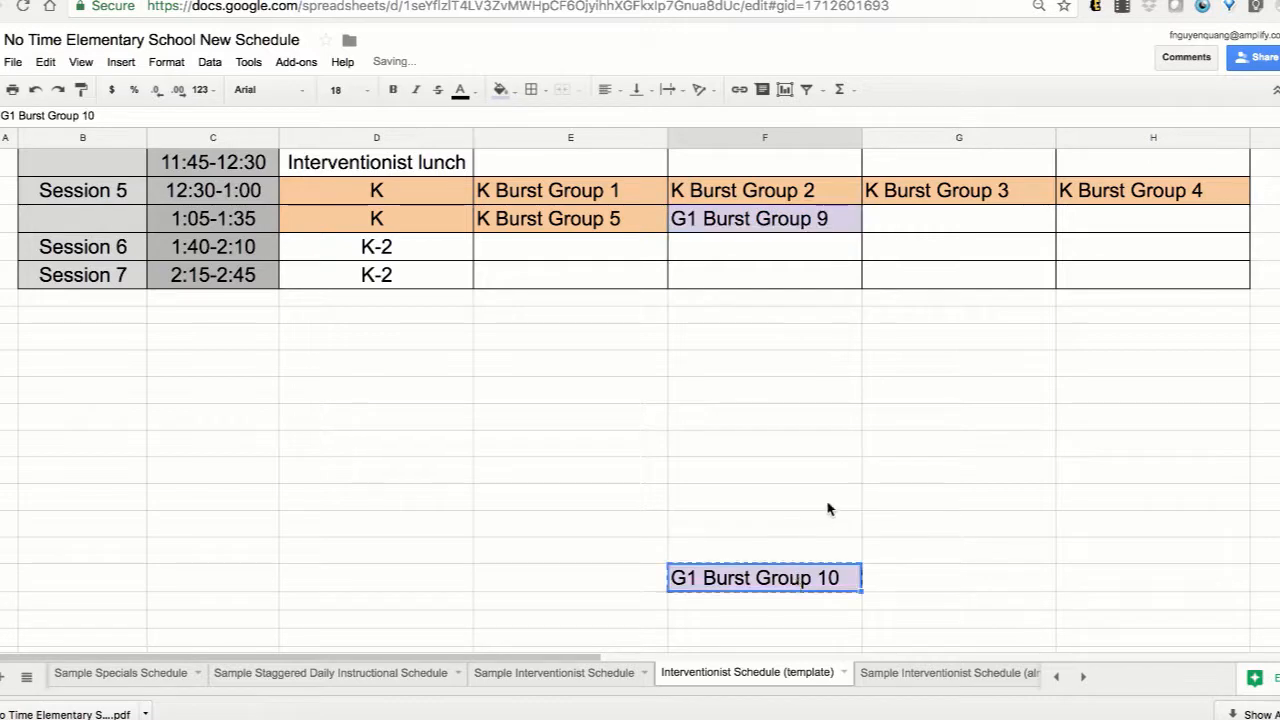
pyautogui.hotkey('ctrl', 'x')
pyautogui.click(931, 259)
pyautogui.hotkey('ctrl', 'v')
# Move G1 Burst Group 9 from the 1:05-1:35 slot to Session 6 under Interventionist 2.
pyautogui.click(833, 229)
pyautogui.hotkey('ctrl', 'x')
pyautogui.click(823, 251)
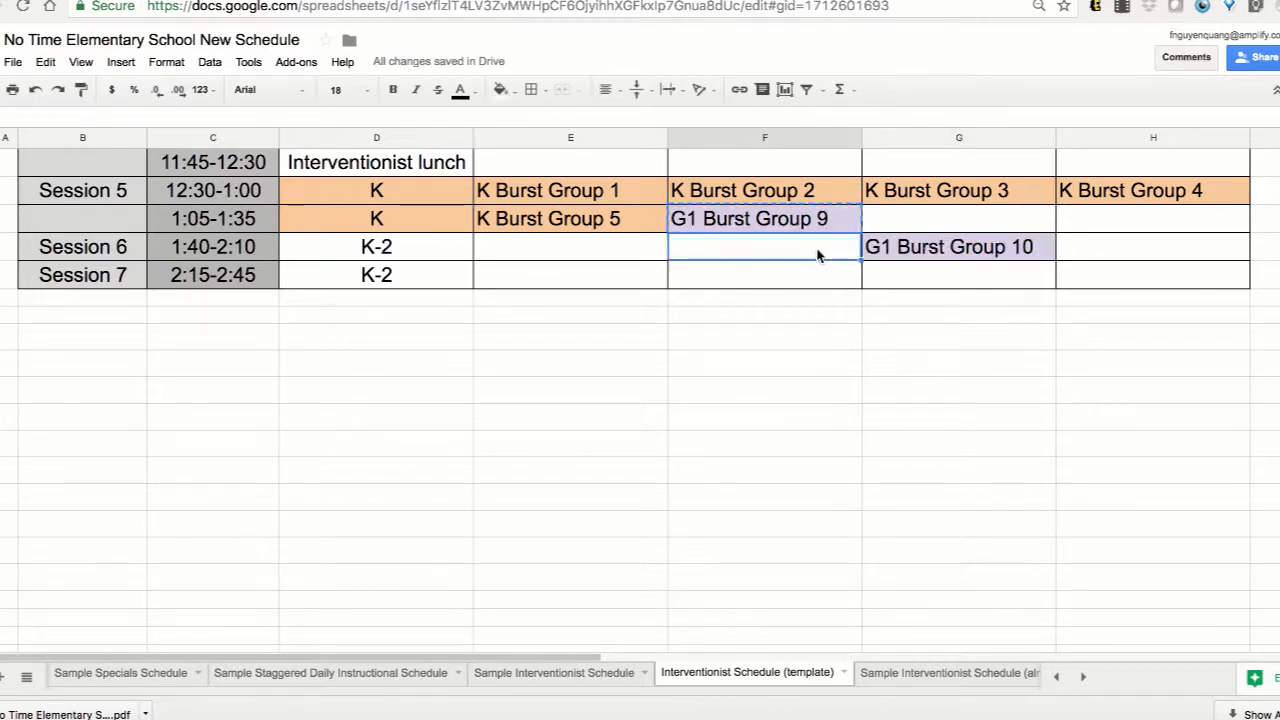
pyautogui.hotkey('ctrl', 'v')
pyautogui.scroll(5, 709, 320)
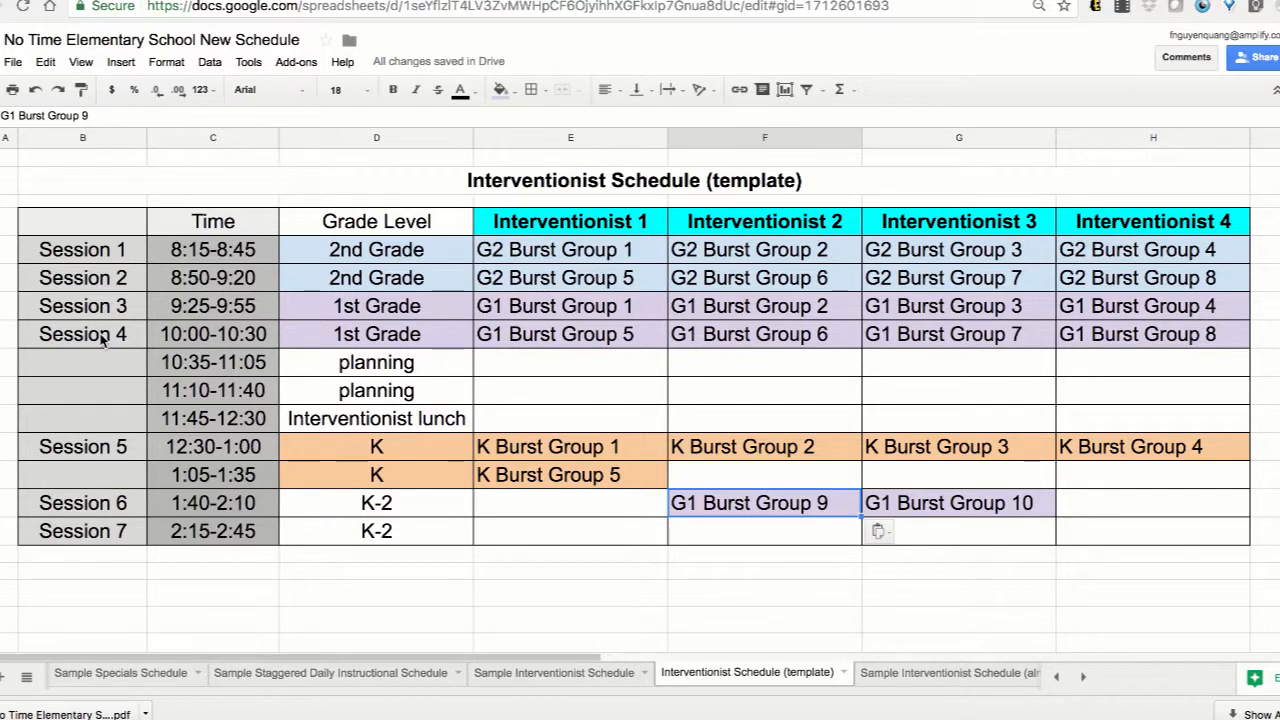
# Move G1 Burst Group 5 from Session 4 to Session 6 under Interventionist 1.
pyautogui.click(0, 334)
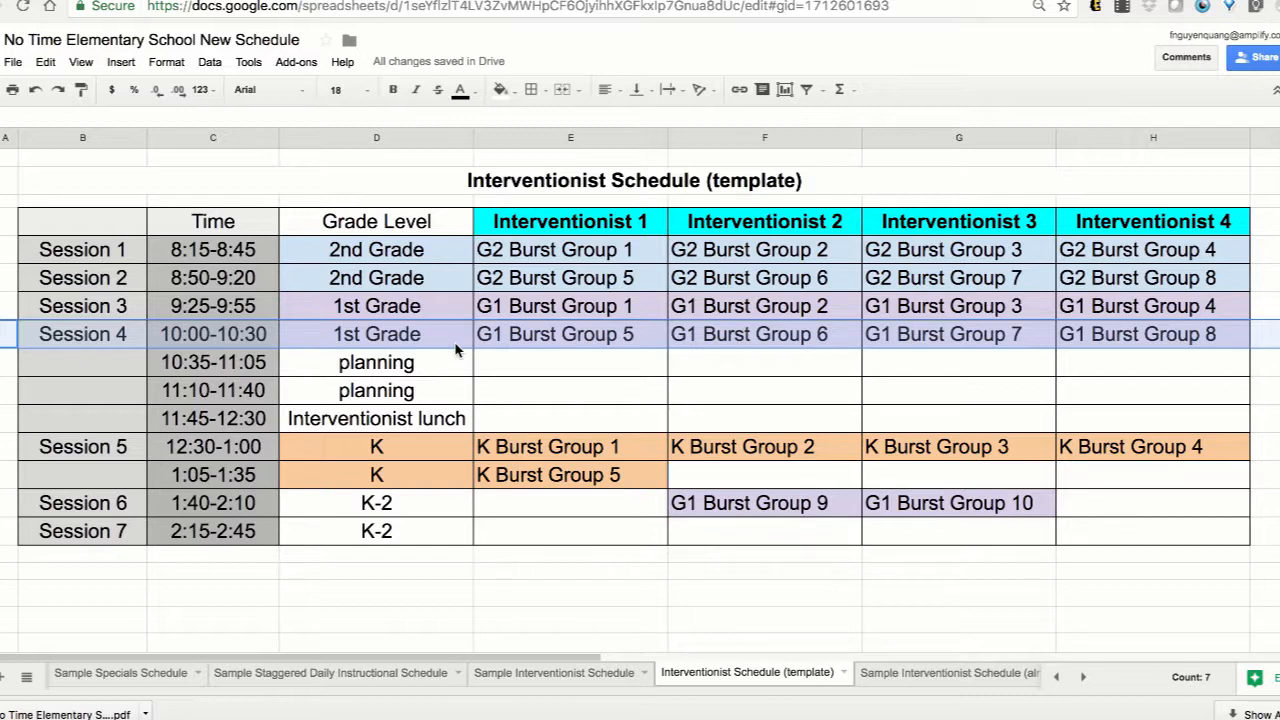
pyautogui.moveTo(0, 503); pyautogui.dragTo(0, 531)
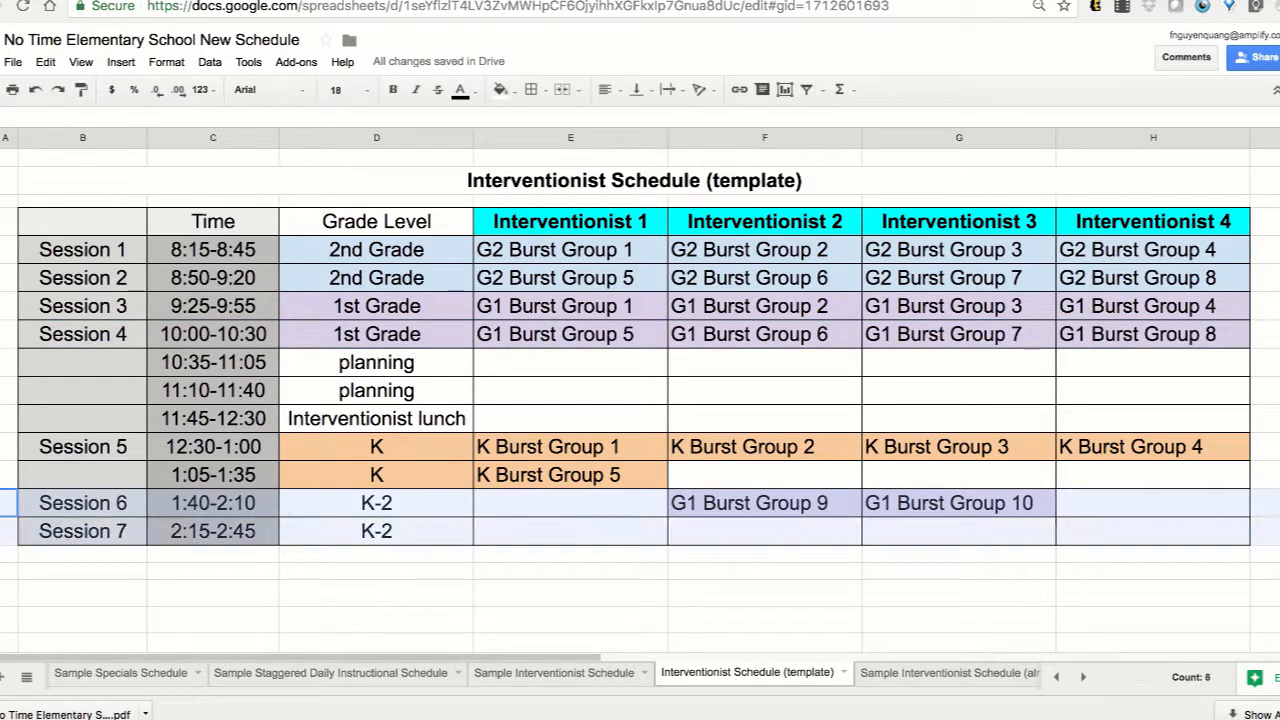
pyautogui.click(588, 344)
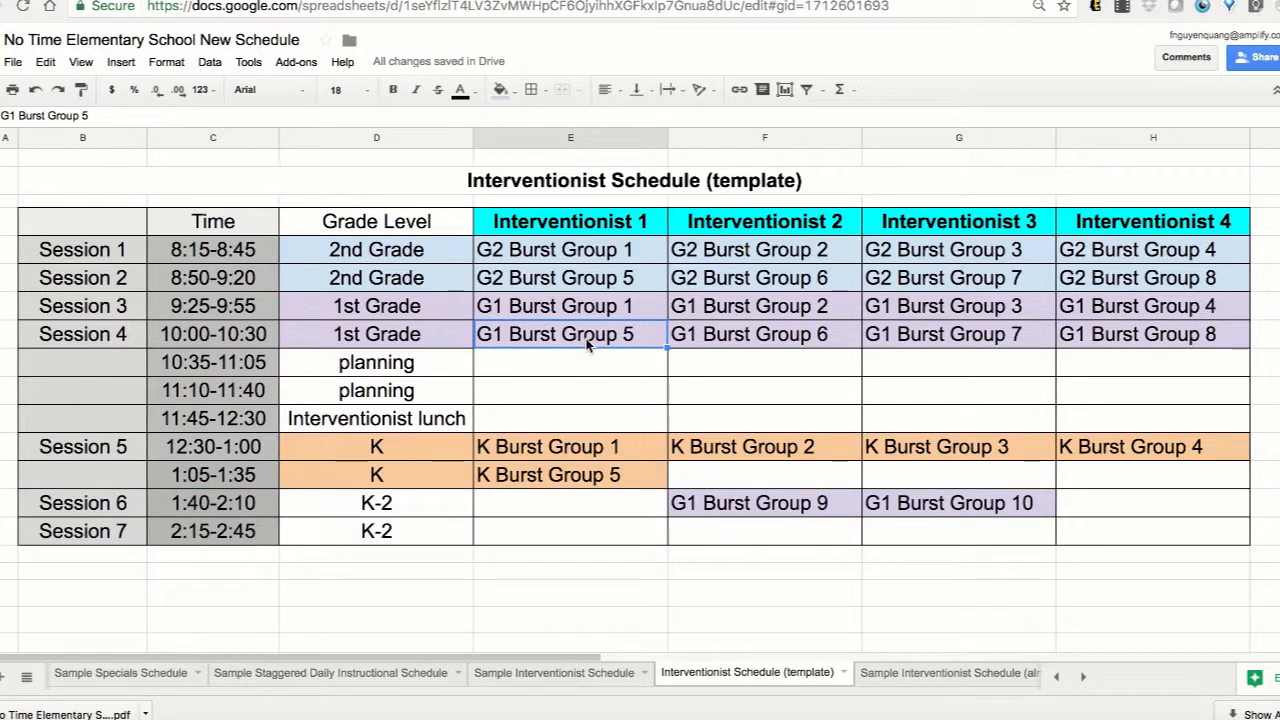
pyautogui.hotkey('ctrl', 'c')
pyautogui.click(581, 503)
pyautogui.hotkey('ctrl', 'v')
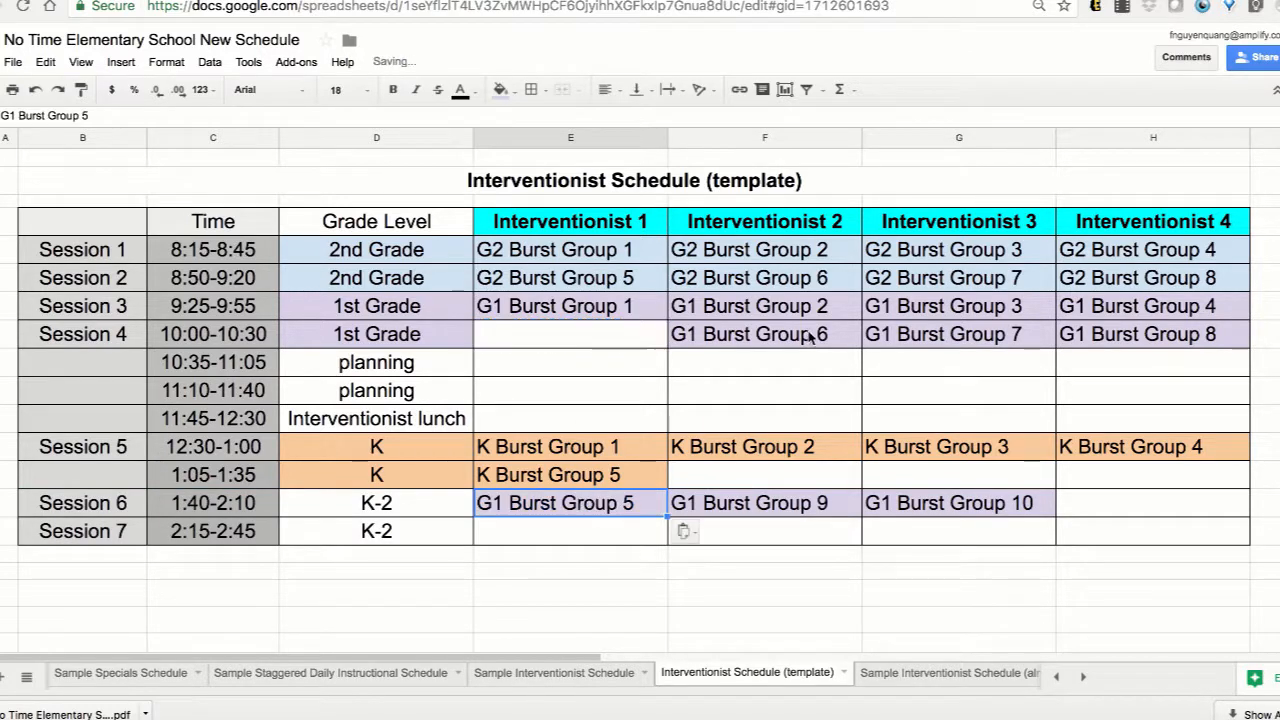
# Move G1 Burst Group 6 from Session 4 to Session 7 under Interventionist 2.
pyautogui.click(810, 336)
pyautogui.hotkey('ctrl', 'x')
pyautogui.click(792, 545)
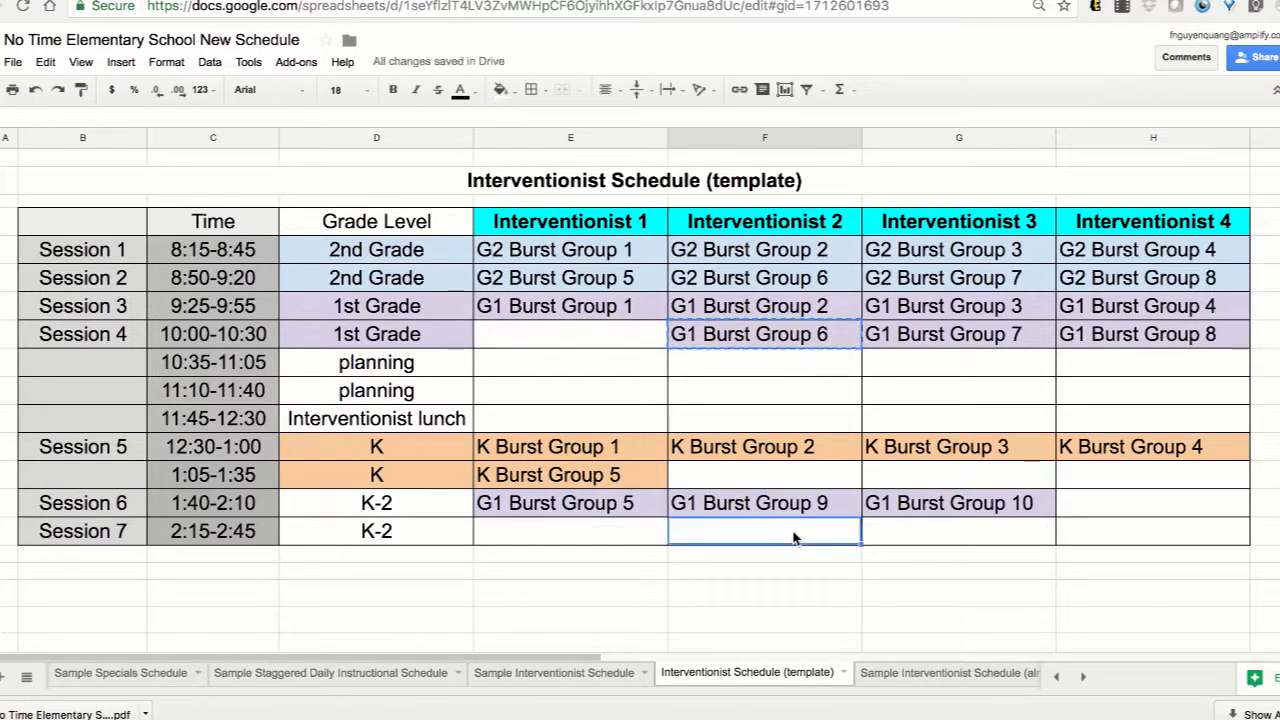
pyautogui.hotkey('ctrl', 'v')
# Move G1 Burst Group 7 from Session 4 to Session 7 under Interventionist 3.
pyautogui.click(952, 348)
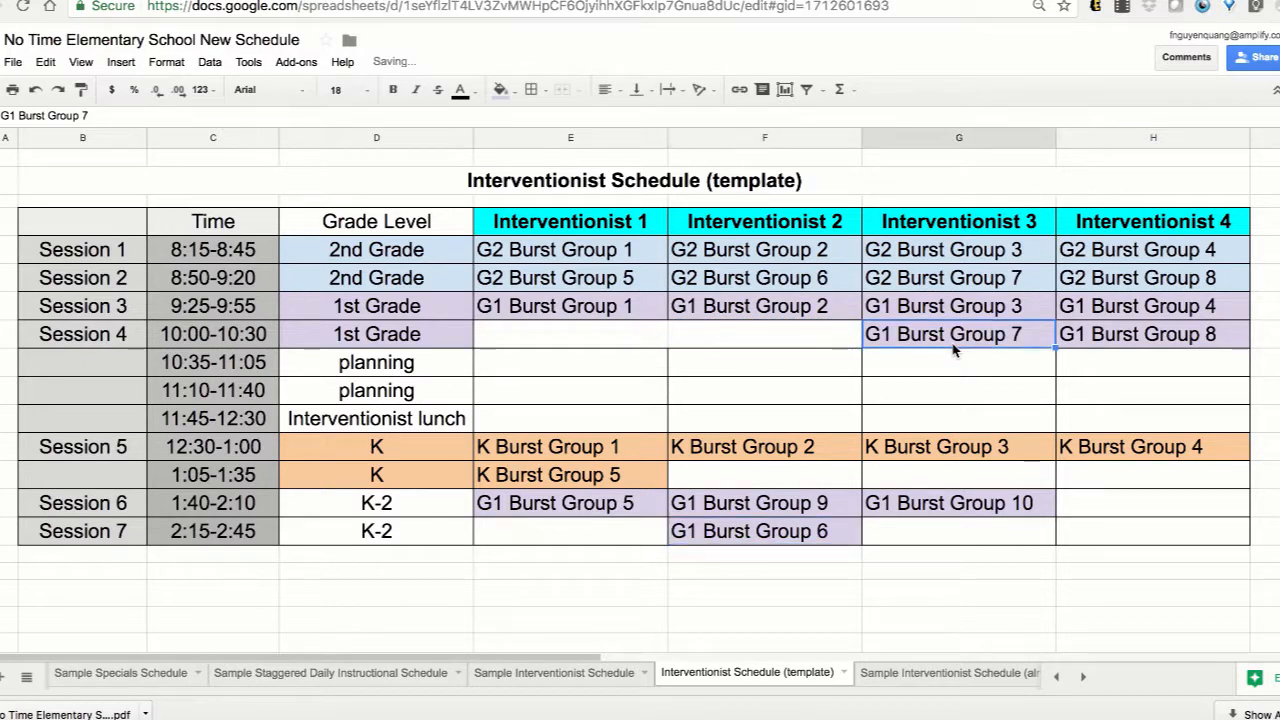
pyautogui.hotkey('ctrl', 'x')
pyautogui.click(952, 545)
pyautogui.hotkey('ctrl', 'v')
# Move G1 Burst Group 8 from Session 4 to Session 6 under Interventionist 4.
pyautogui.click(1146, 336)
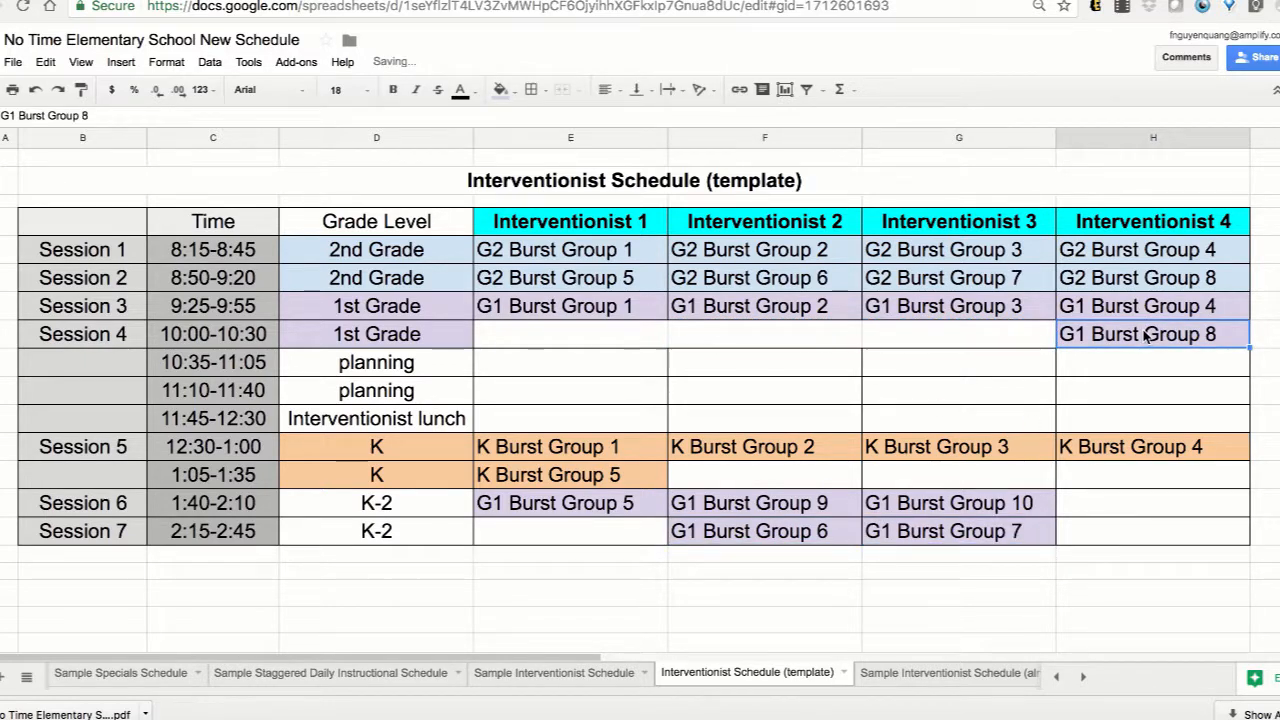
pyautogui.hotkey('ctrl', 'x')
pyautogui.click(1127, 512)
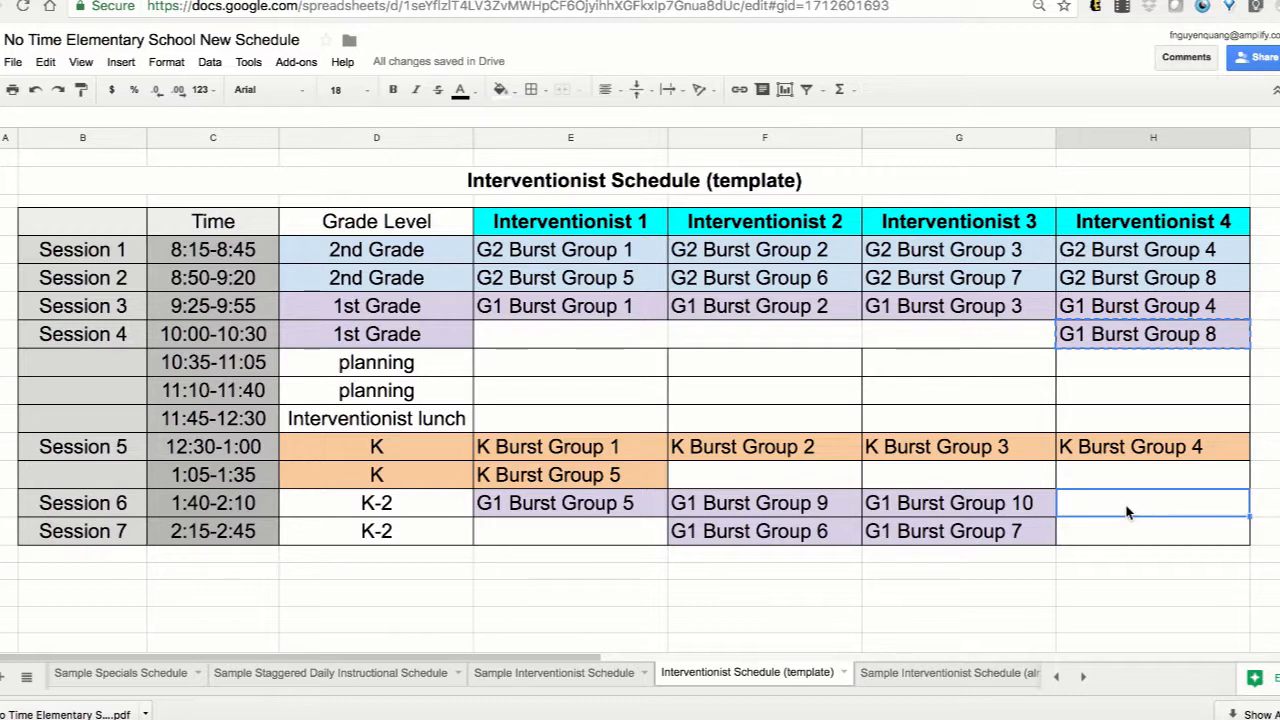
pyautogui.hotkey('ctrl', 'v')
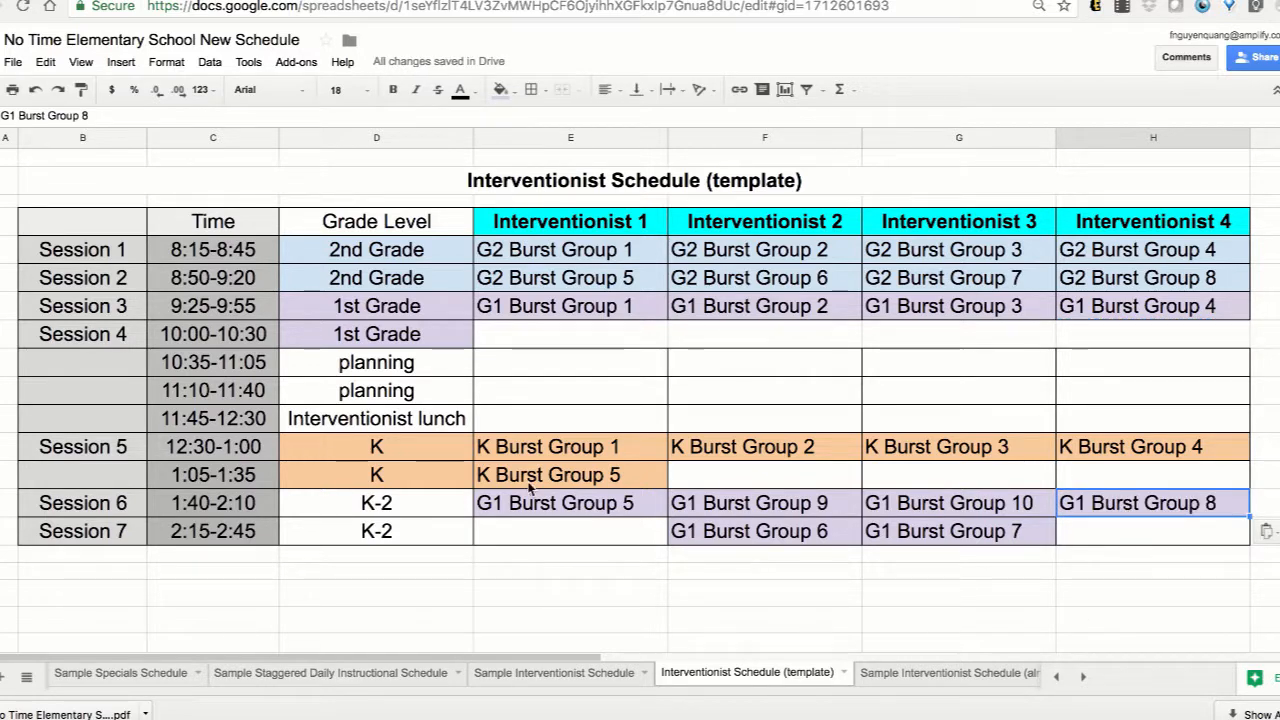
# Review the lunch and planning rows and the 1st grade, 2nd grade and K session rows in the schedule.
pyautogui.click(1, 418)
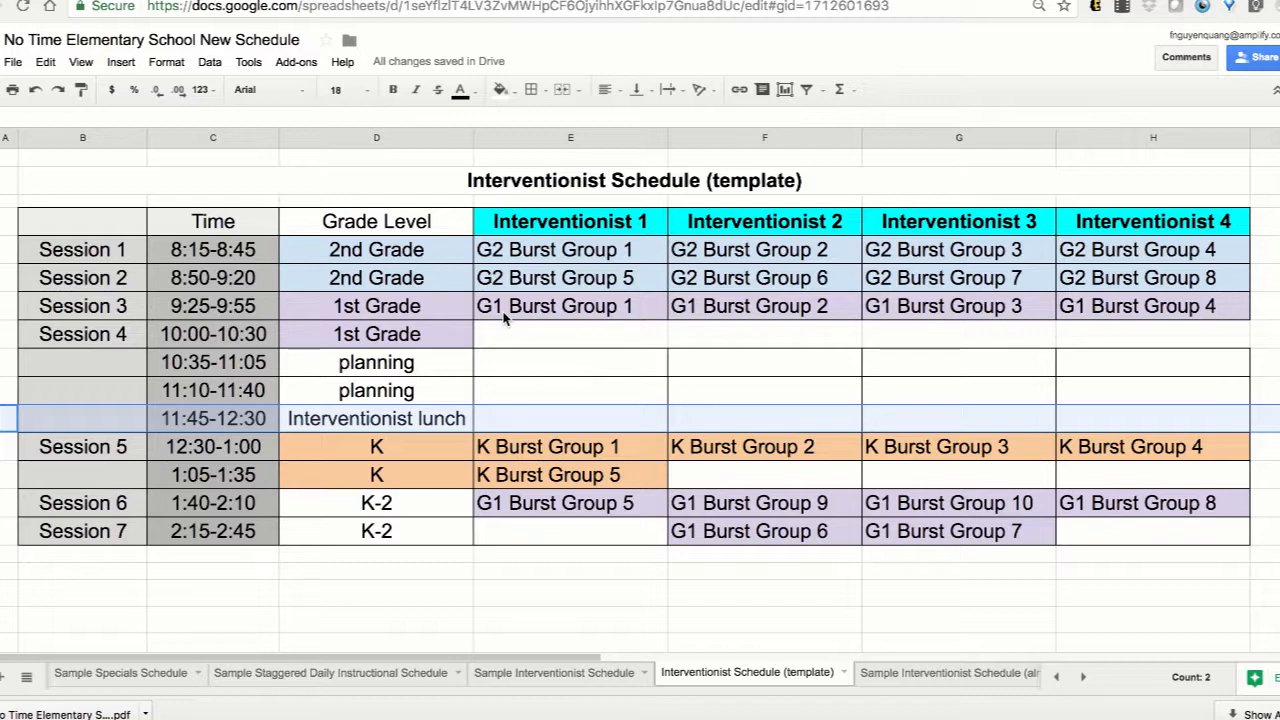
pyautogui.moveTo(2, 364); pyautogui.dragTo(2, 390)
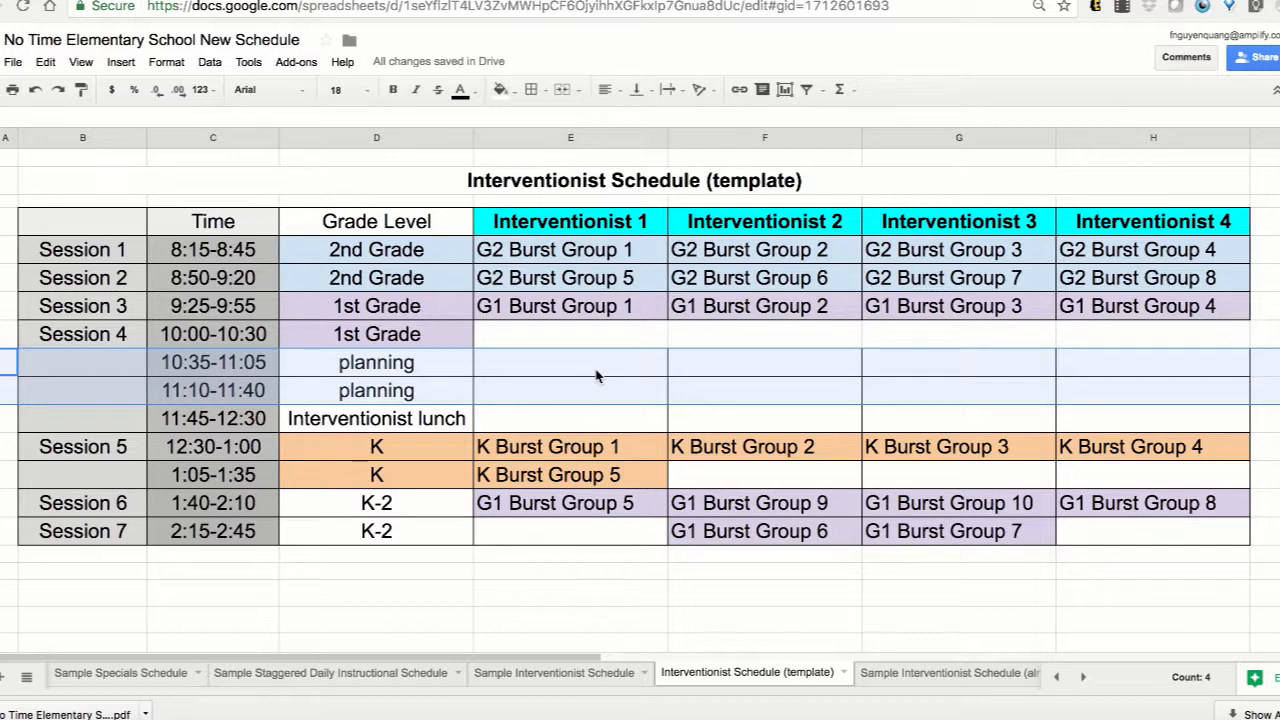
pyautogui.click(565, 592)
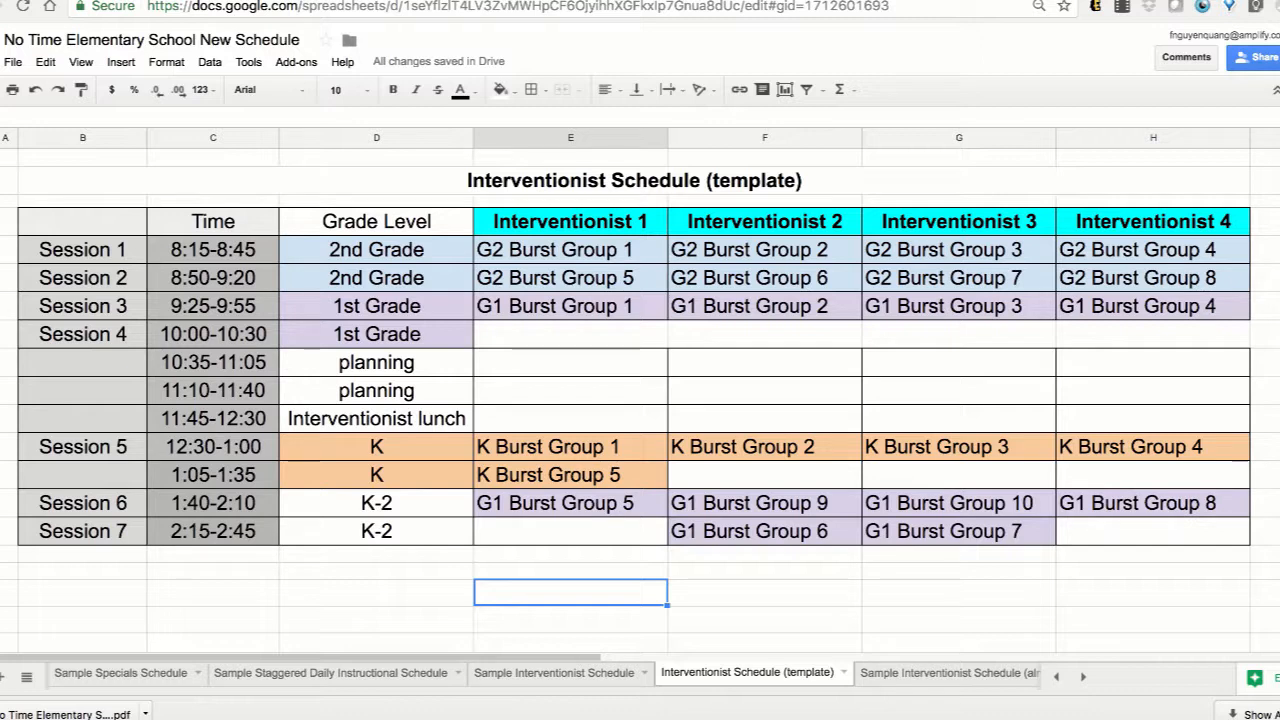
pyautogui.click(2, 306)
pyautogui.keyDown('super'); pyautogui.click(2, 503); pyautogui.keyUp('super')
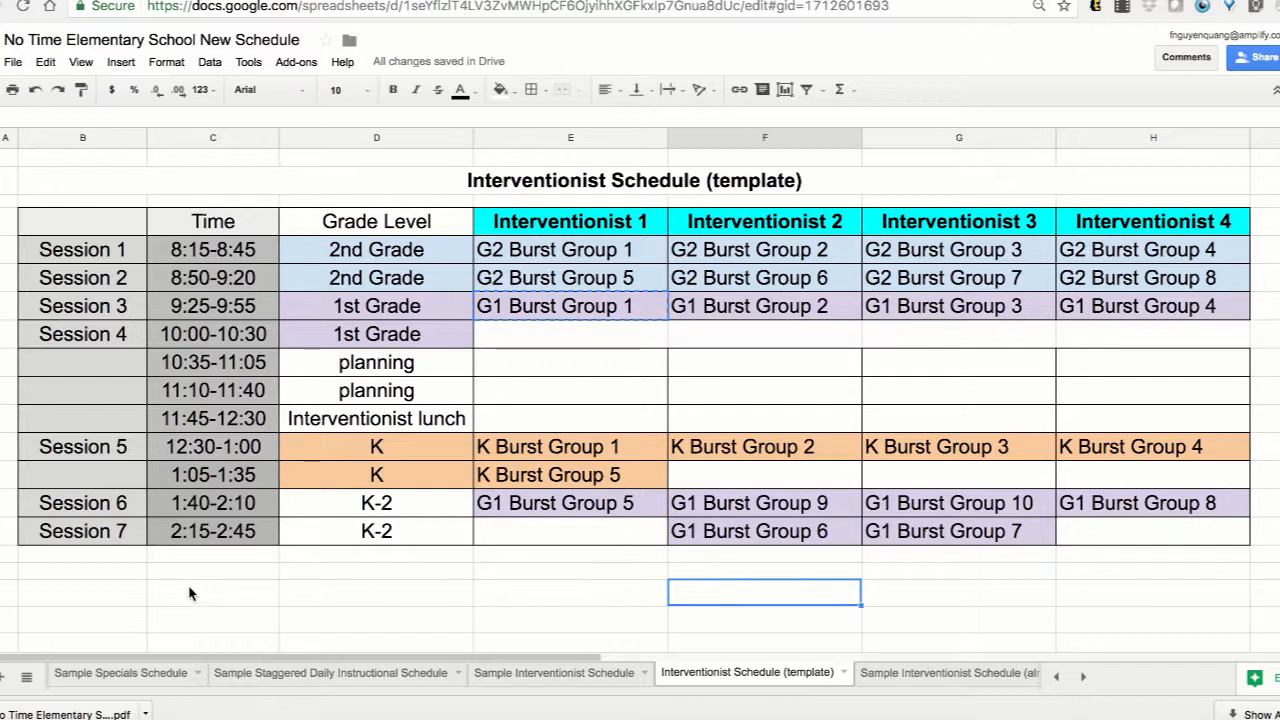
pyautogui.moveTo(2, 250); pyautogui.dragTo(2, 278)
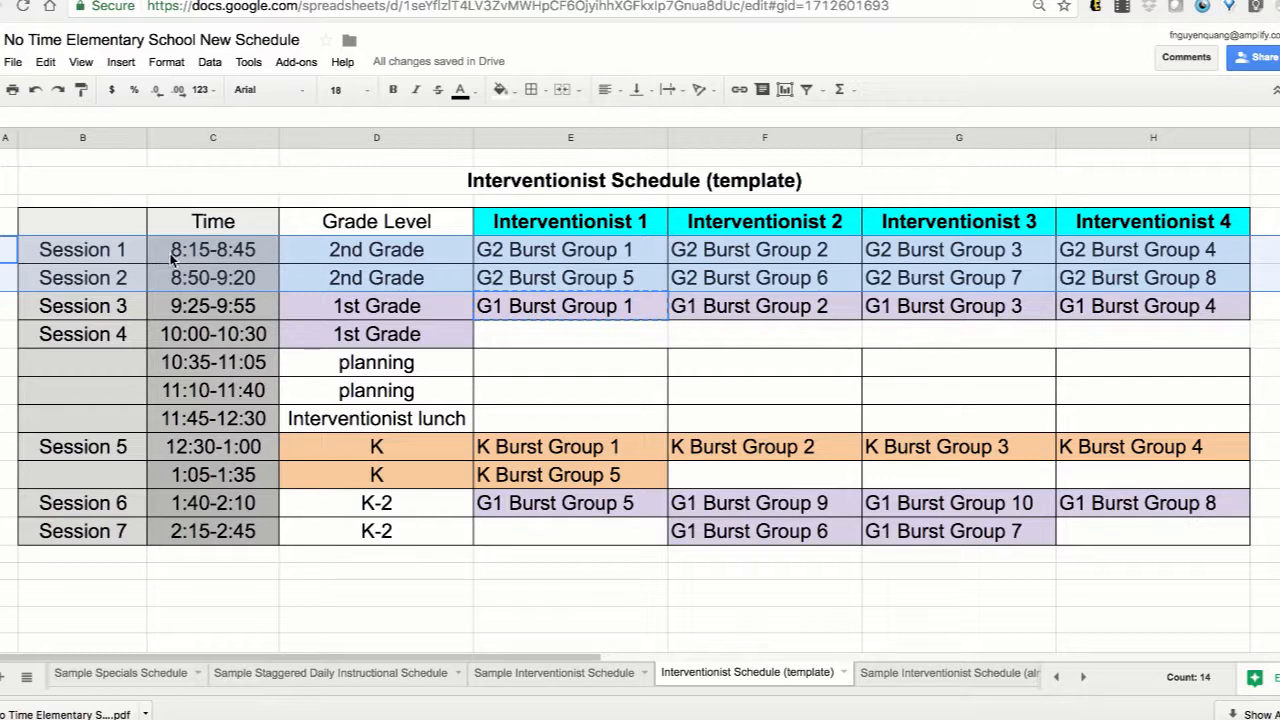
pyautogui.click(10, 447)
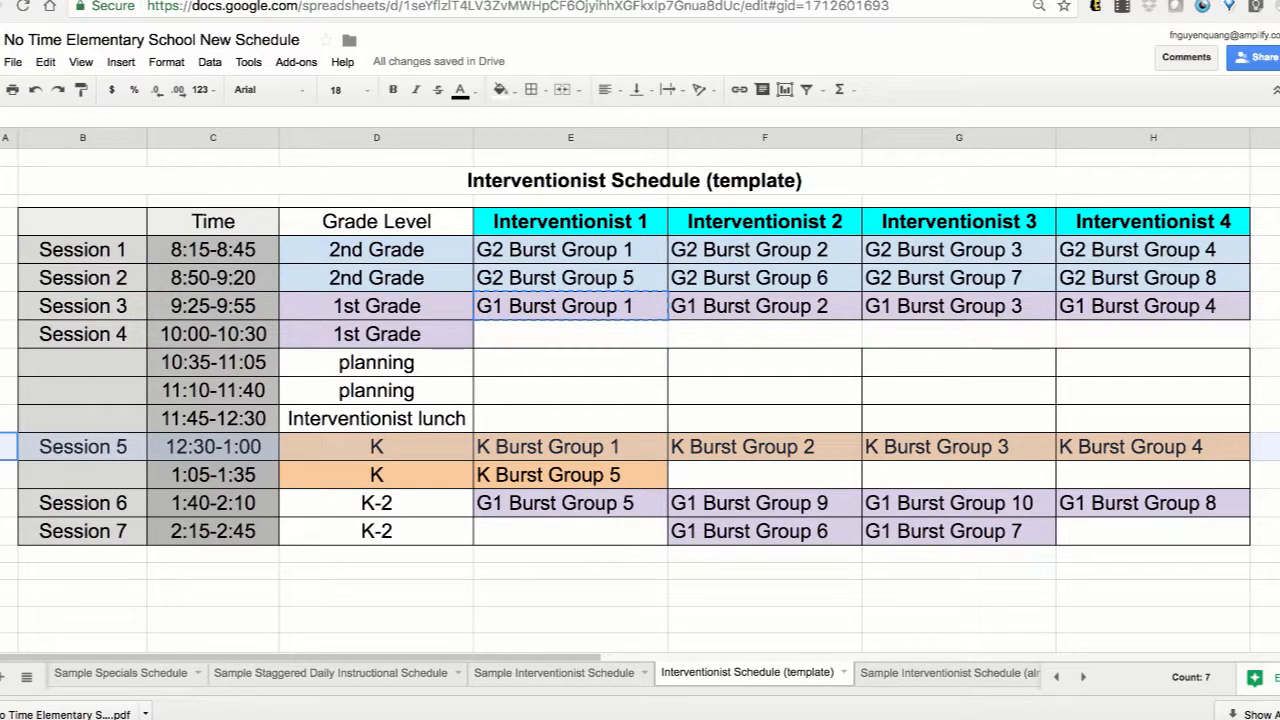
pyautogui.hotkey('shift', 'Down')
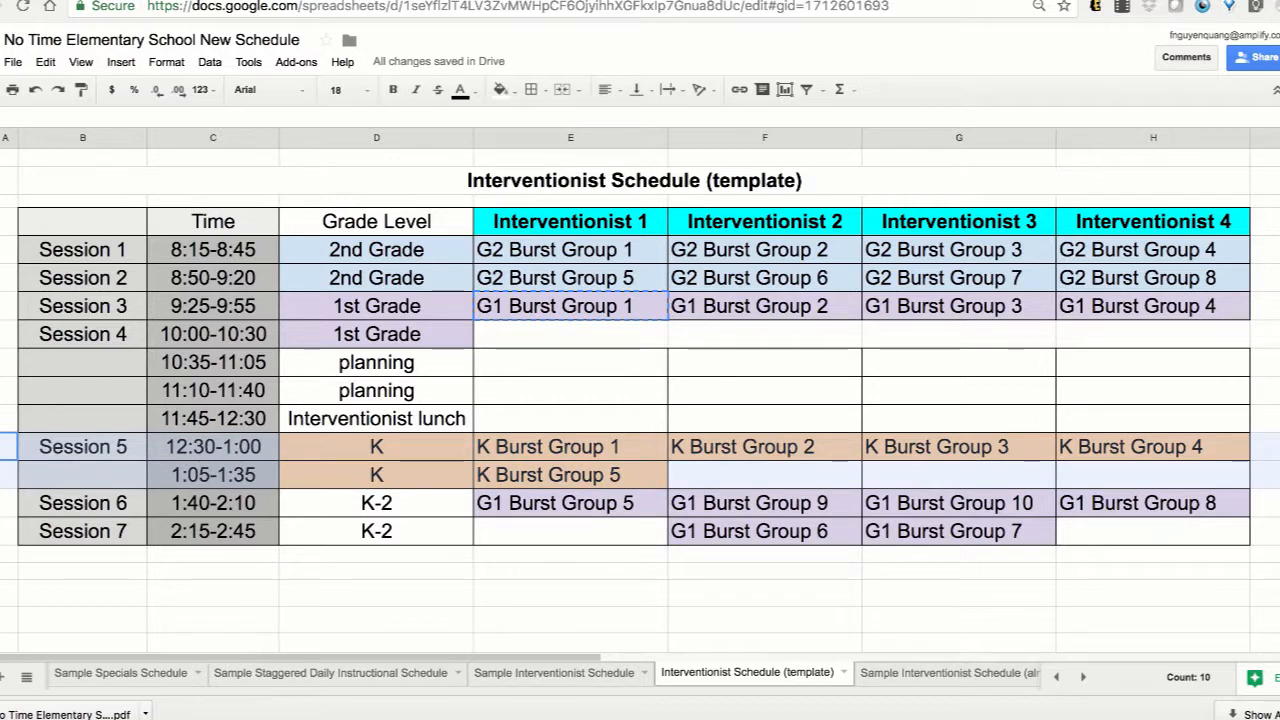
# Relabel the 1:05-1:35 row as Session 6 and the 1:40-2:10 row as Session 7, and continue the numbering into the 2:15-2:45 row.
pyautogui.click(110, 505)
pyautogui.keyDown('shift'); pyautogui.click(124, 531); pyautogui.keyUp('shift')
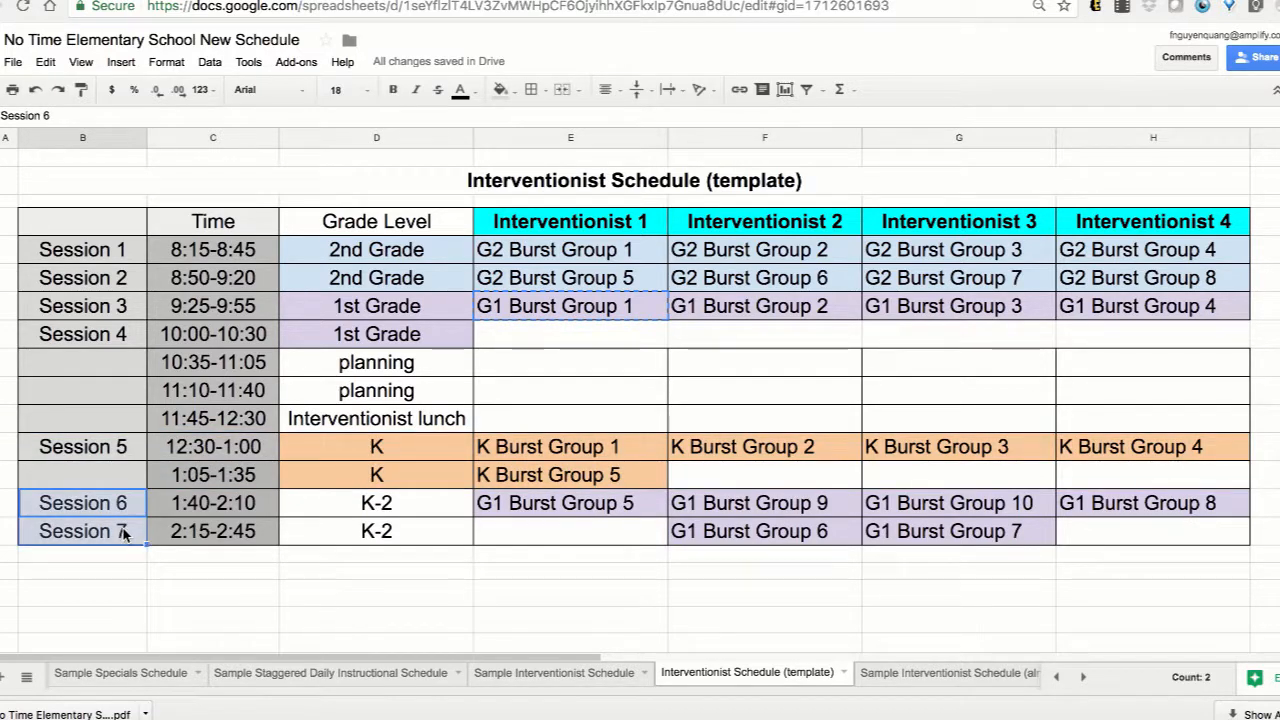
pyautogui.click(123, 482)
pyautogui.press('super+v')
pyautogui.click(130, 506)
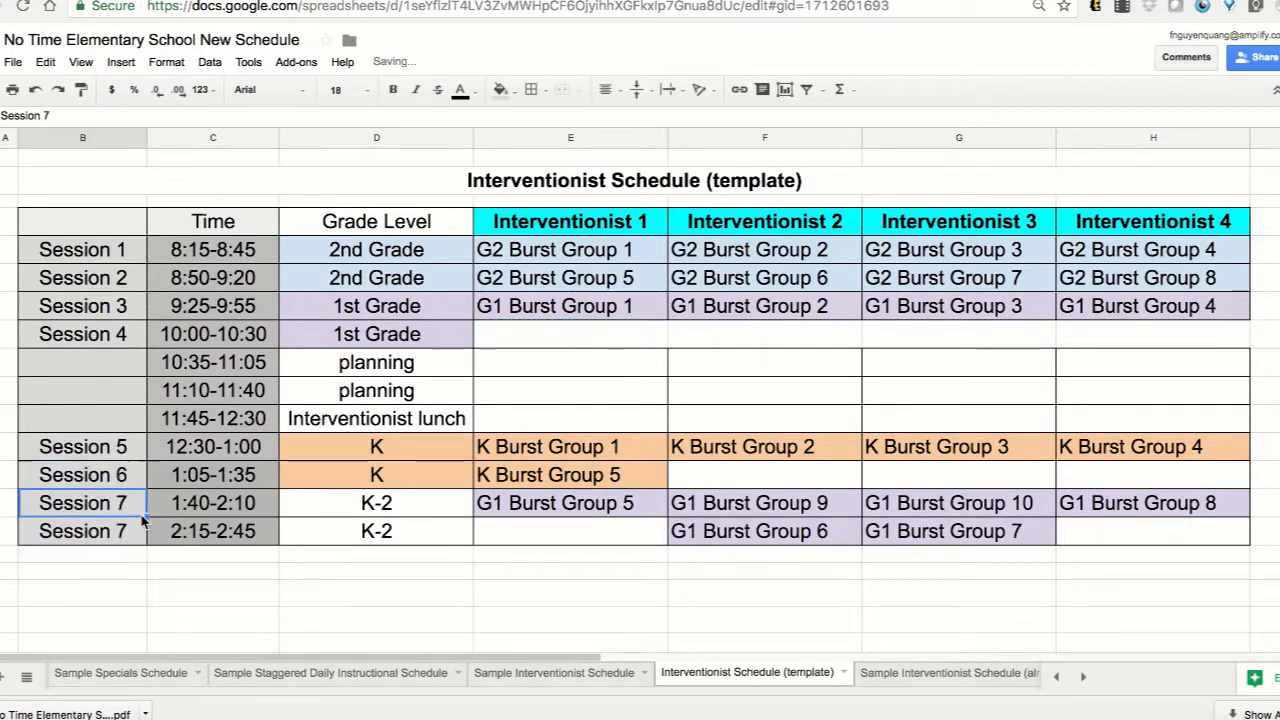
pyautogui.moveTo(146, 517); pyautogui.dragTo(147, 533)
pyautogui.click(239, 574)
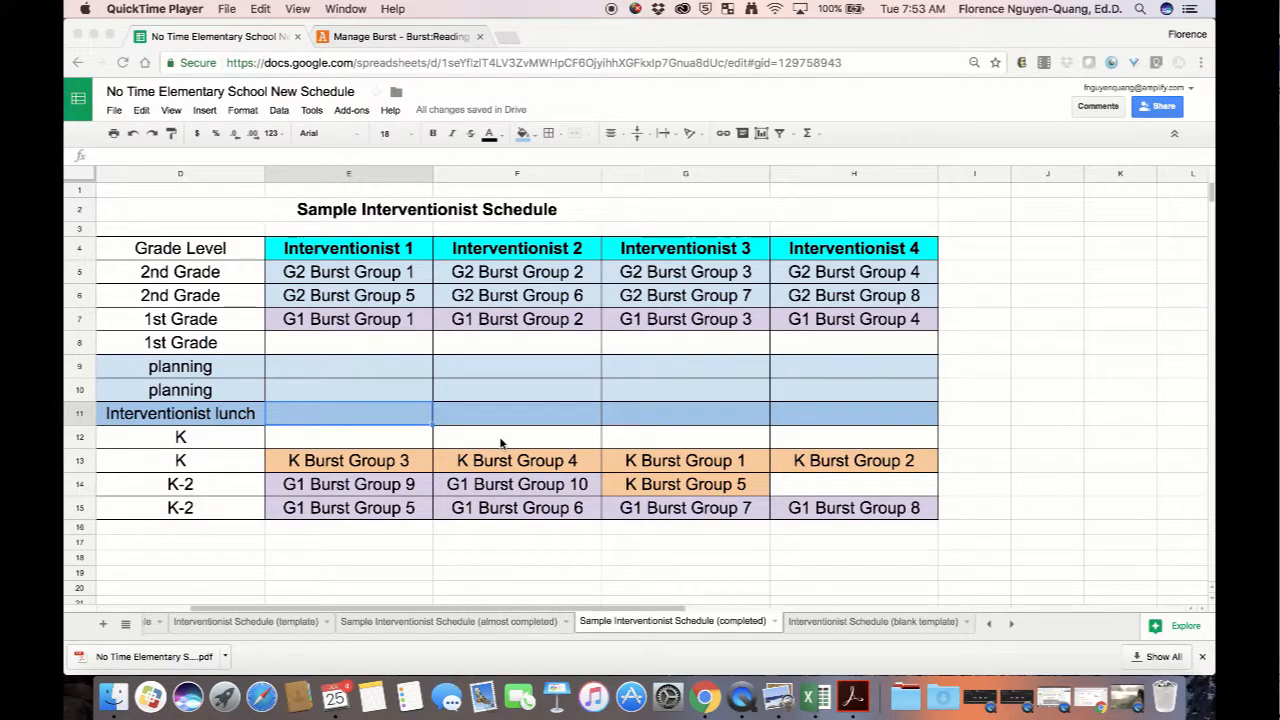
# Switch to the Manage Burst page and place it in its own window beside the schedule spreadsheet.
pyautogui.click(427, 36)
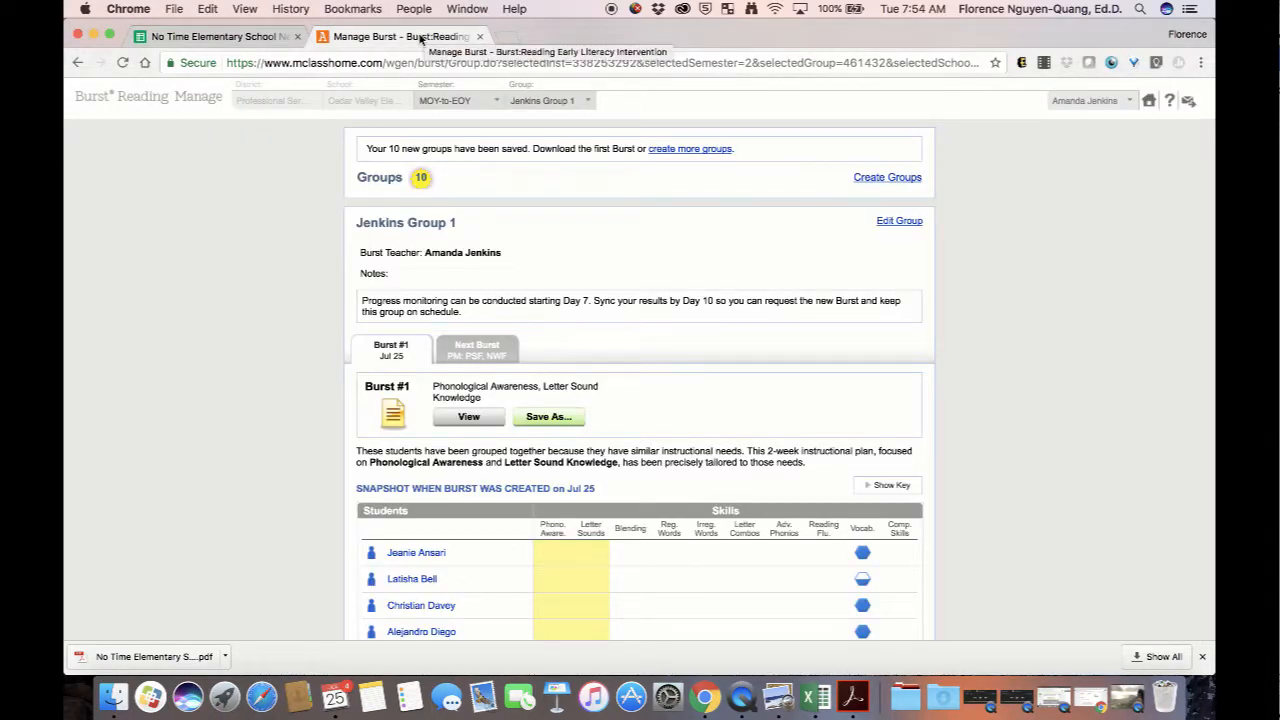
pyautogui.moveTo(420, 38); pyautogui.dragTo(920, 367)
pyautogui.moveTo(920, 367); pyautogui.dragTo(1214, 375)
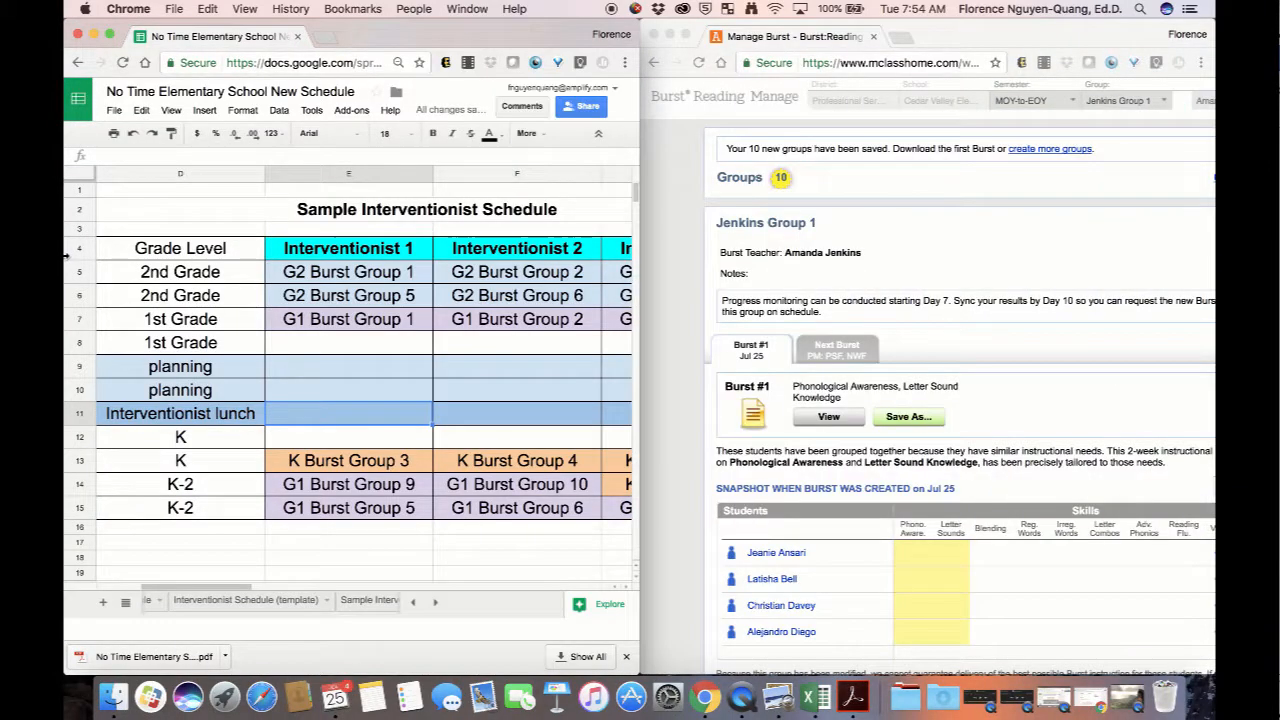
pyautogui.hscroll(3, 867, 283)
# Open each of the teacher's Burst groups 2 through 10 in a separate browser tab.
pyautogui.click(1048, 105)
pyautogui.click(1048, 104)
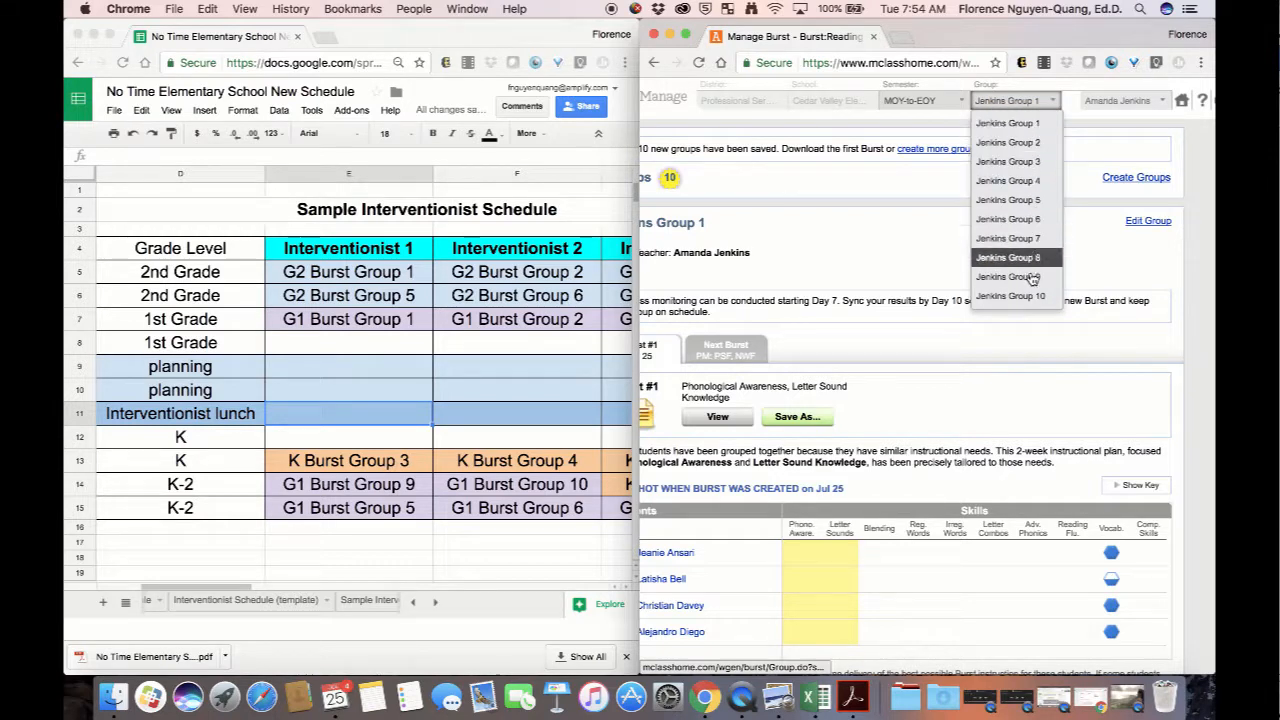
pyautogui.rightClick(1048, 149)
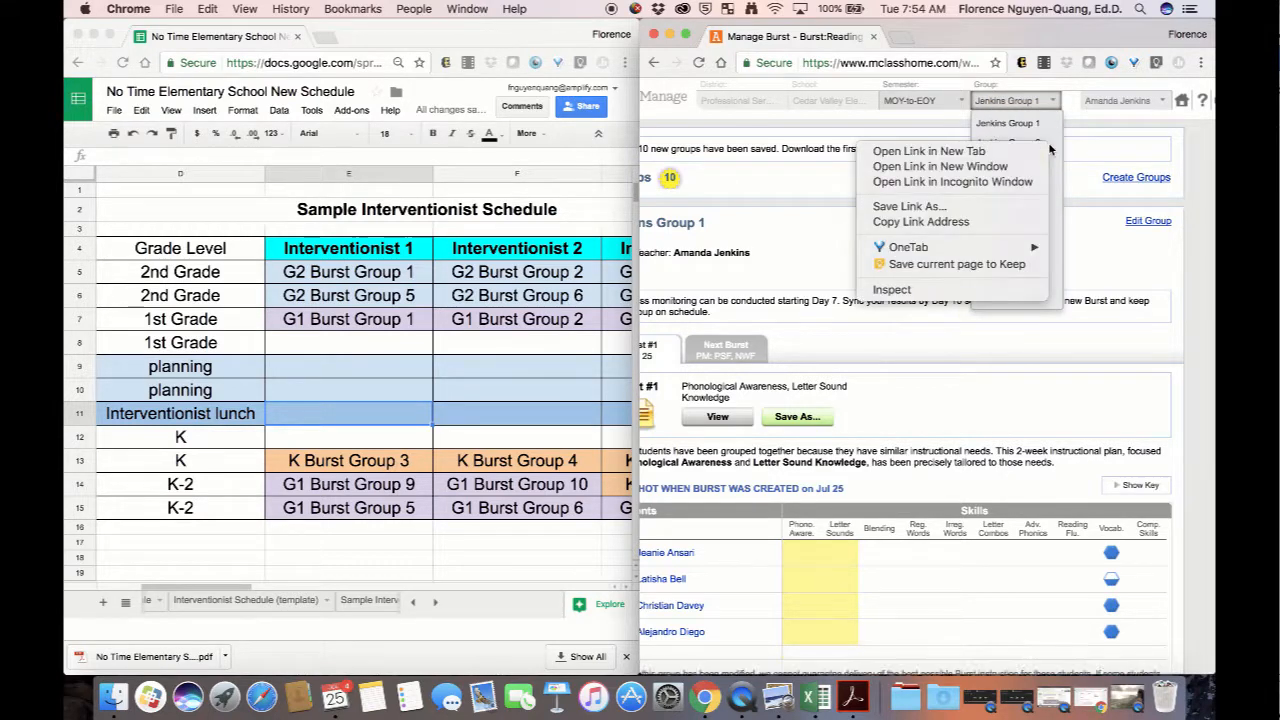
pyautogui.click(1044, 151)
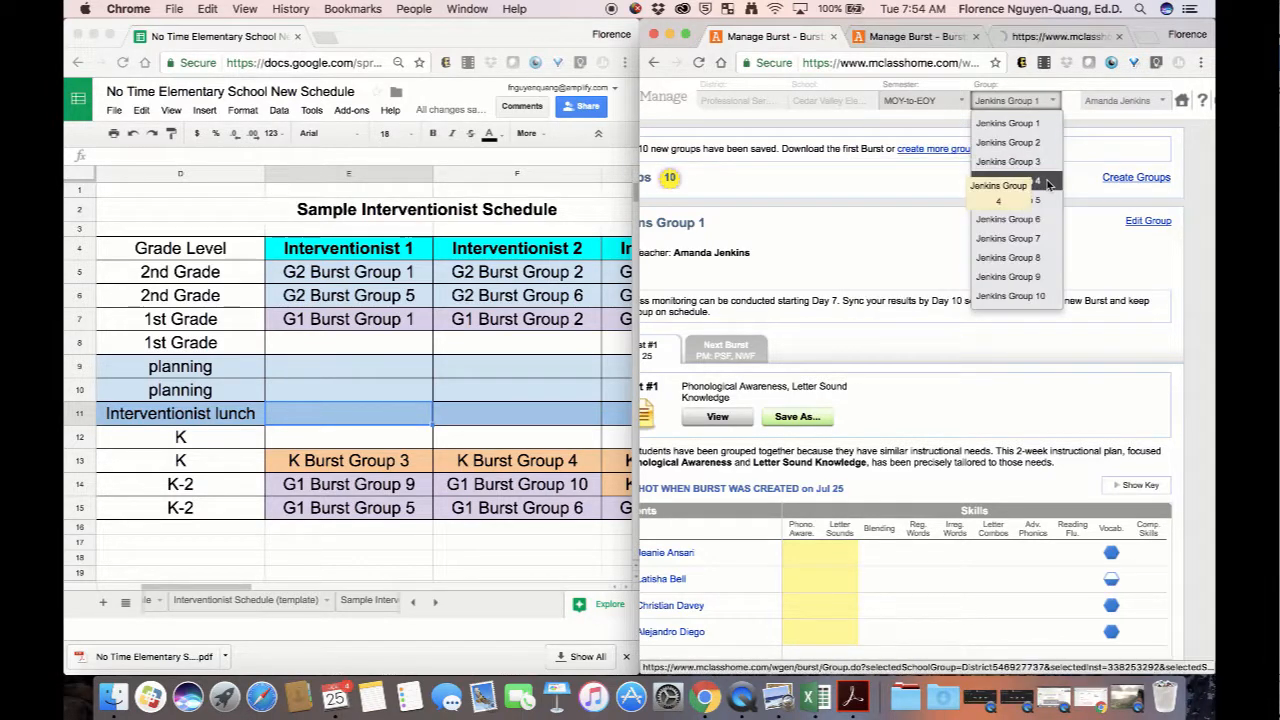
pyautogui.rightClick(1034, 186)
pyautogui.click(1036, 189)
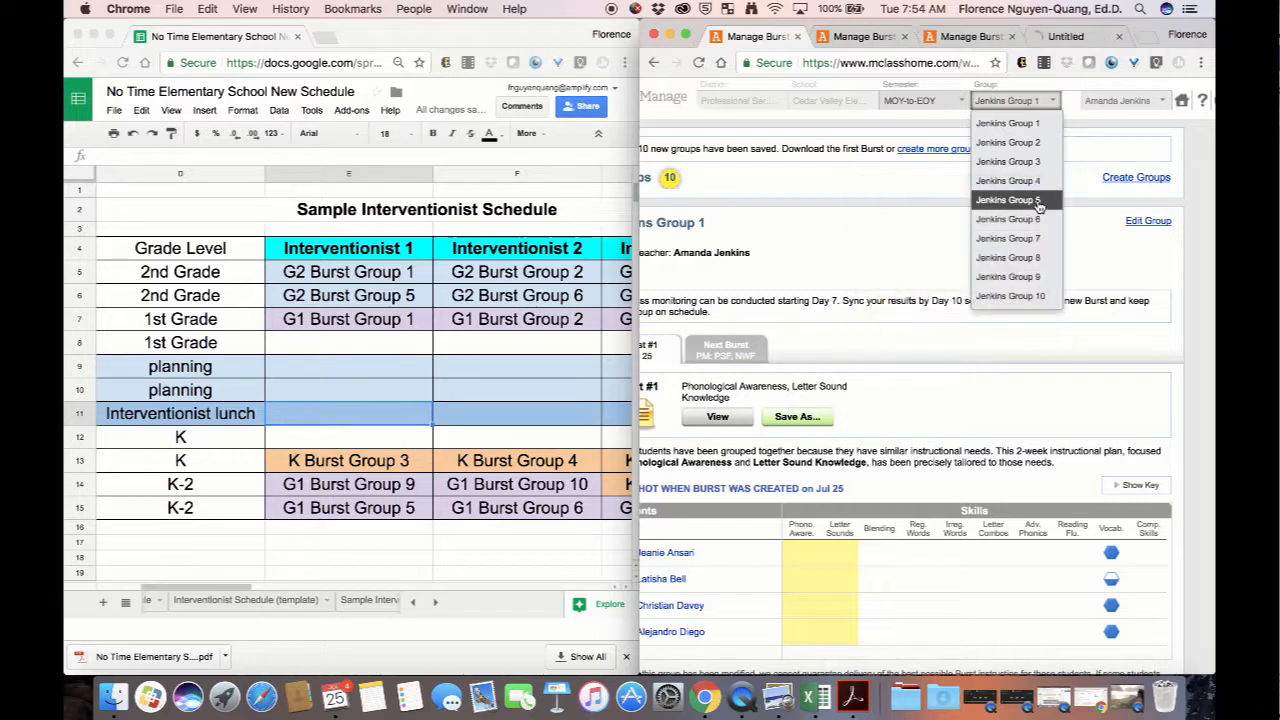
pyautogui.rightClick(1038, 203)
pyautogui.click(1034, 210)
pyautogui.rightClick(1035, 219)
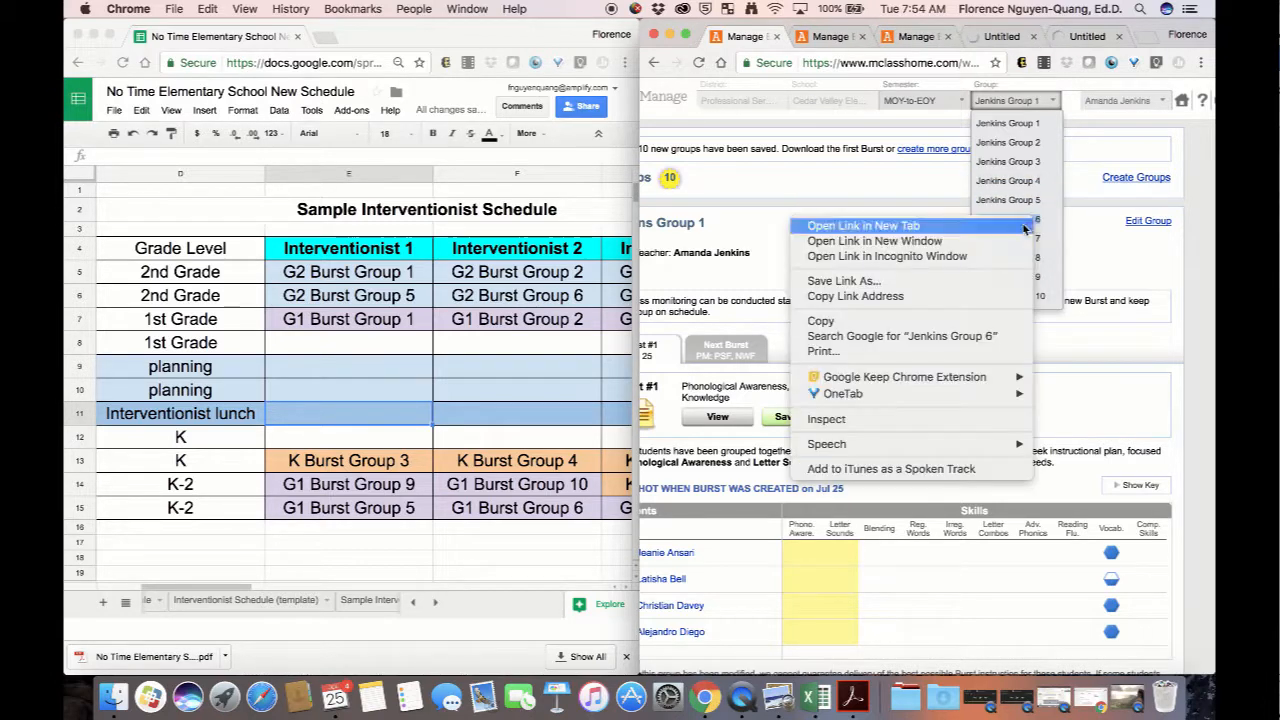
pyautogui.click(1027, 228)
pyautogui.rightClick(1037, 239)
pyautogui.click(1031, 245)
pyautogui.rightClick(1035, 257)
pyautogui.click(1030, 264)
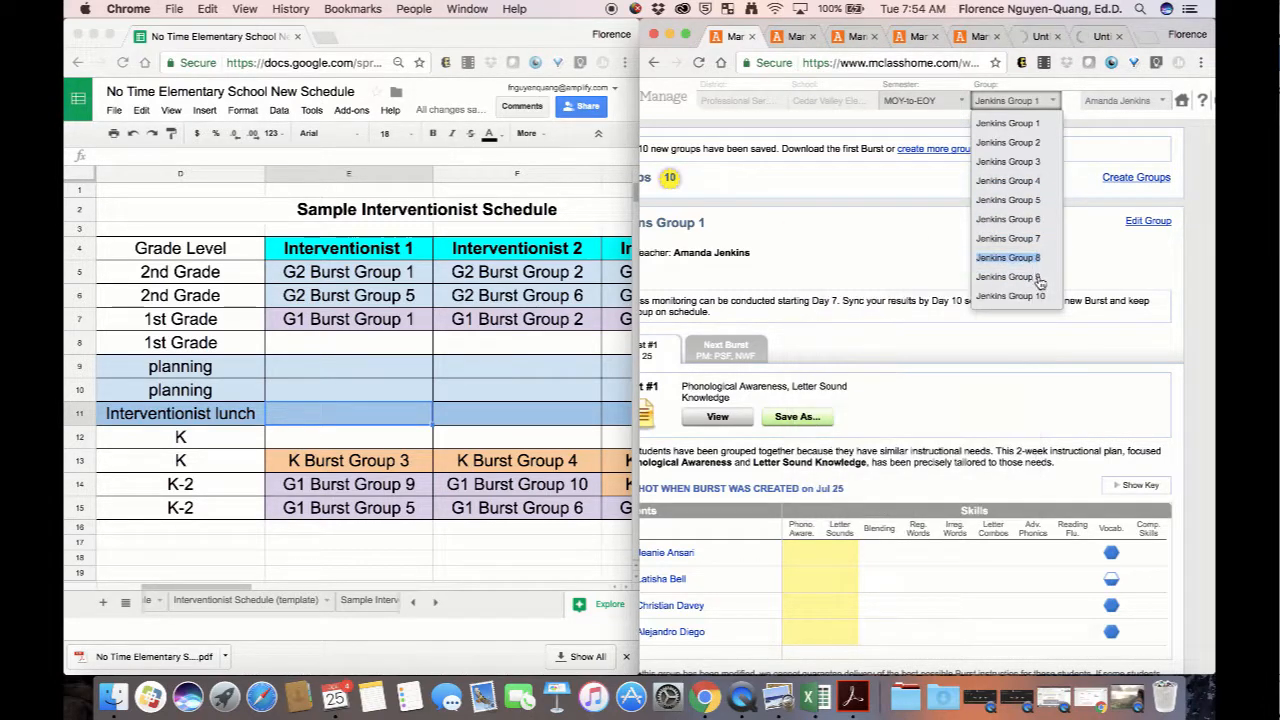
pyautogui.rightClick(1036, 276)
pyautogui.click(1031, 284)
pyautogui.rightClick(1036, 296)
pyautogui.click(1031, 303)
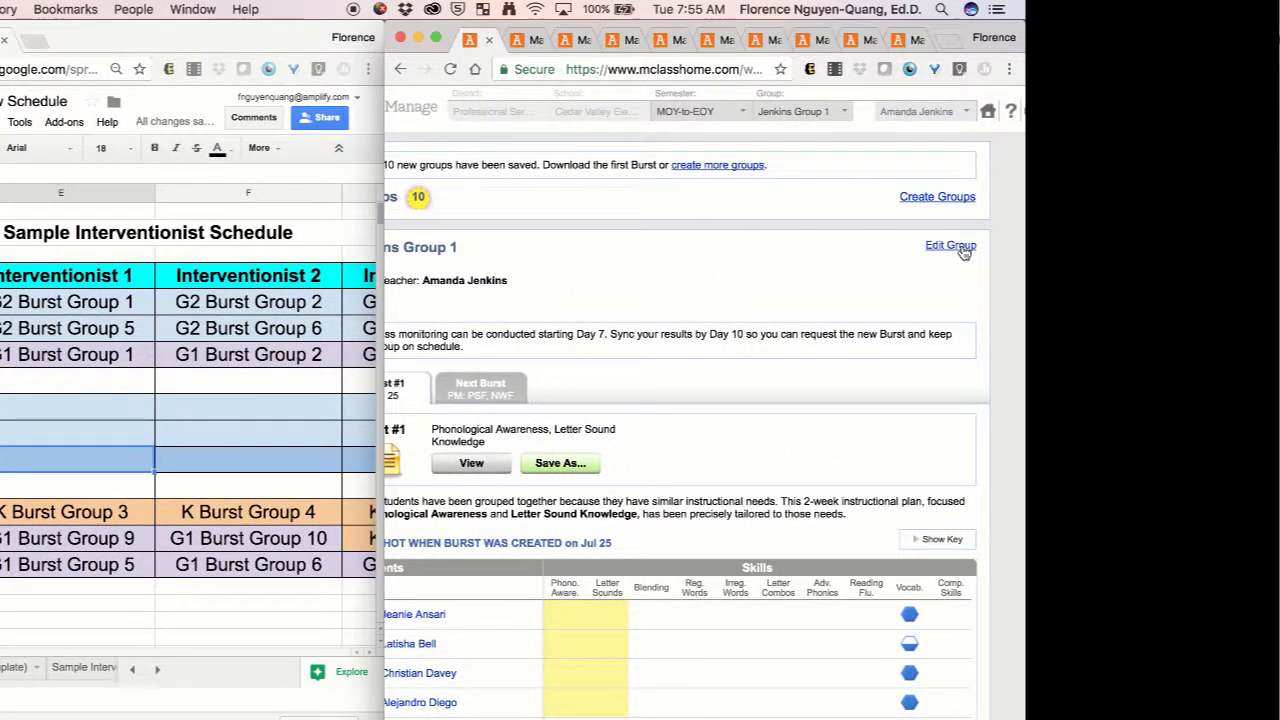
# Reassign Group 1 to the Burst teacher listed directly below the current one, save the group and check the assigned teacher.
pyautogui.click(950, 246)
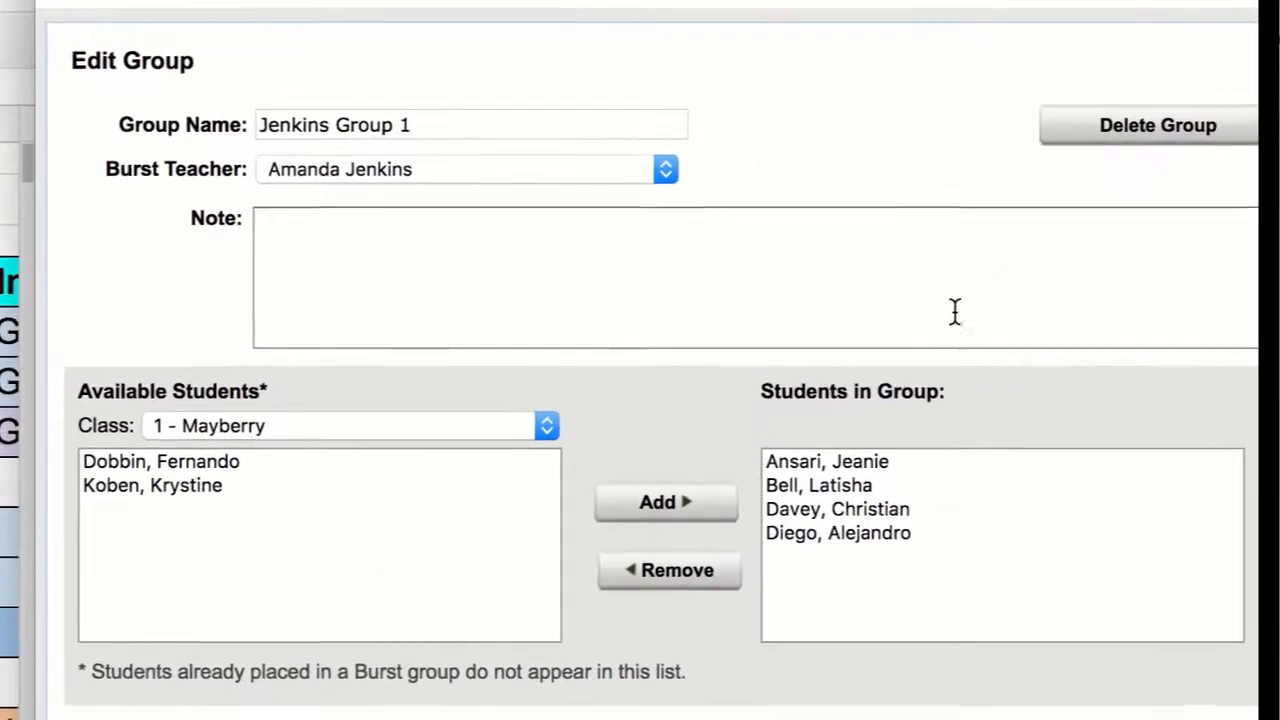
pyautogui.click(675, 181)
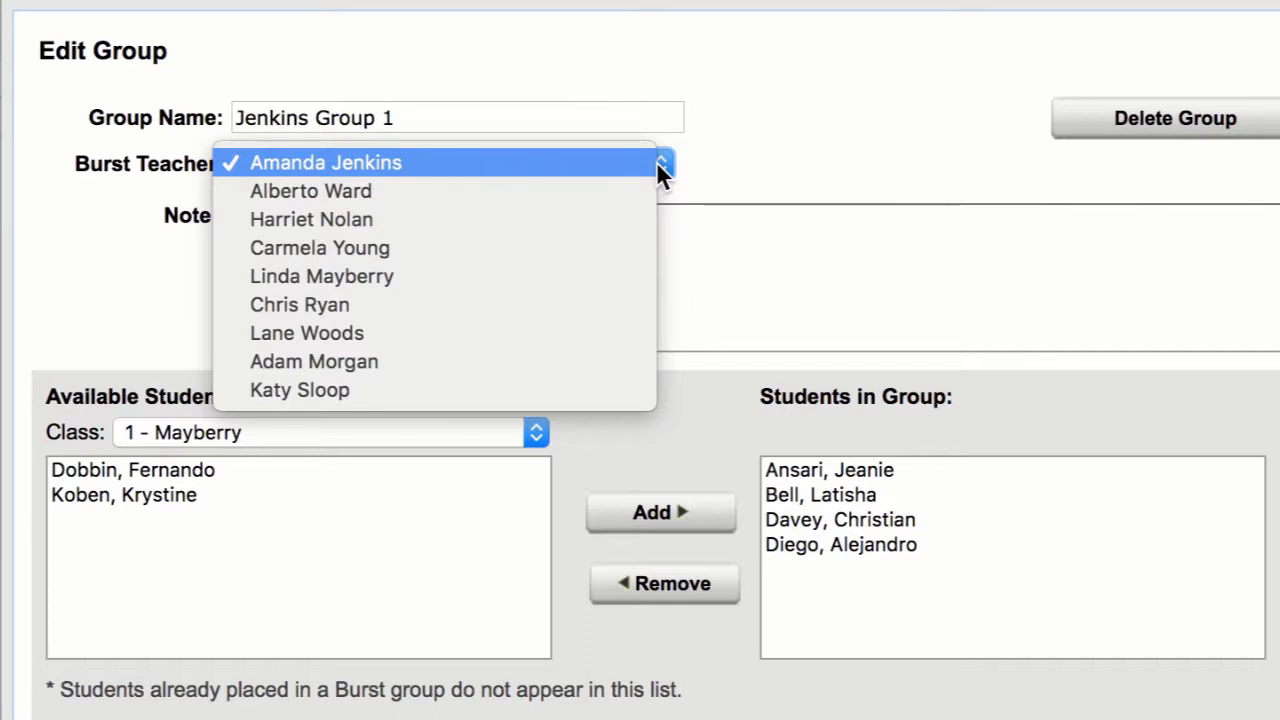
pyautogui.click(594, 195)
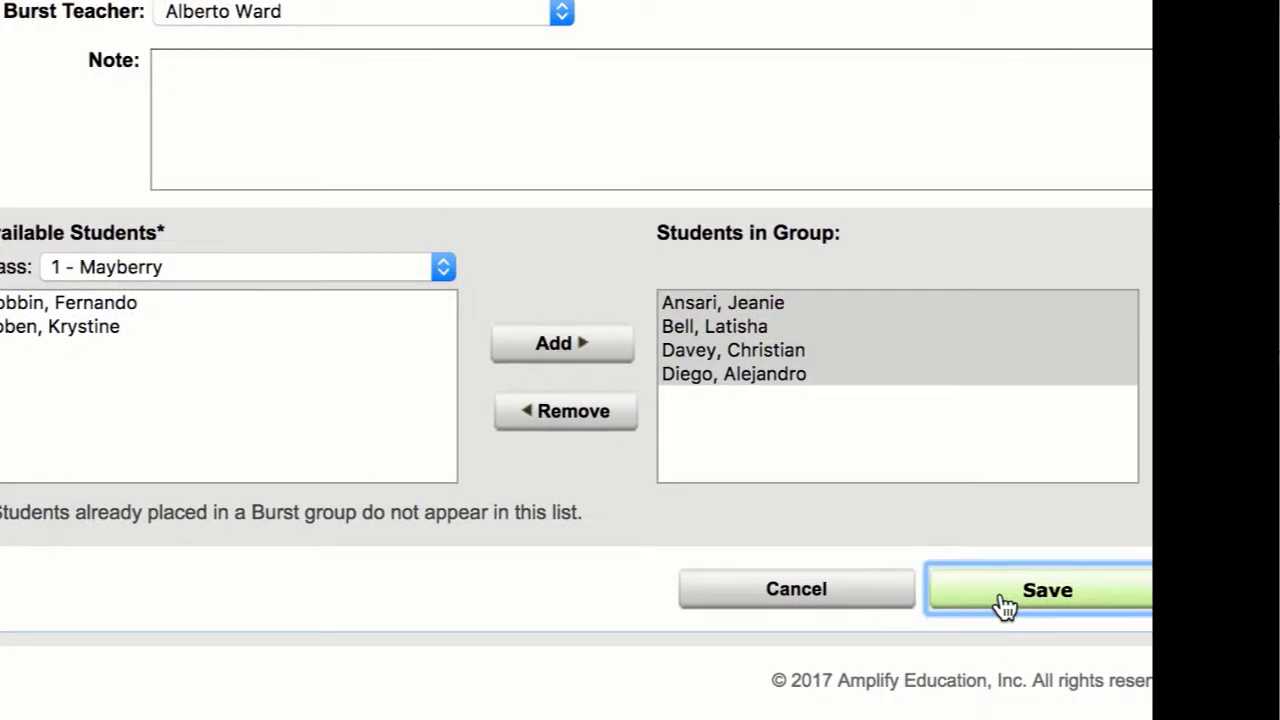
pyautogui.click(1005, 605)
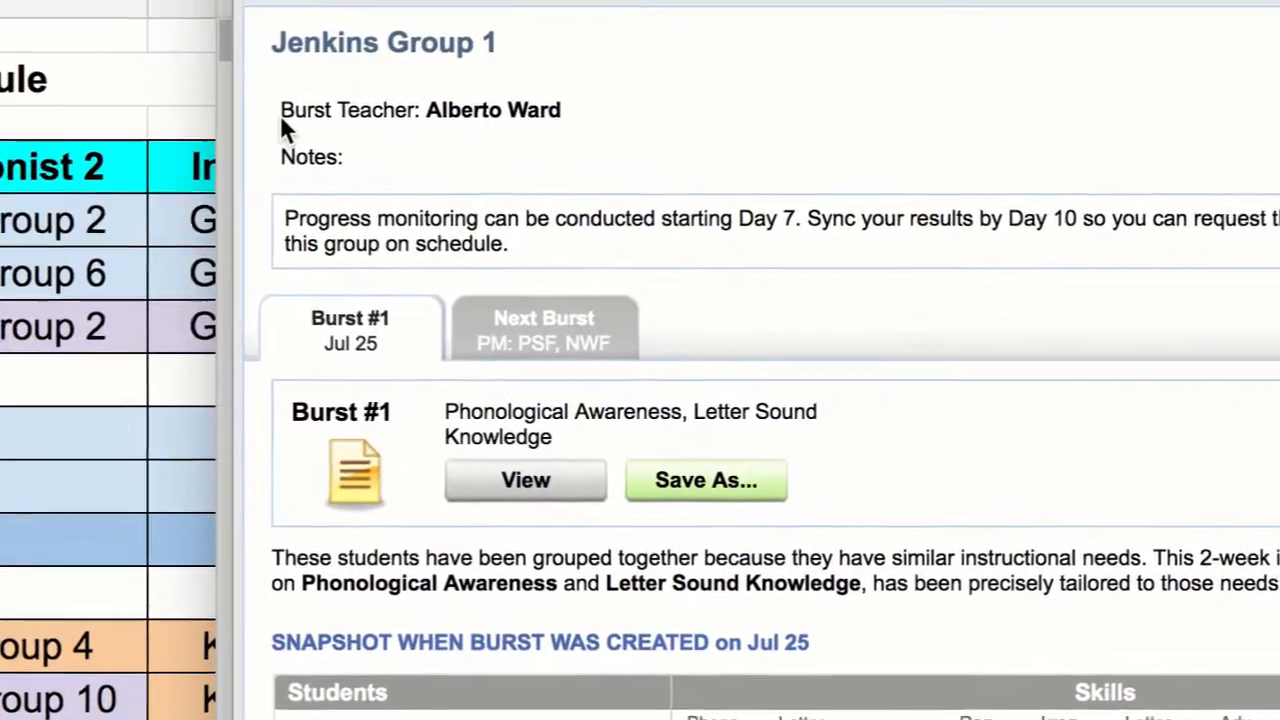
pyautogui.moveTo(126, 100); pyautogui.dragTo(387, 92)
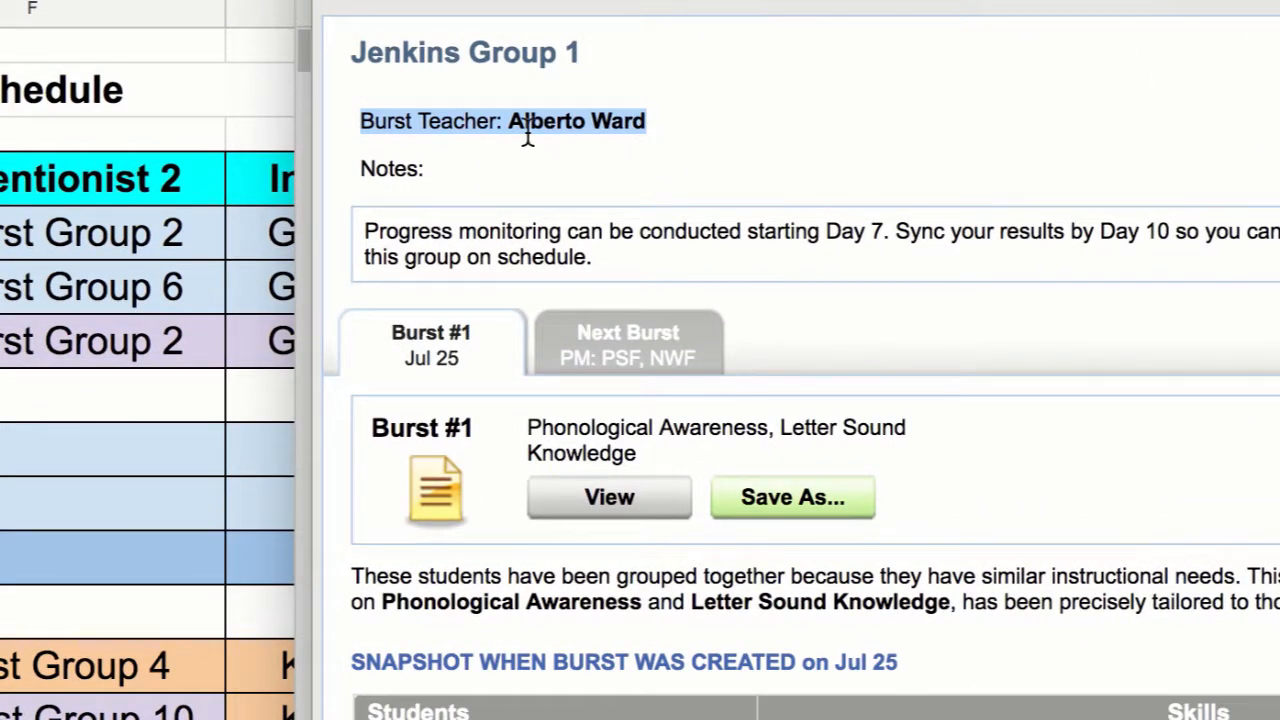
pyautogui.click(762, 112)
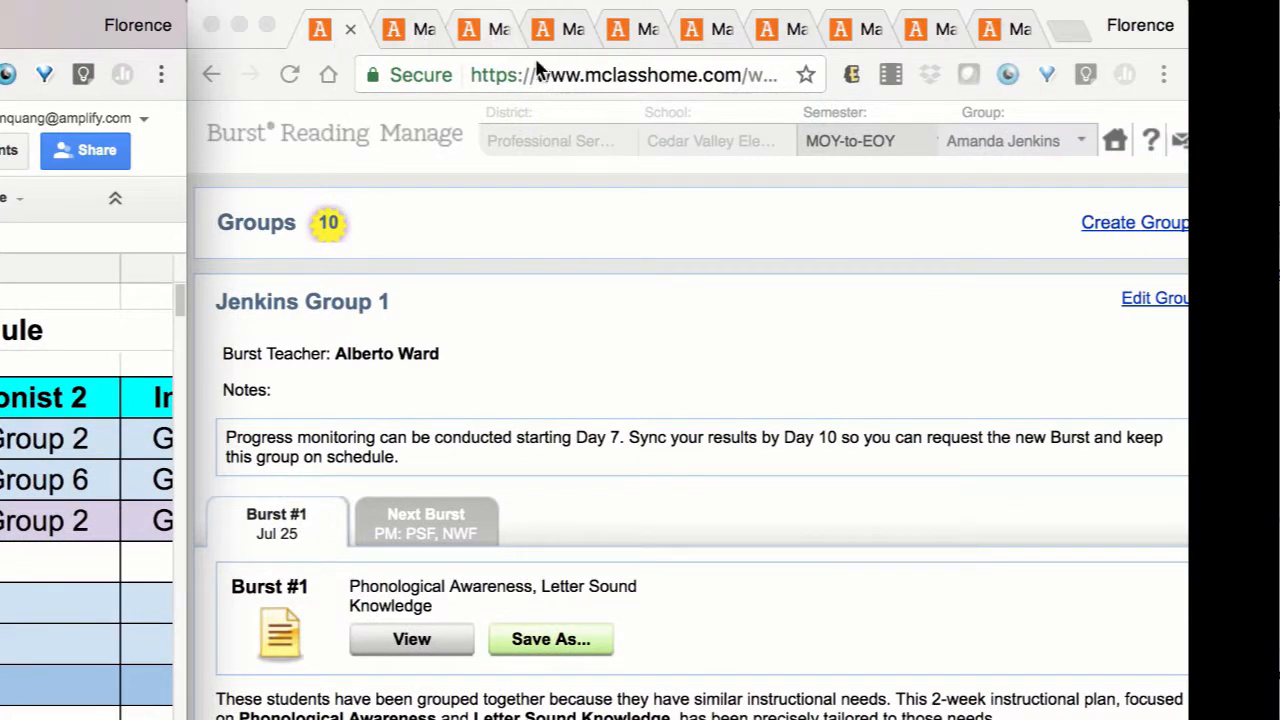
# Reassign Group 5 to the same Burst teacher as Group 1 and save the group.
pyautogui.click(613, 36)
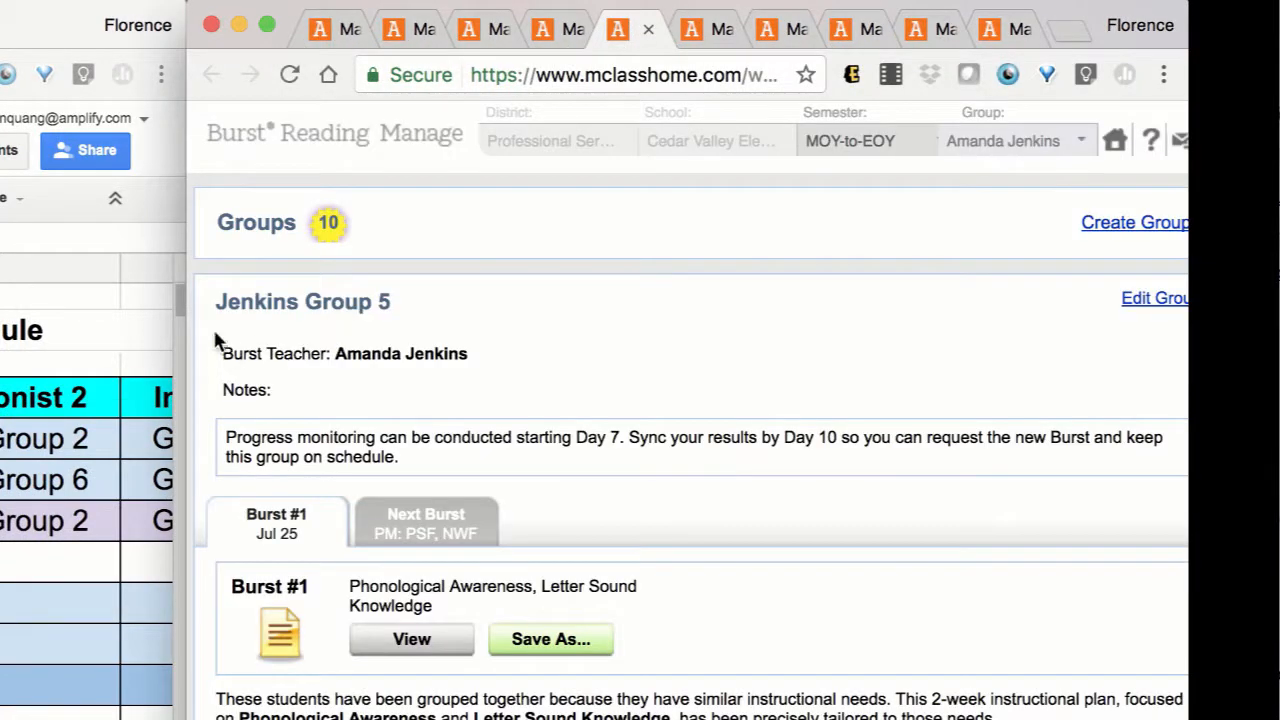
pyautogui.moveTo(218, 301); pyautogui.dragTo(394, 302)
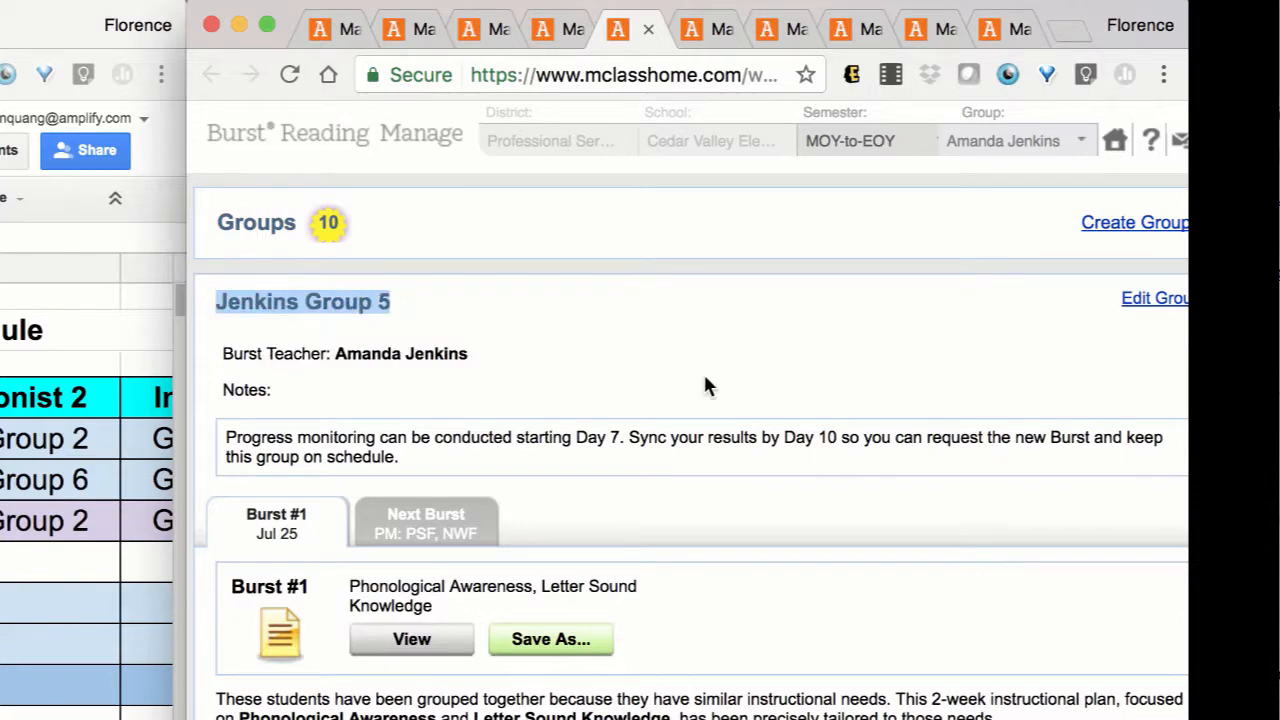
pyautogui.click(1163, 302)
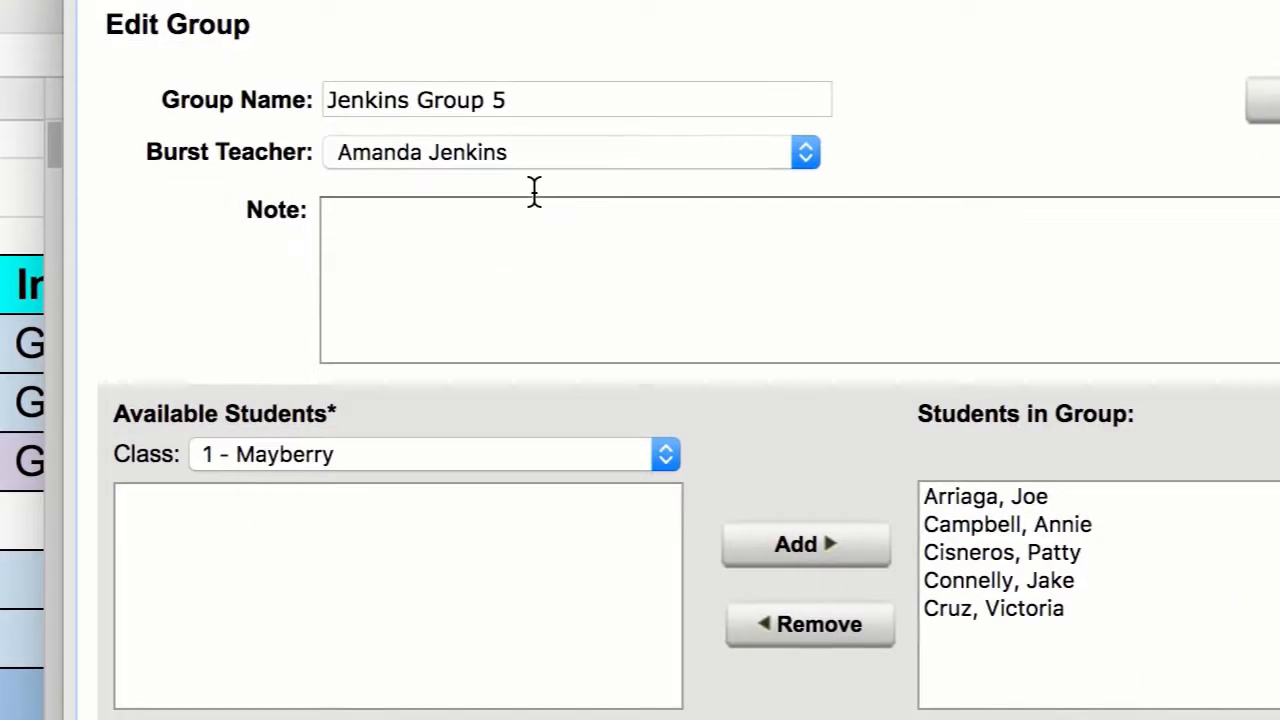
pyautogui.click(588, 150)
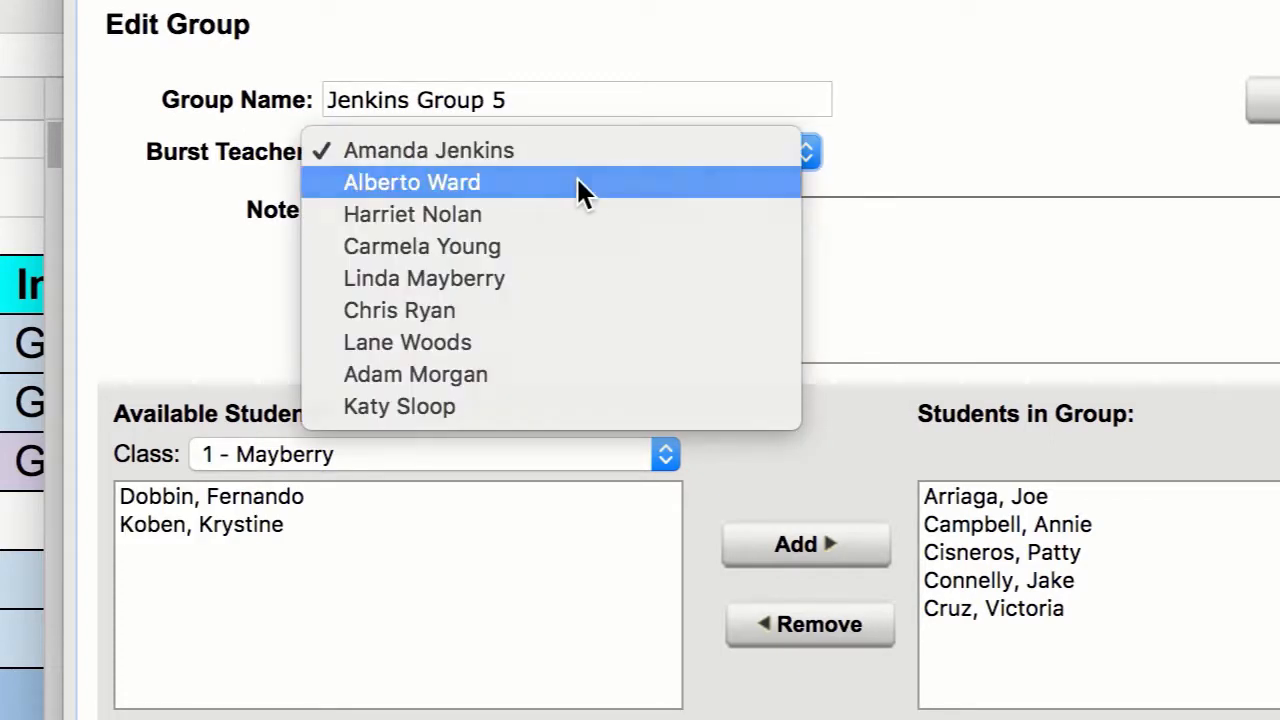
pyautogui.click(576, 183)
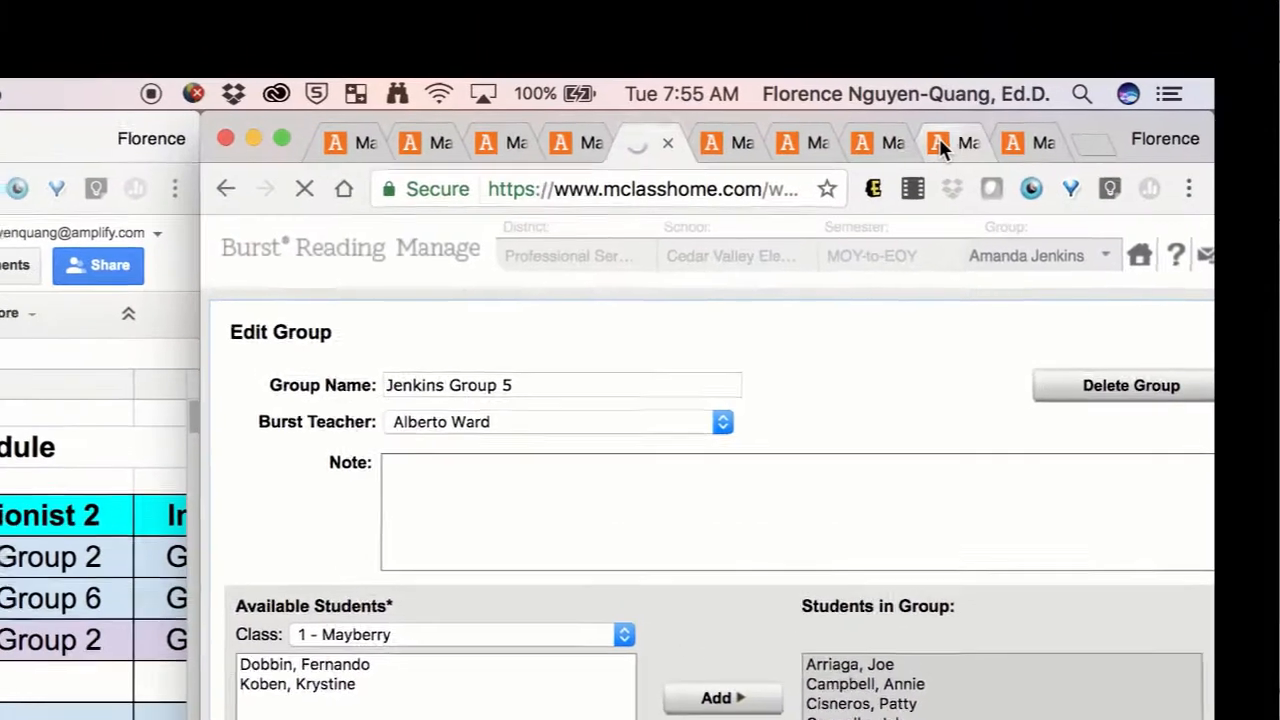
# Reassign Group 9 to the same Burst teacher as Groups 1 and 5 and save the group.
pyautogui.click(941, 151)
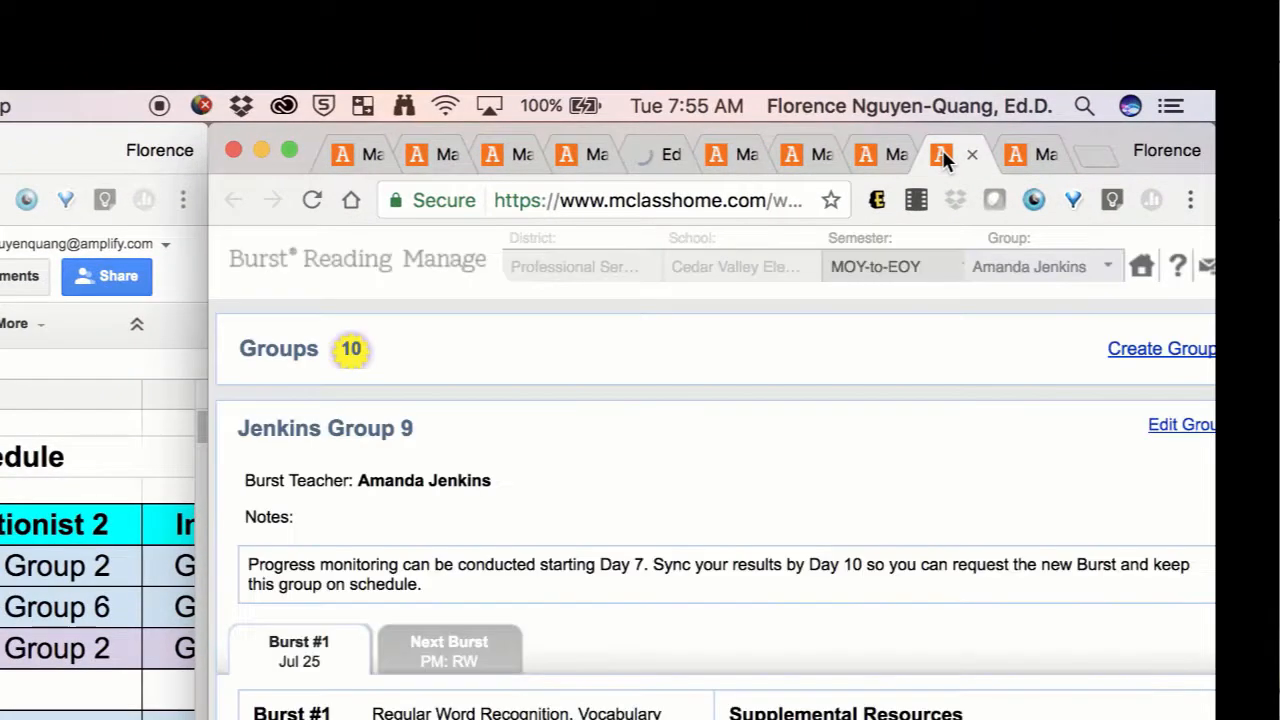
pyautogui.click(1194, 430)
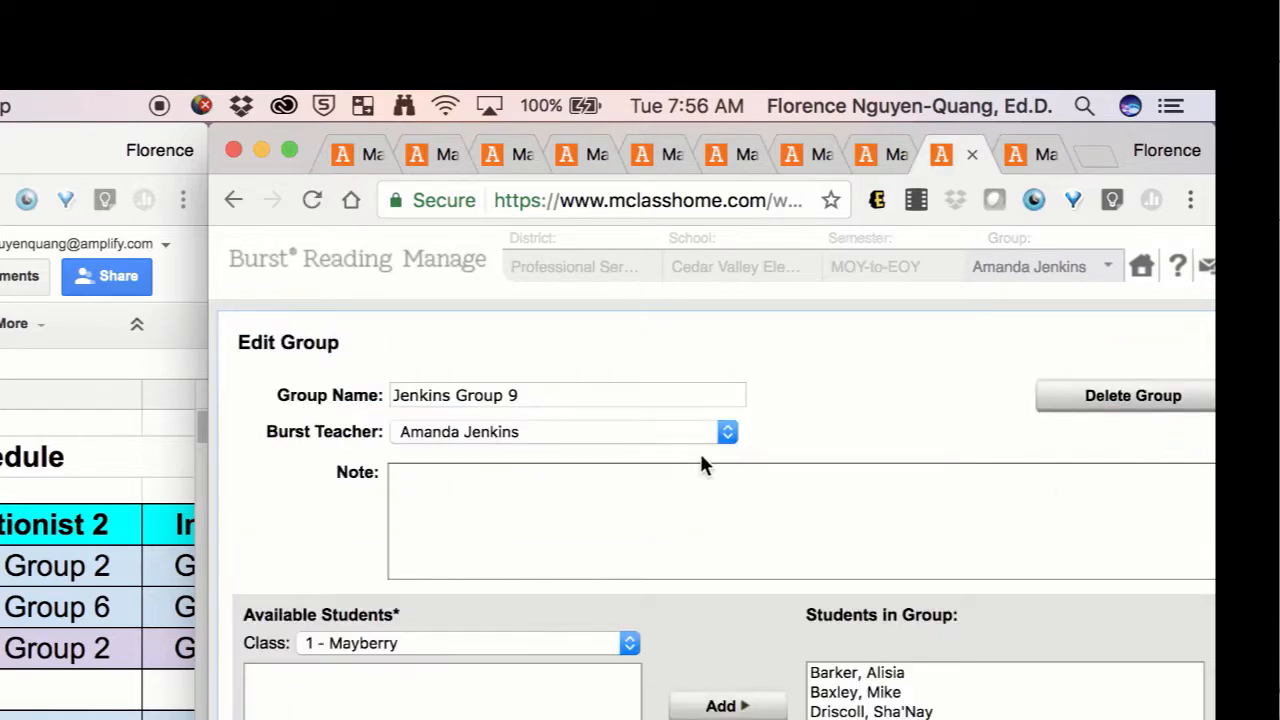
pyautogui.click(688, 440)
pyautogui.click(686, 455)
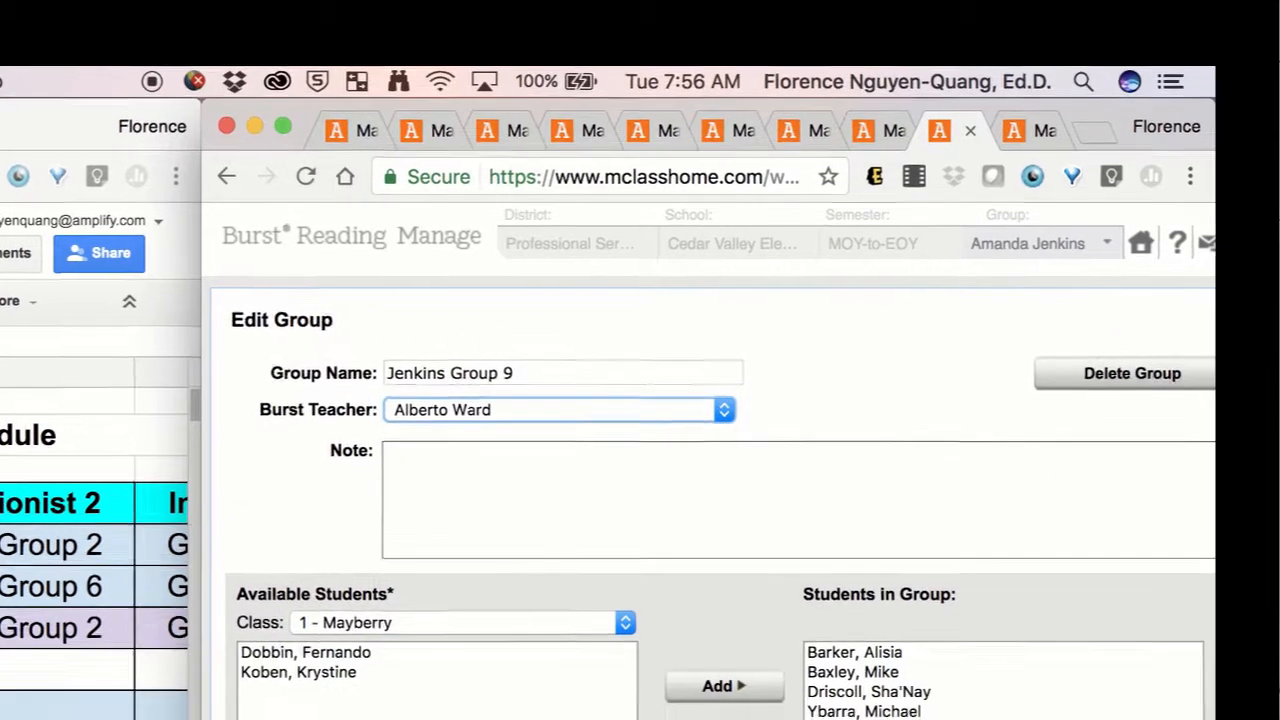
pyautogui.click(1086, 657)
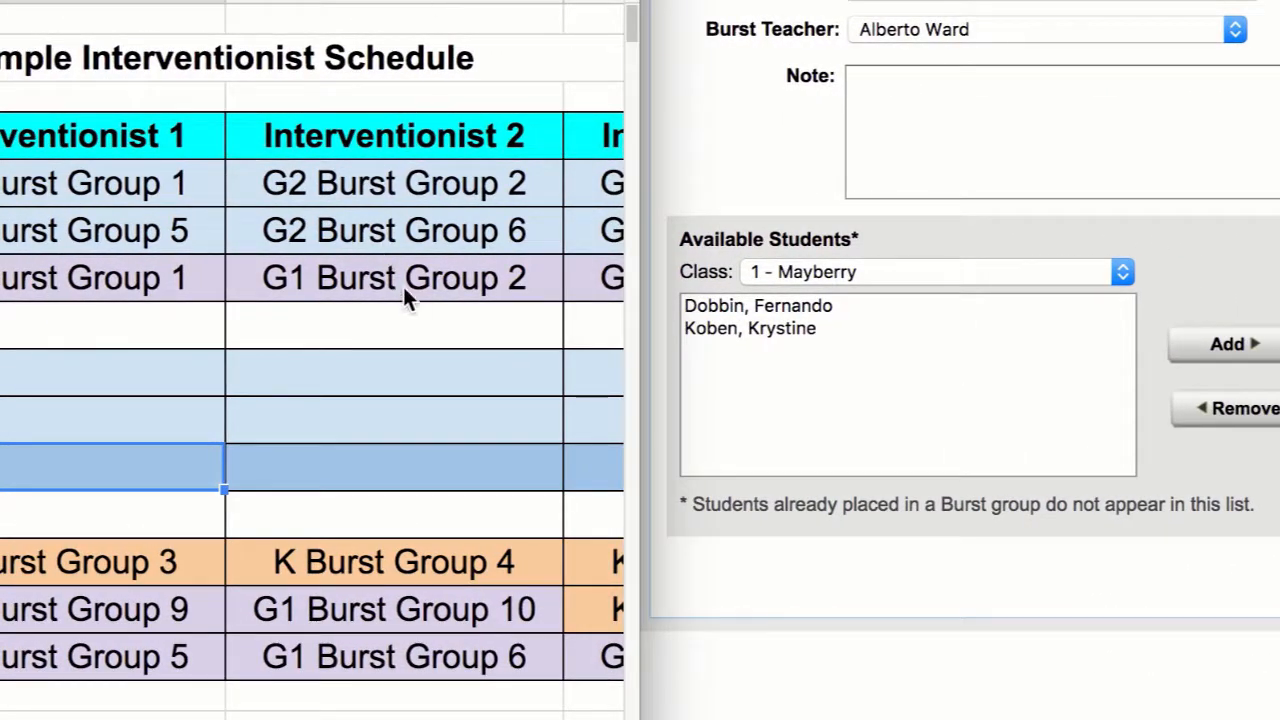
# Check Interventionist 2's G1 groups in the schedule, then reassign Group 2 to the third Burst teacher listed and save the group.
pyautogui.click(410, 290)
pyautogui.click(429, 609)
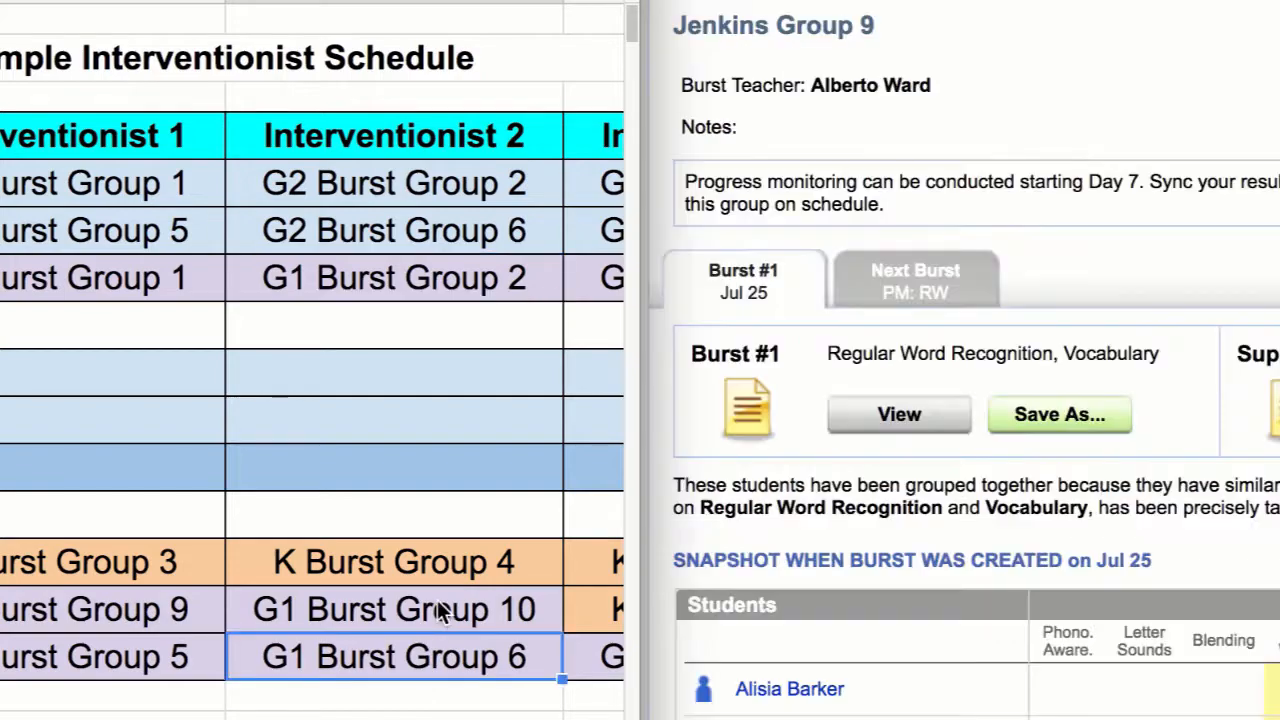
pyautogui.click(805, 2)
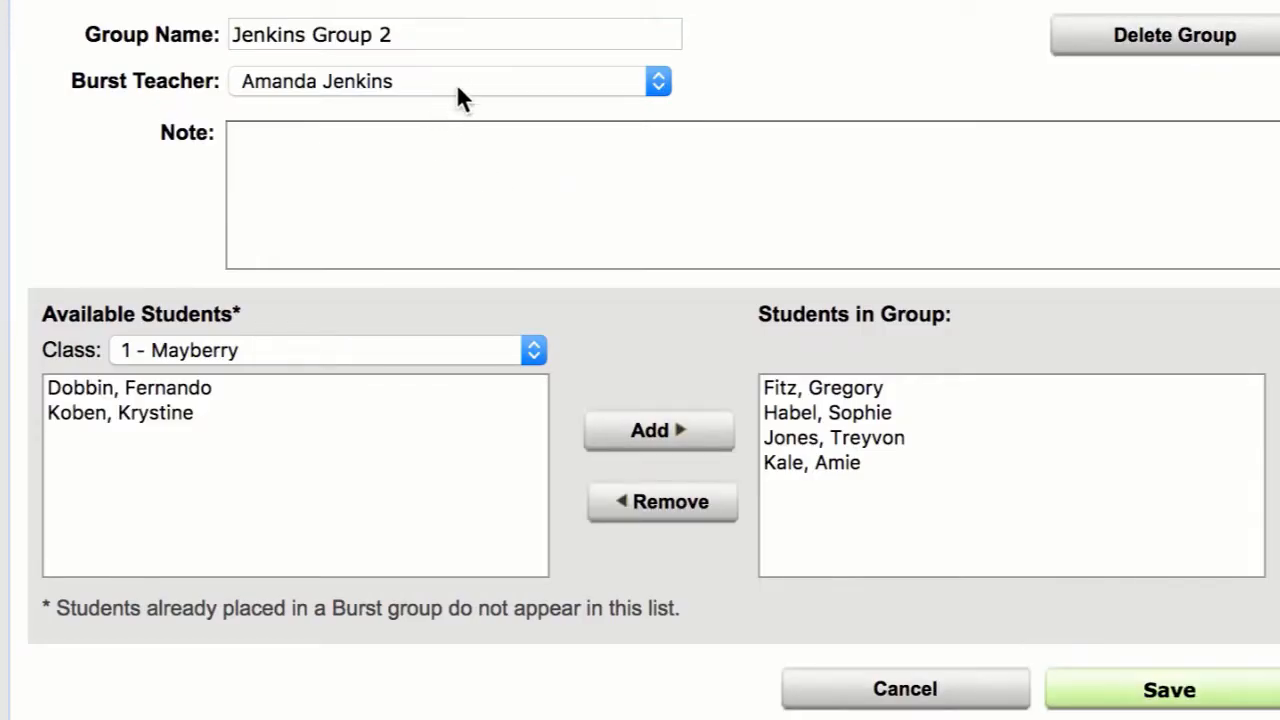
pyautogui.click(460, 80)
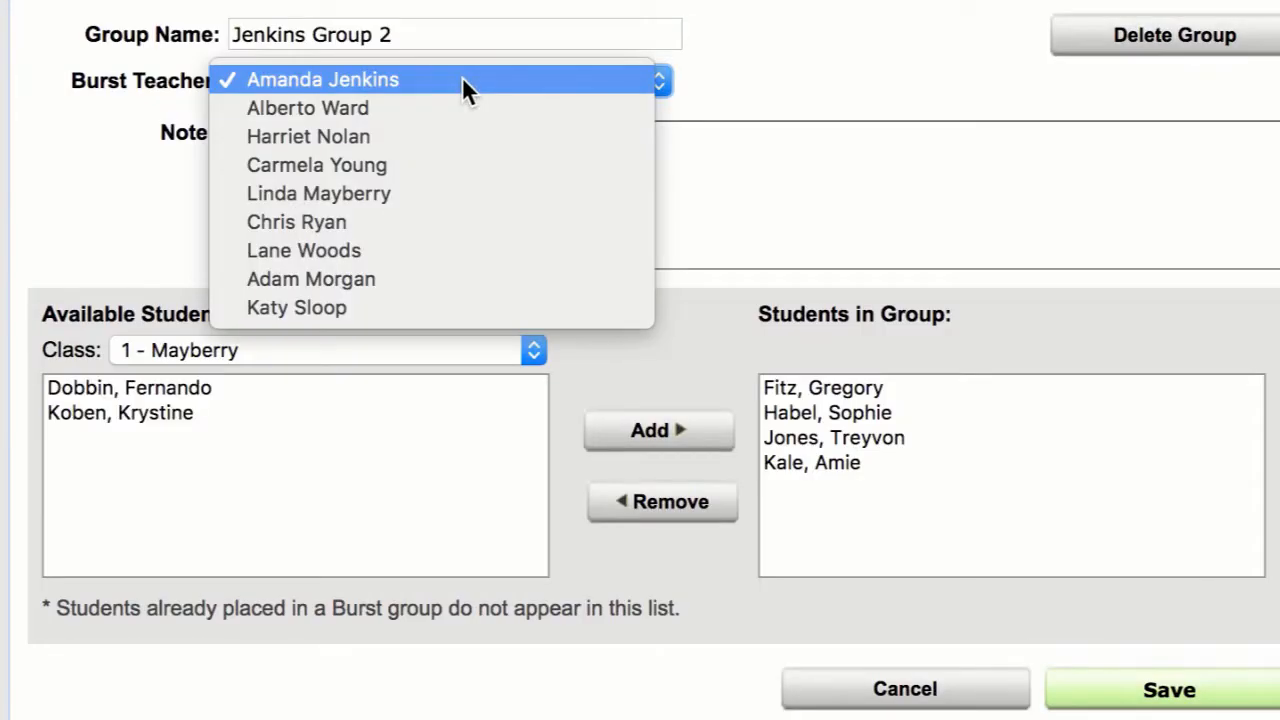
pyautogui.click(449, 140)
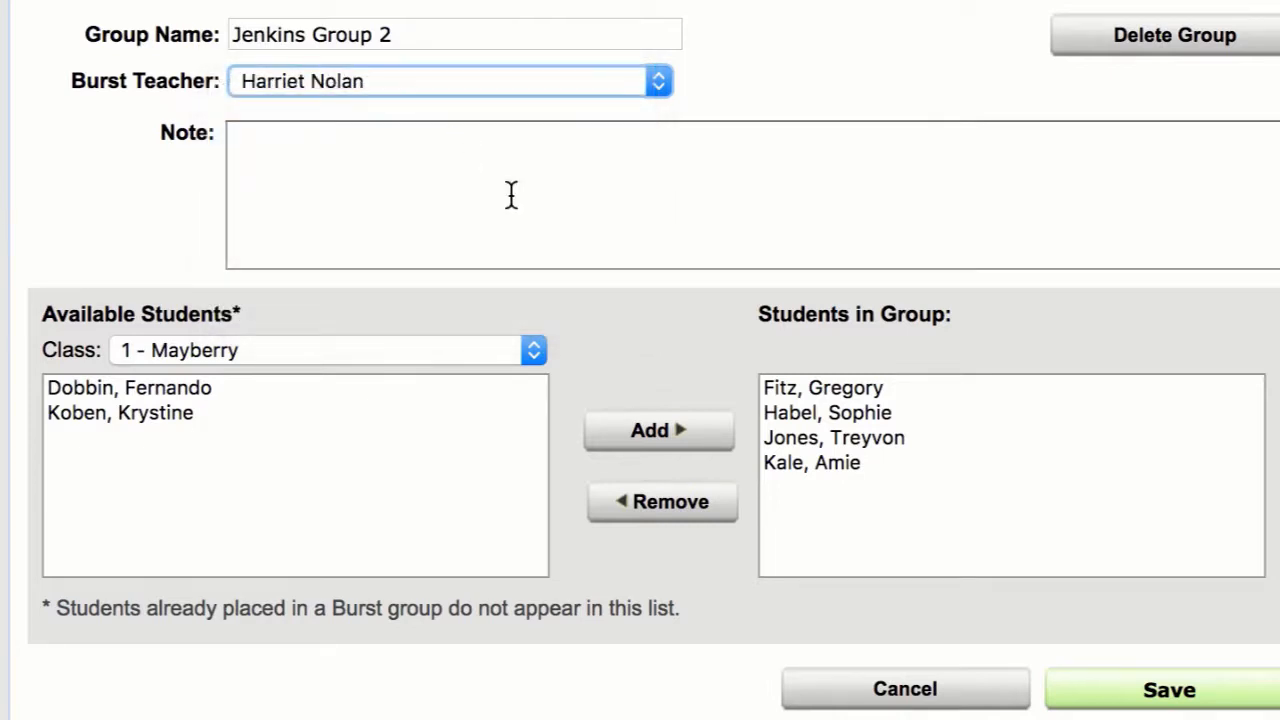
pyautogui.click(1147, 706)
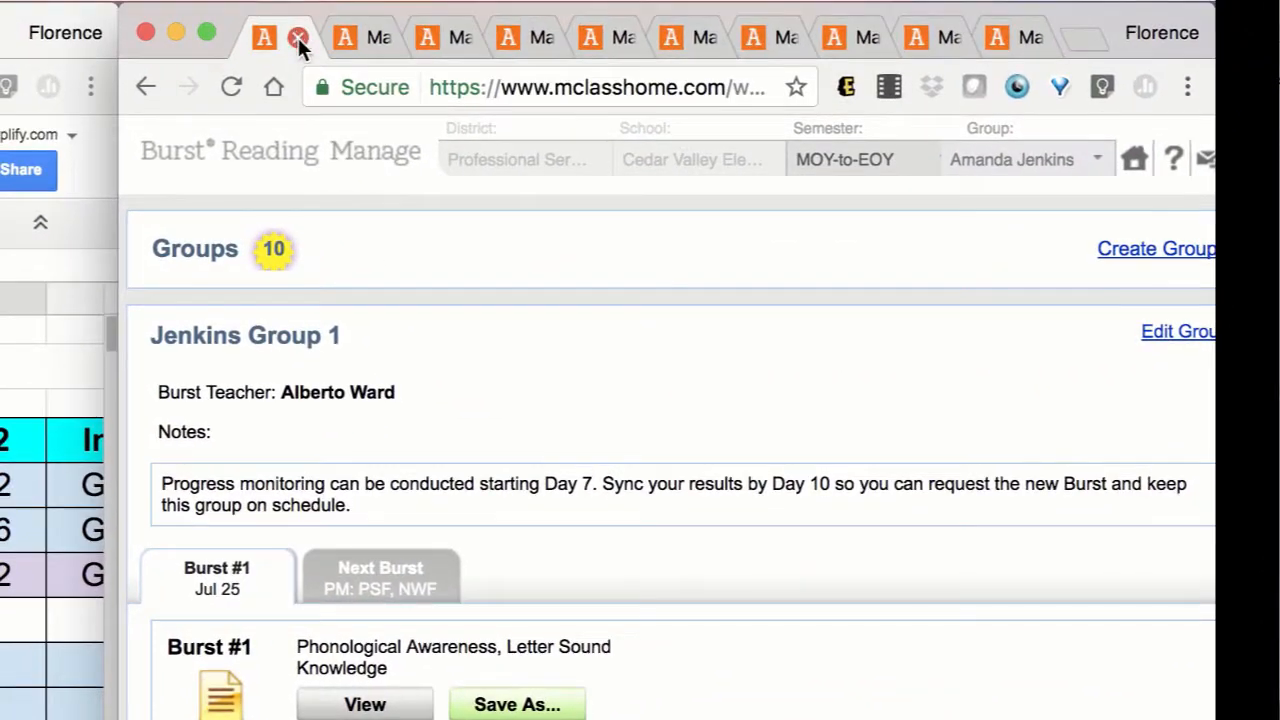
# Review the Burst teacher on the open group pages and close the browser tabs of the reassigned Groups 1, 2, 5 and 9.
pyautogui.click(298, 37)
pyautogui.click(308, 40)
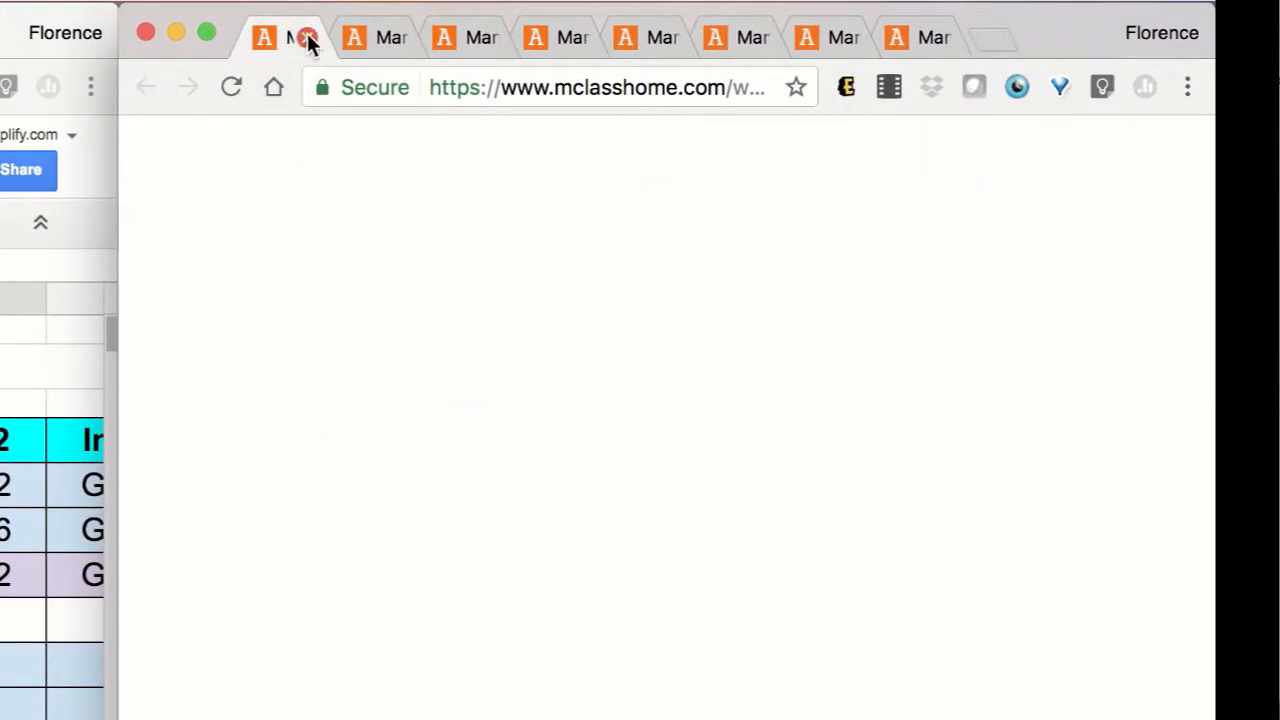
pyautogui.moveTo(283, 393); pyautogui.dragTo(434, 390)
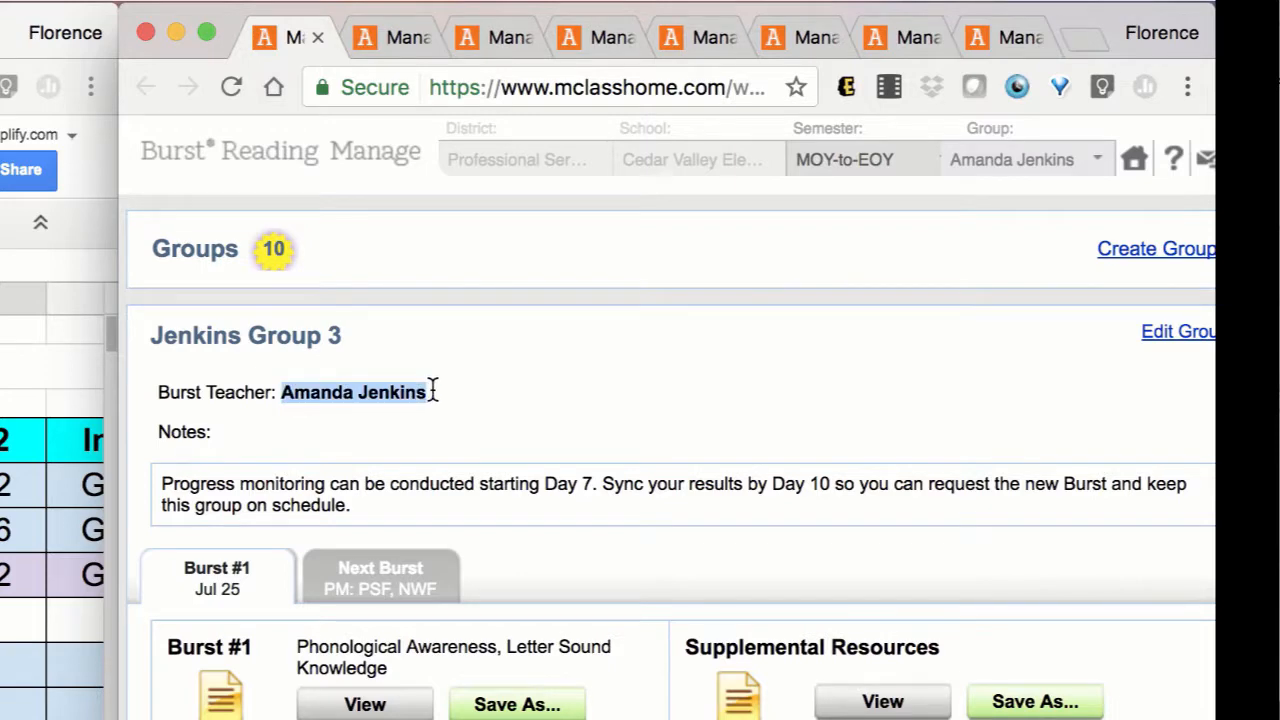
pyautogui.click(374, 40)
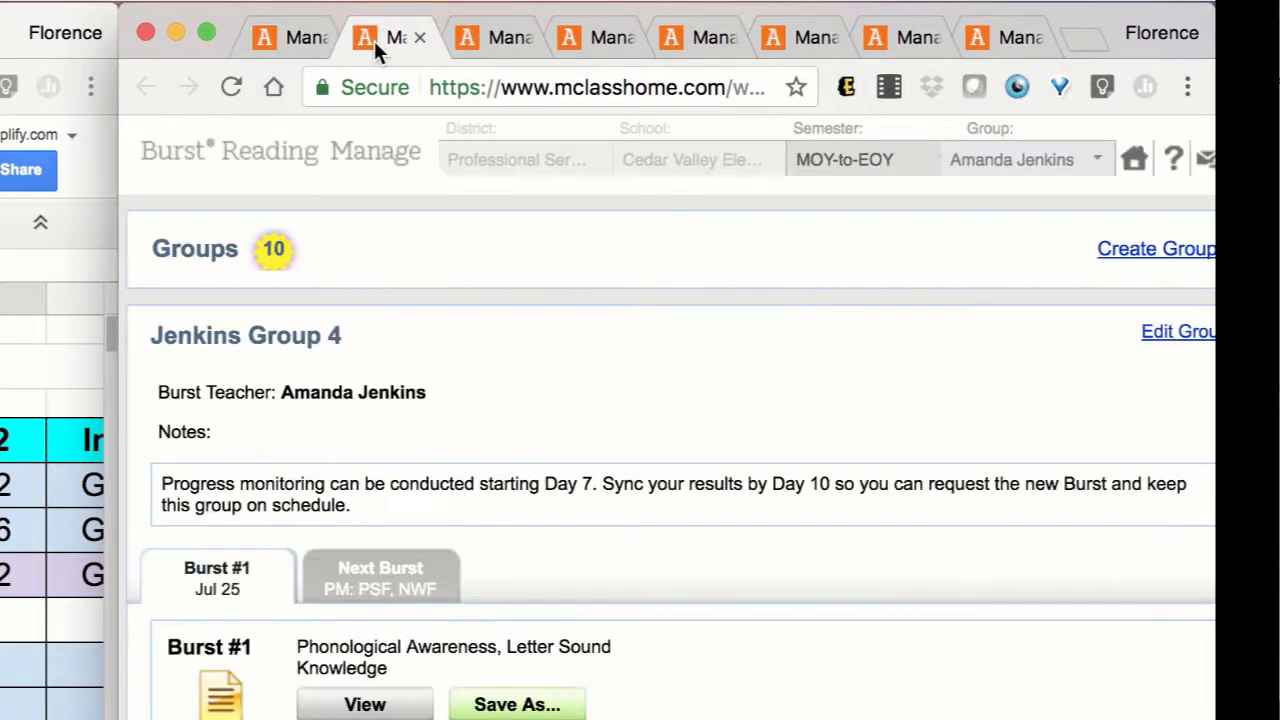
pyautogui.click(473, 39)
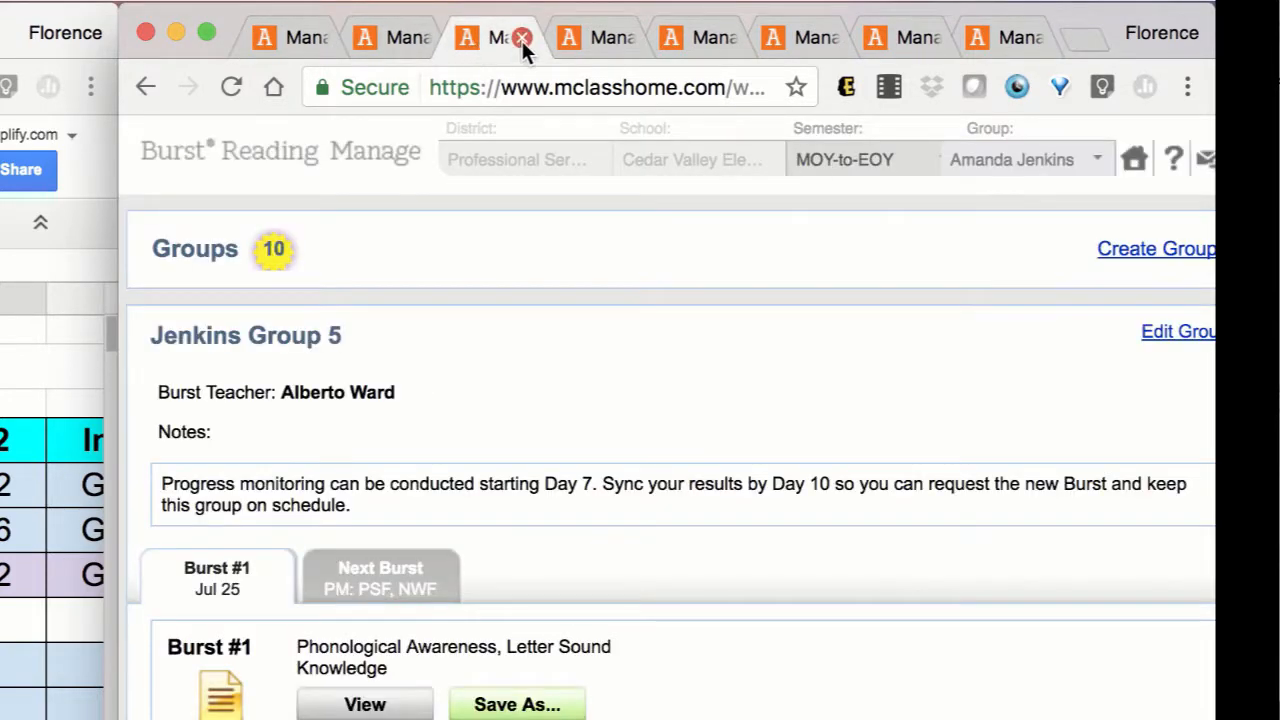
pyautogui.click(521, 38)
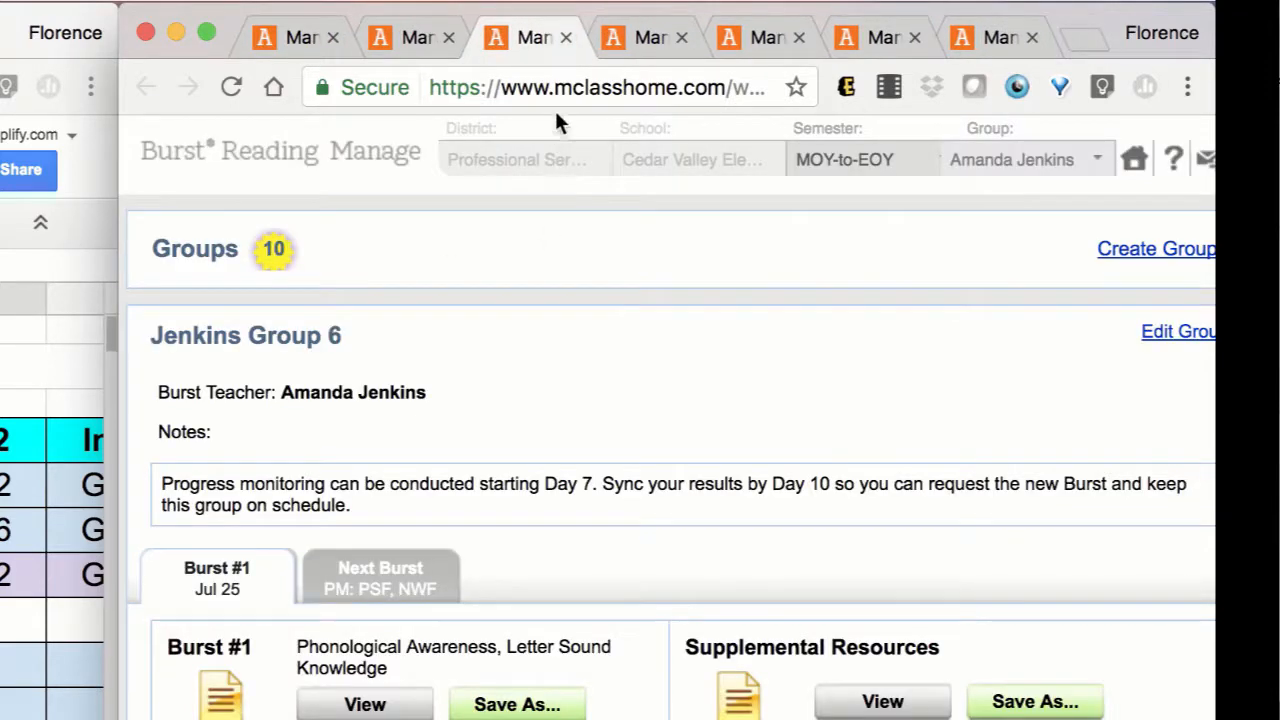
pyautogui.click(625, 46)
pyautogui.click(748, 33)
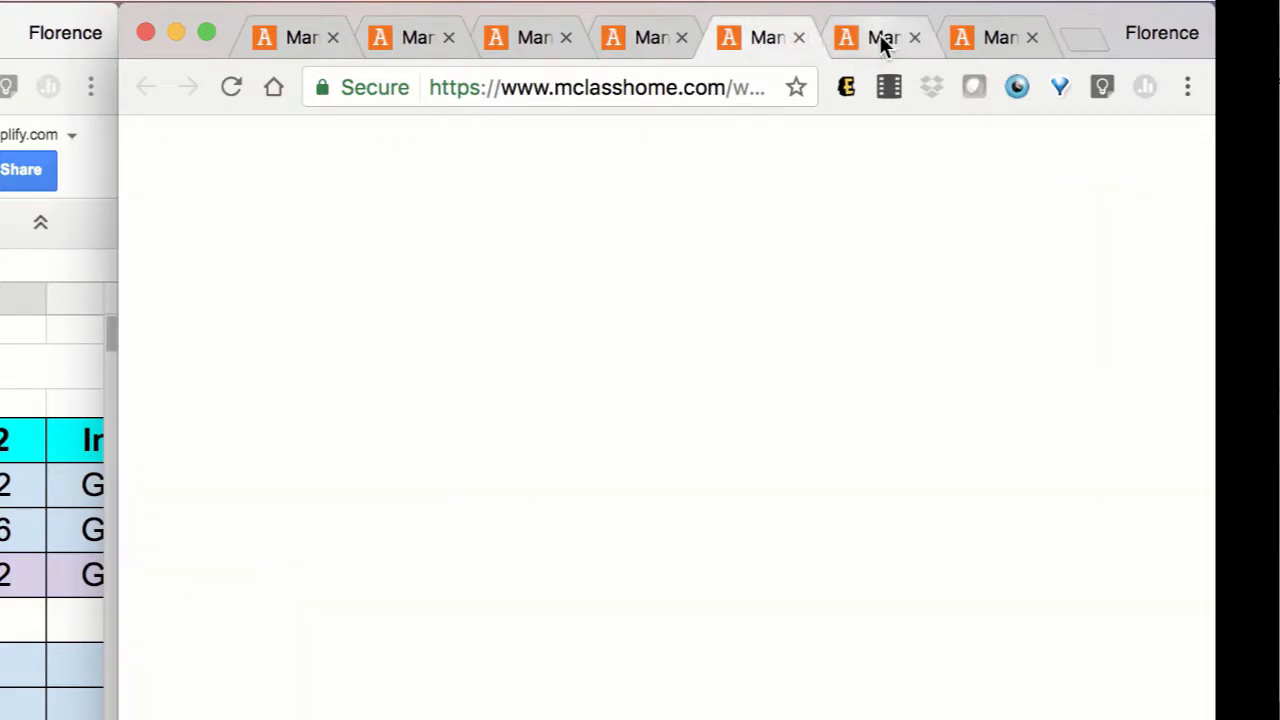
pyautogui.click(881, 37)
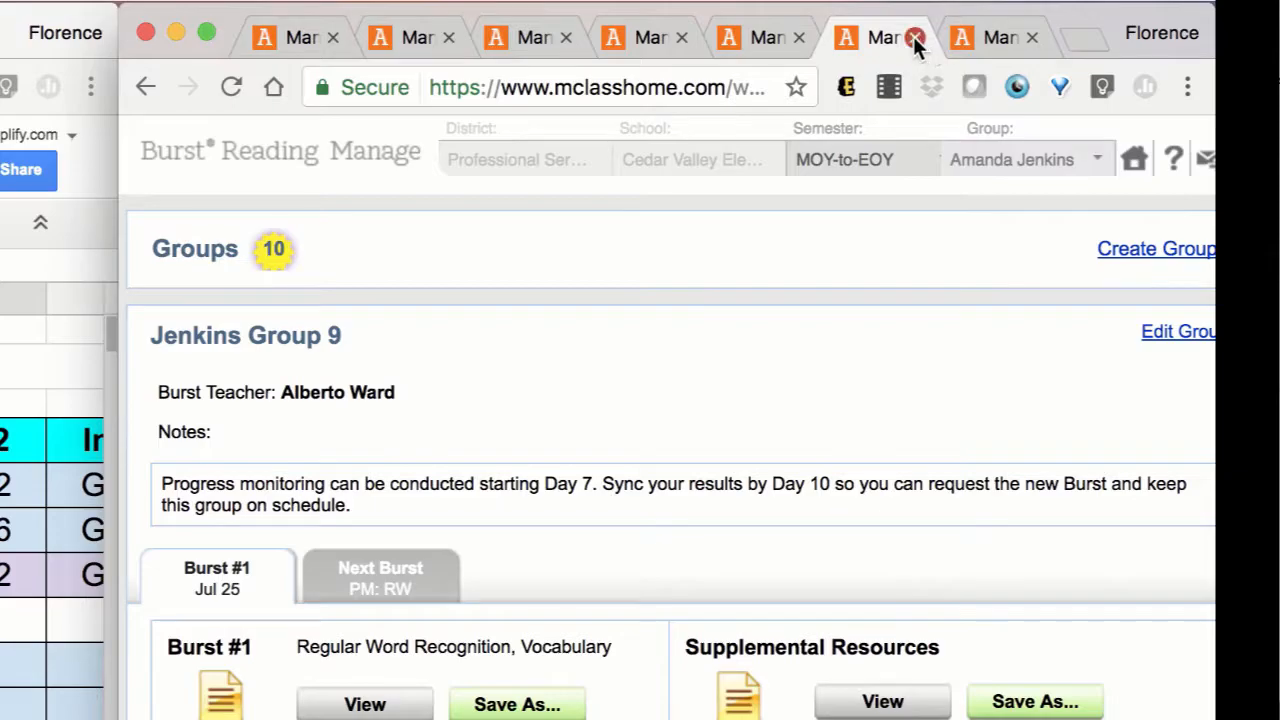
pyautogui.click(913, 36)
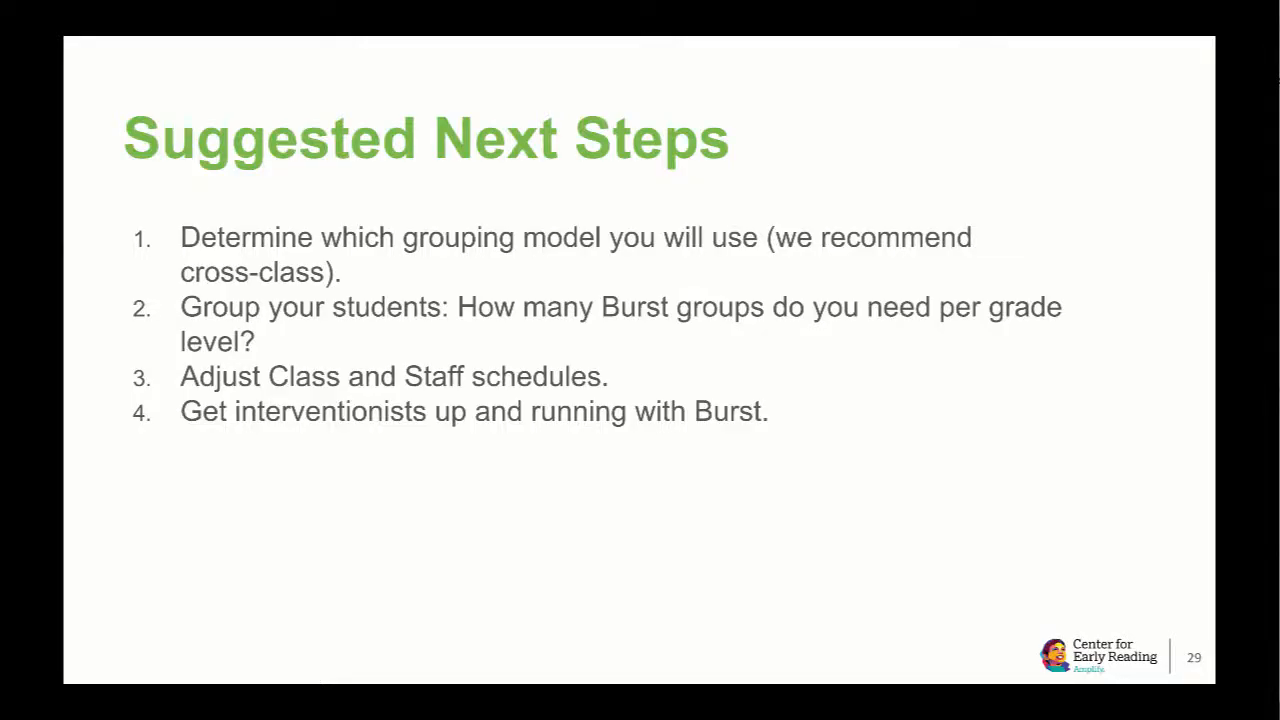